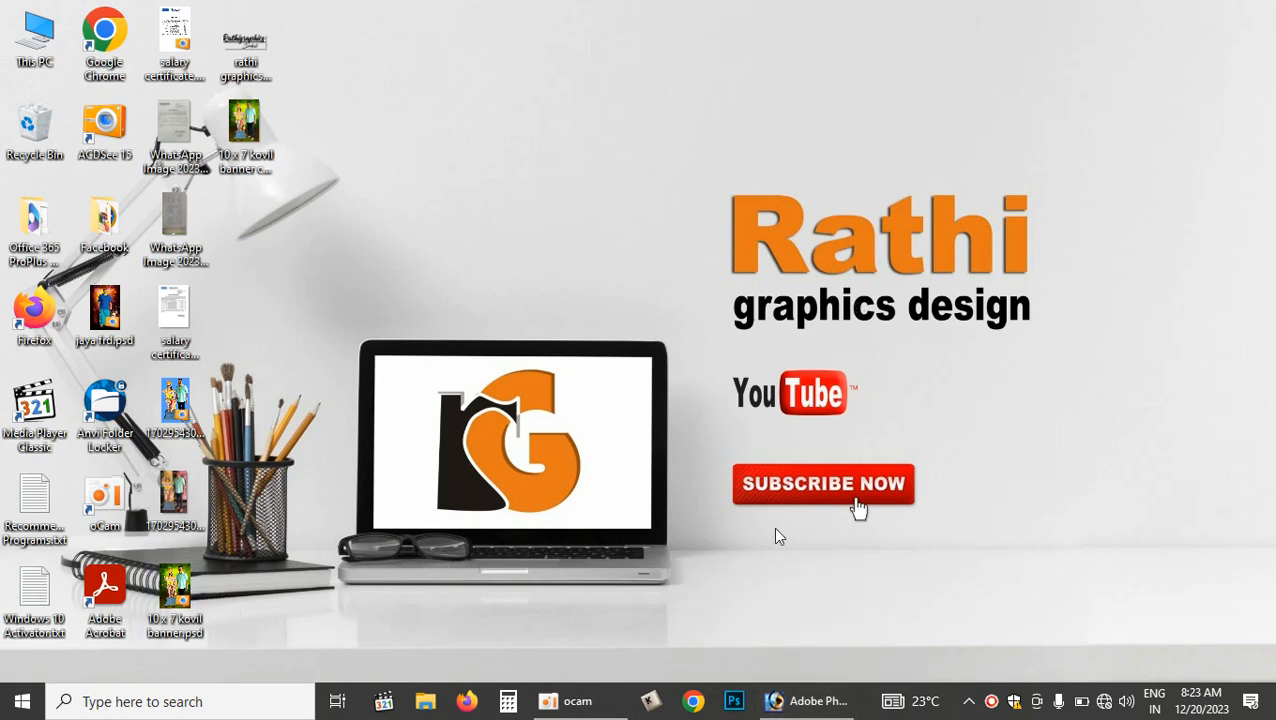
View the finished banner image "10 x 7 kovil banner copy.jpg" from the desktop and close it.
click(253, 140)
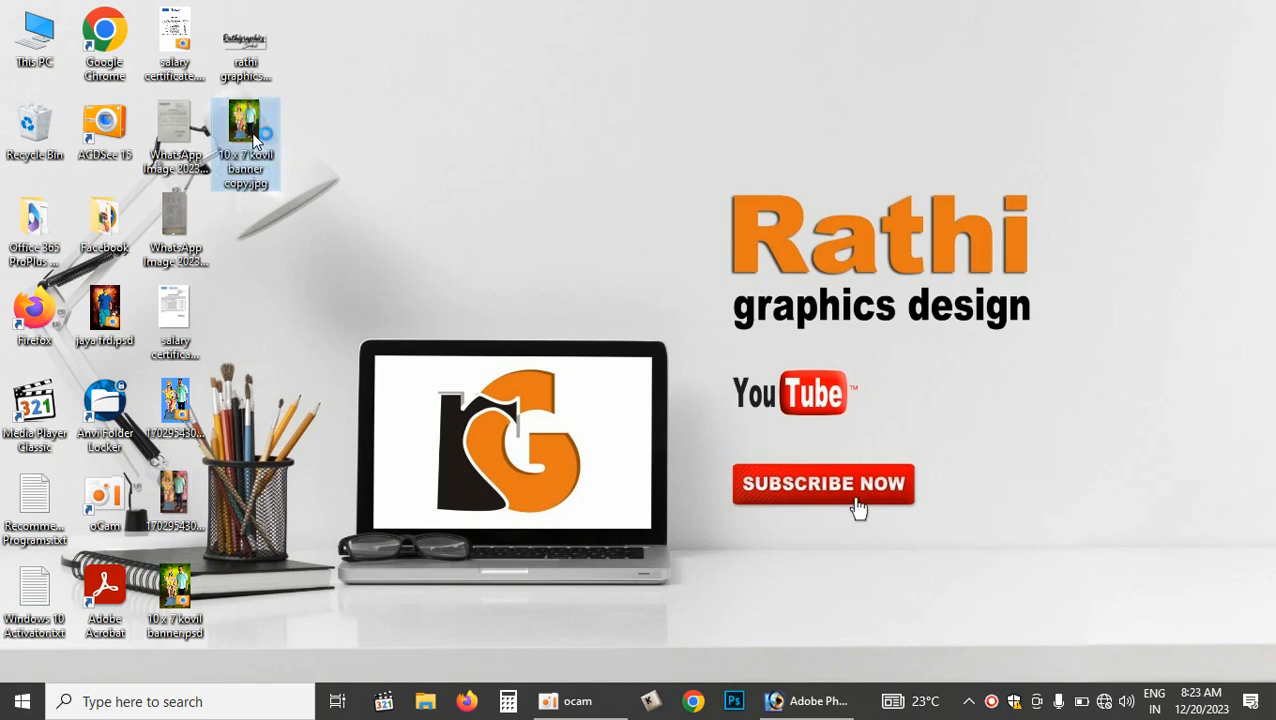
double_click(253, 140)
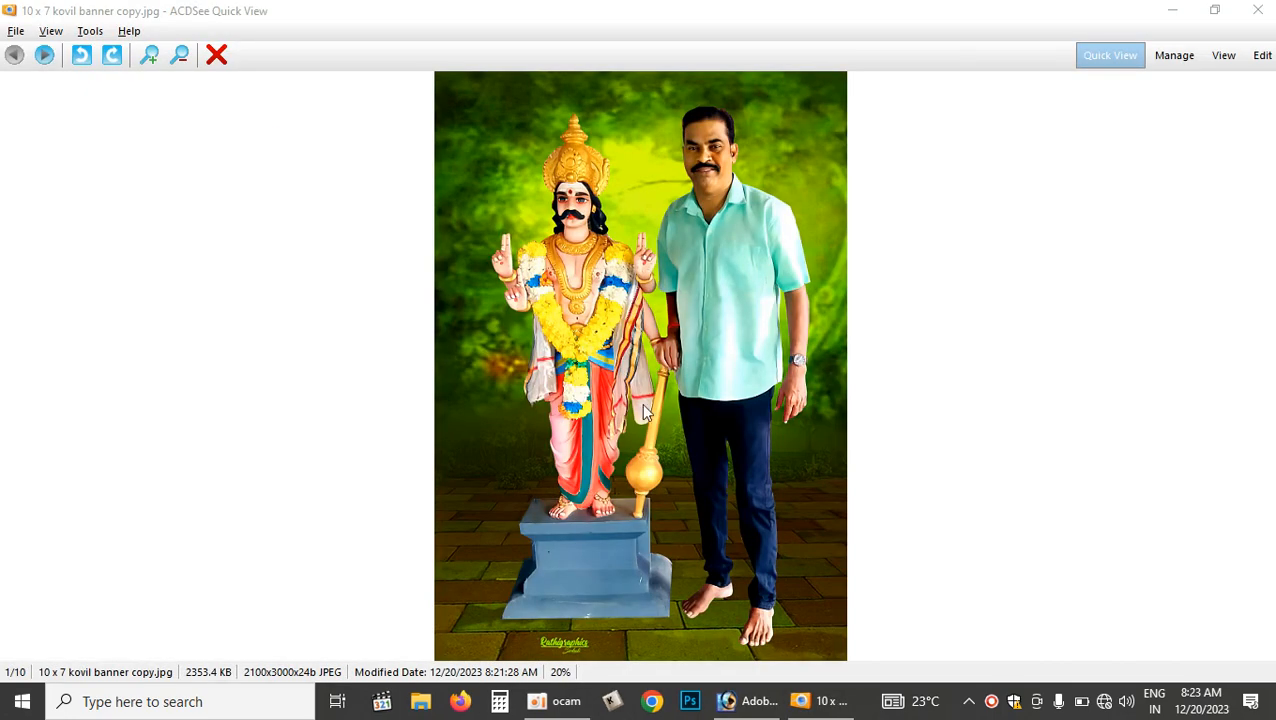
click(1257, 10)
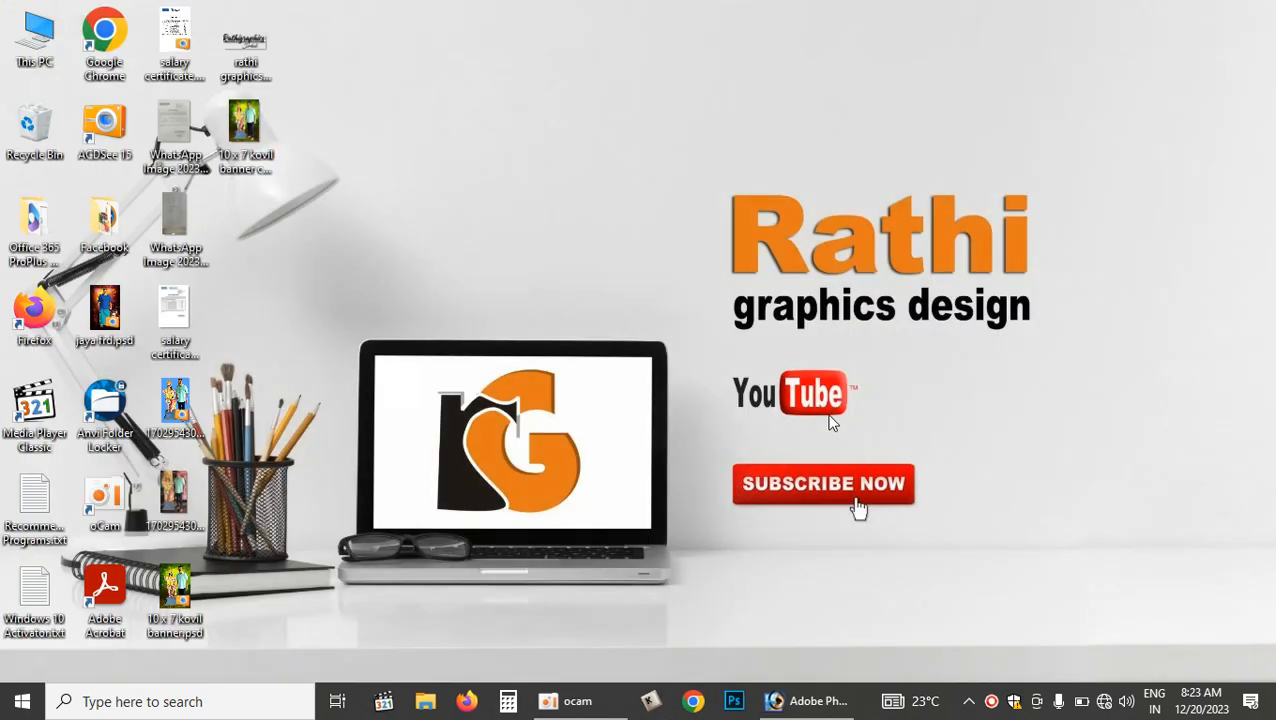
drag(686, 146, 1262, 505)
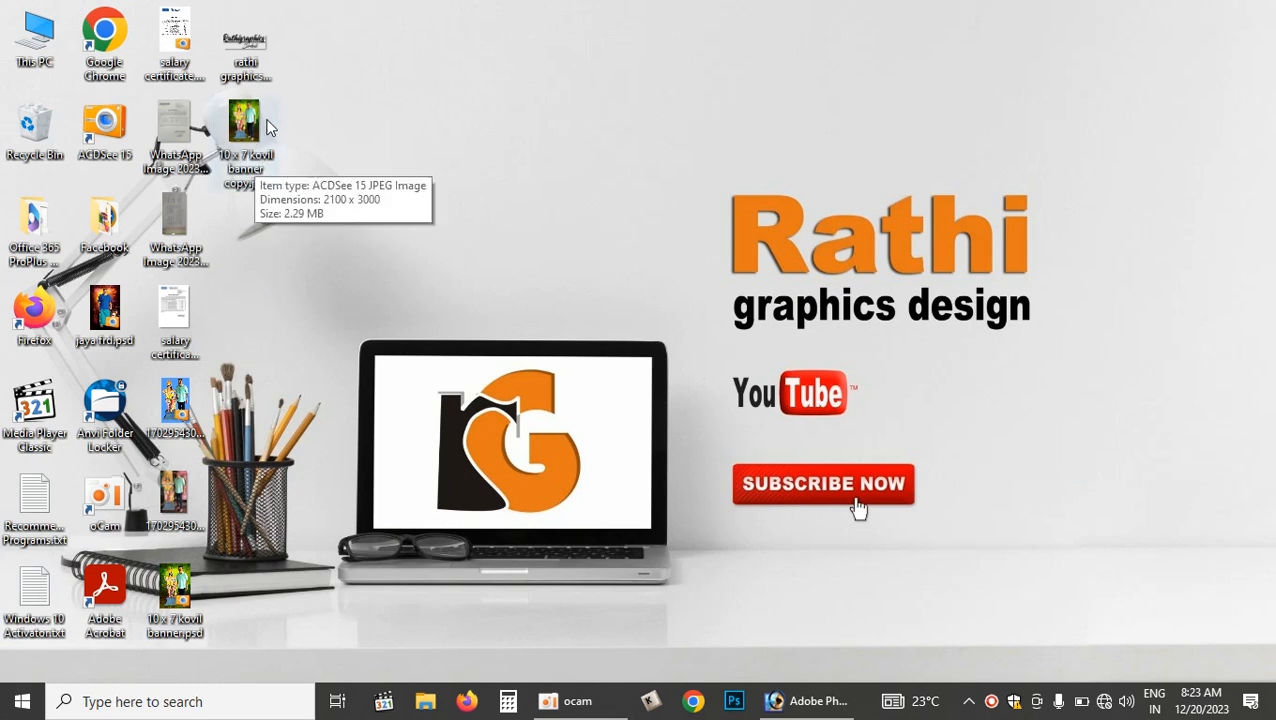
Switch to Adobe Photoshop and open "10 x 7 kovil banner.psd" from the Desktop folder.
mouse_move(808, 701)
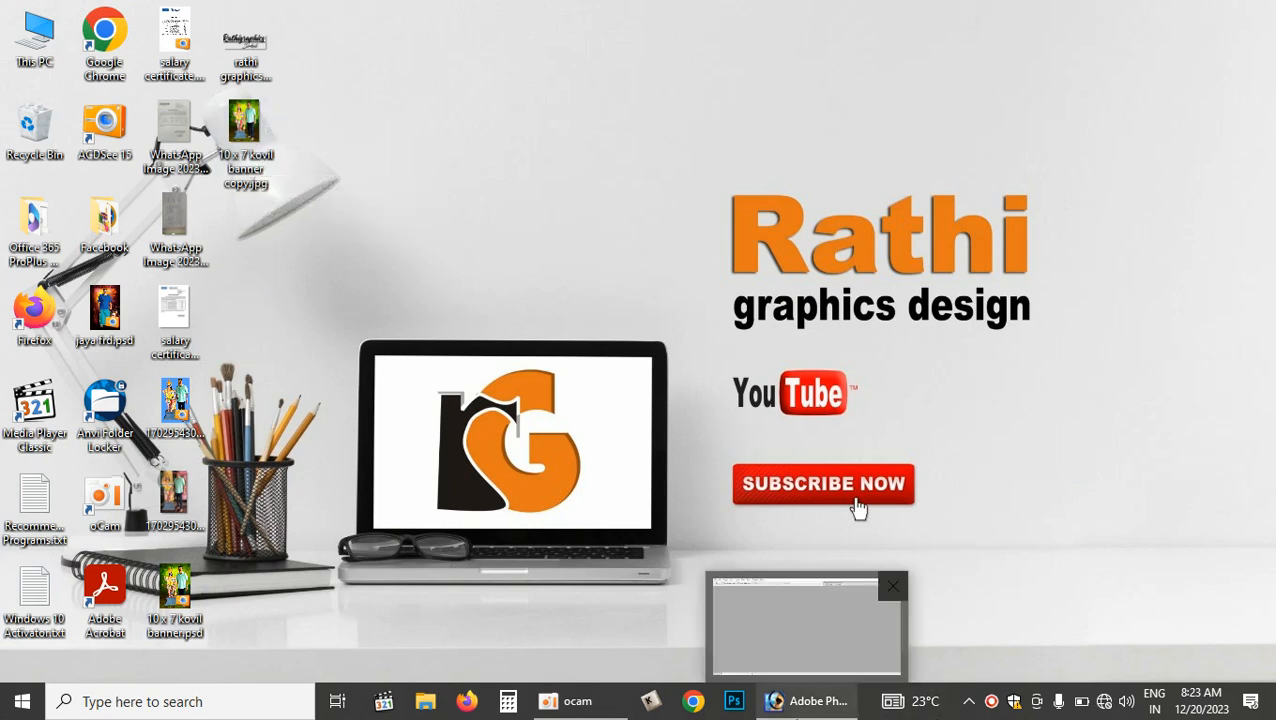
click(811, 701)
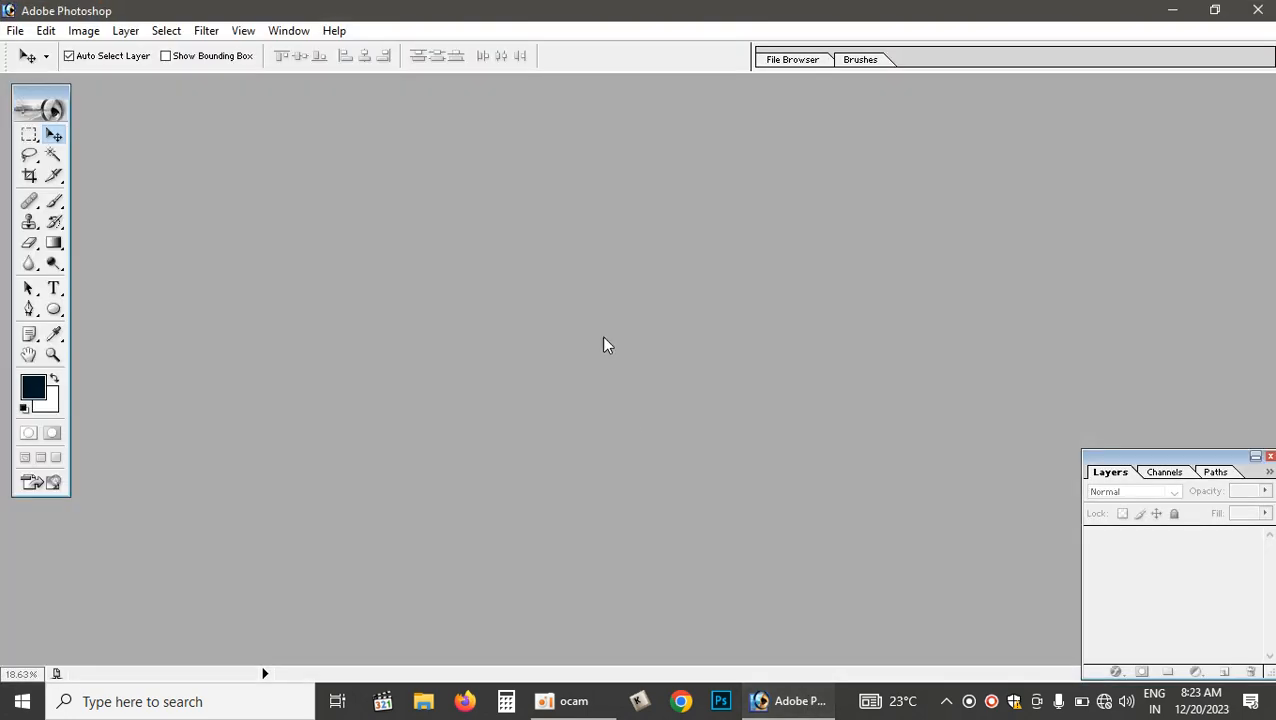
double_click(670, 305)
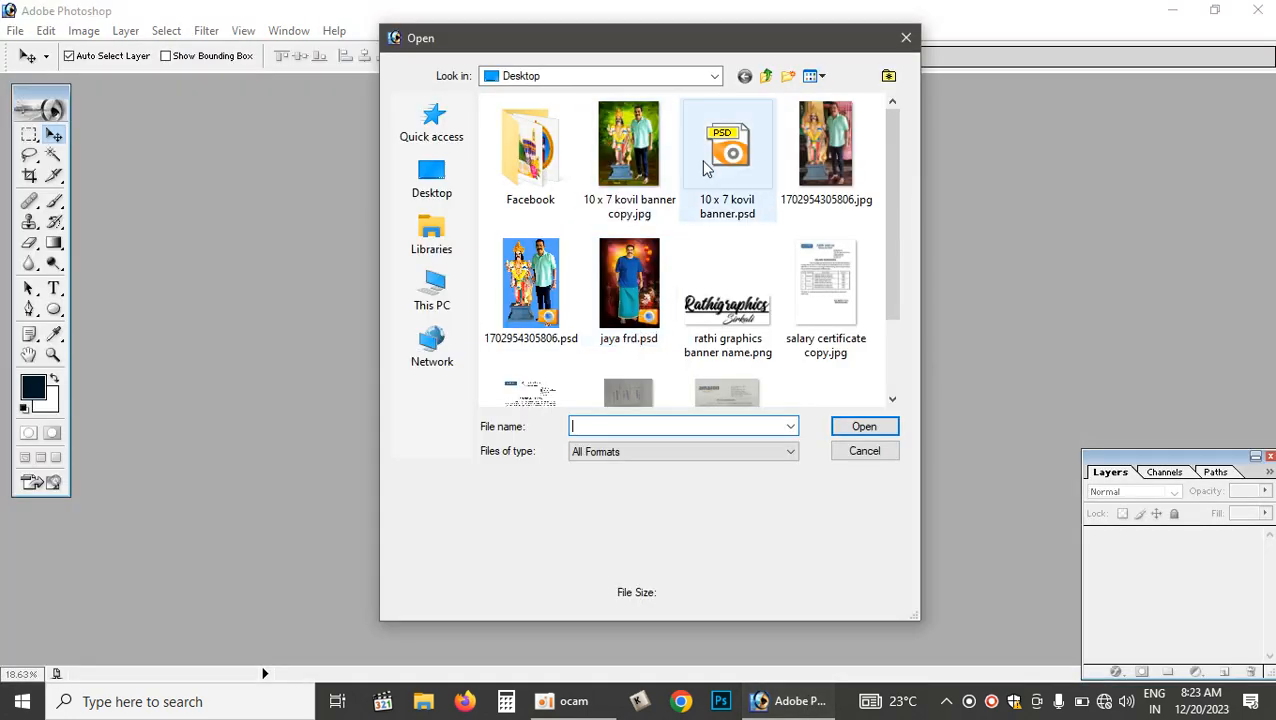
click(756, 180)
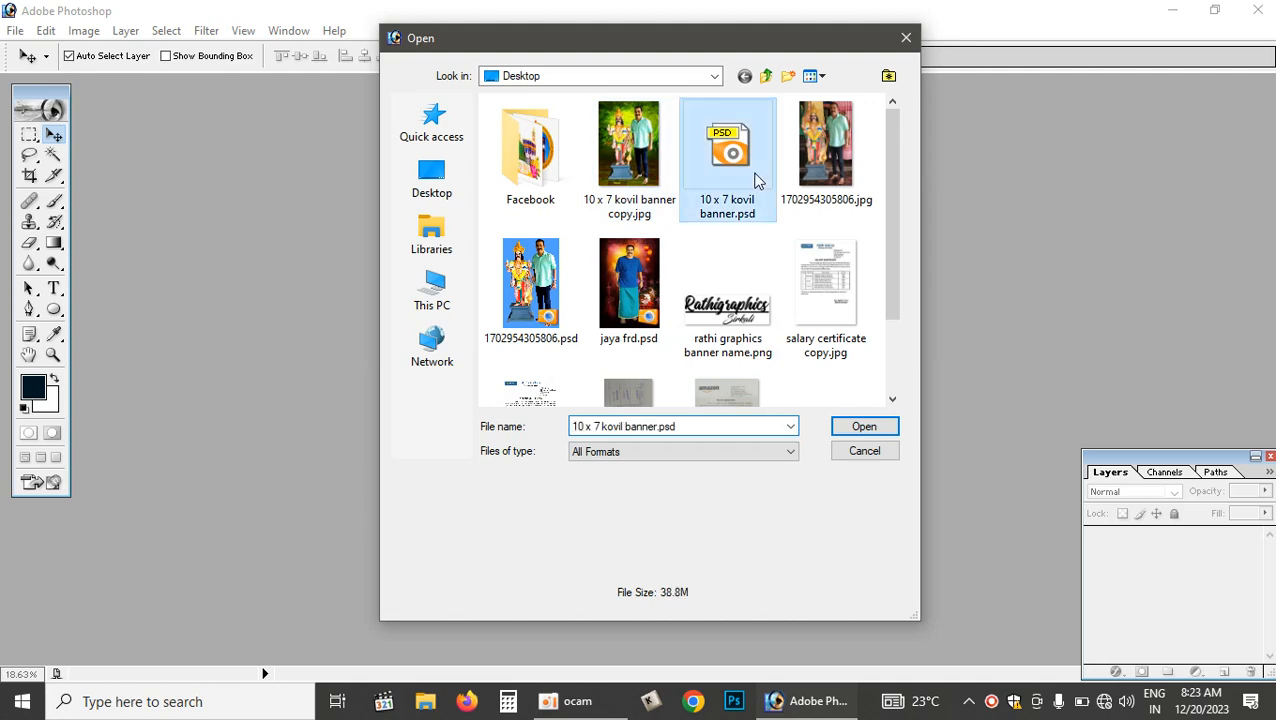
click(862, 427)
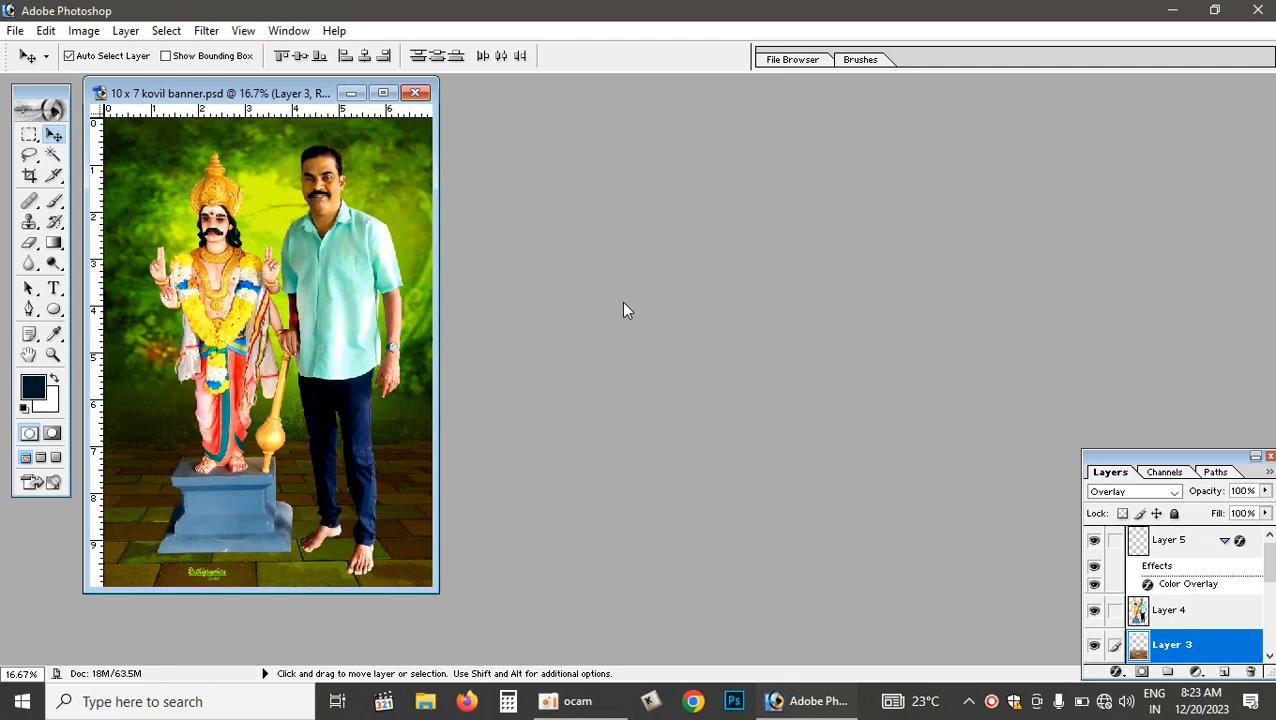
Create a white 7 x 10 inch RGB document at 300 pixels/inch and place its window beside the banner.
key(ctrl+n)
key(Tab)
key(Tab)
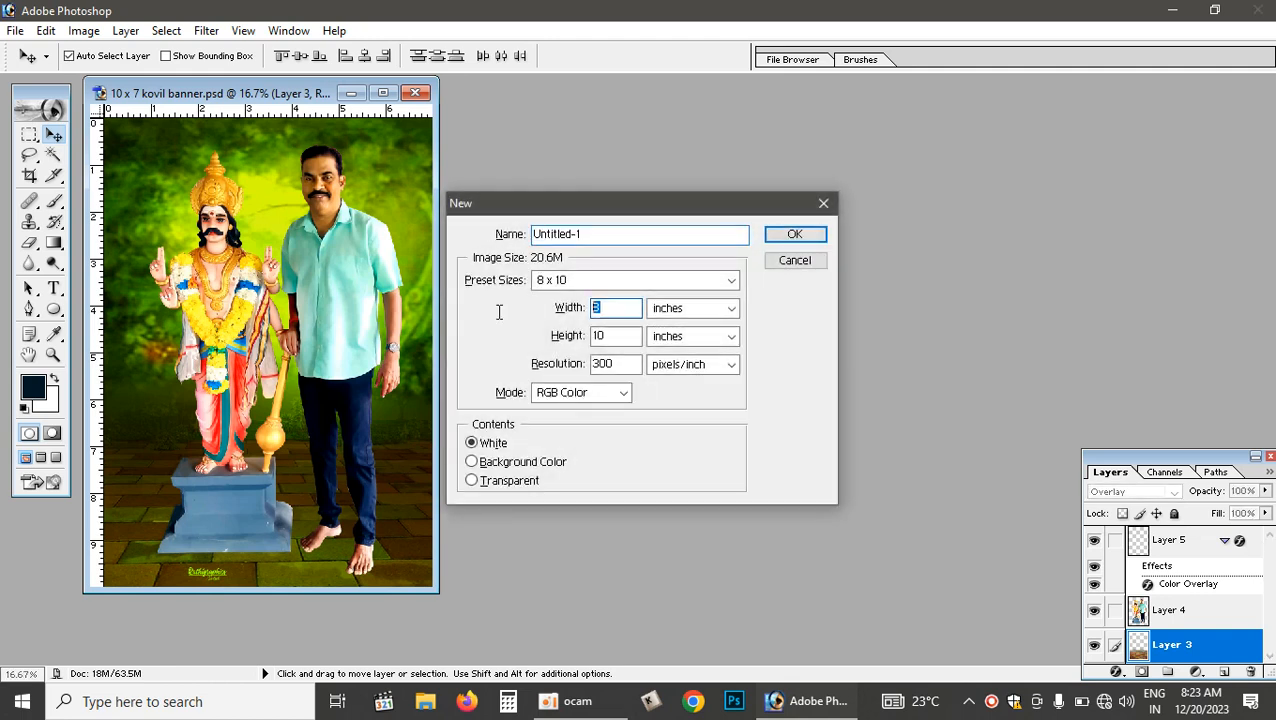
text(7)
key(Tab)
key(Tab)
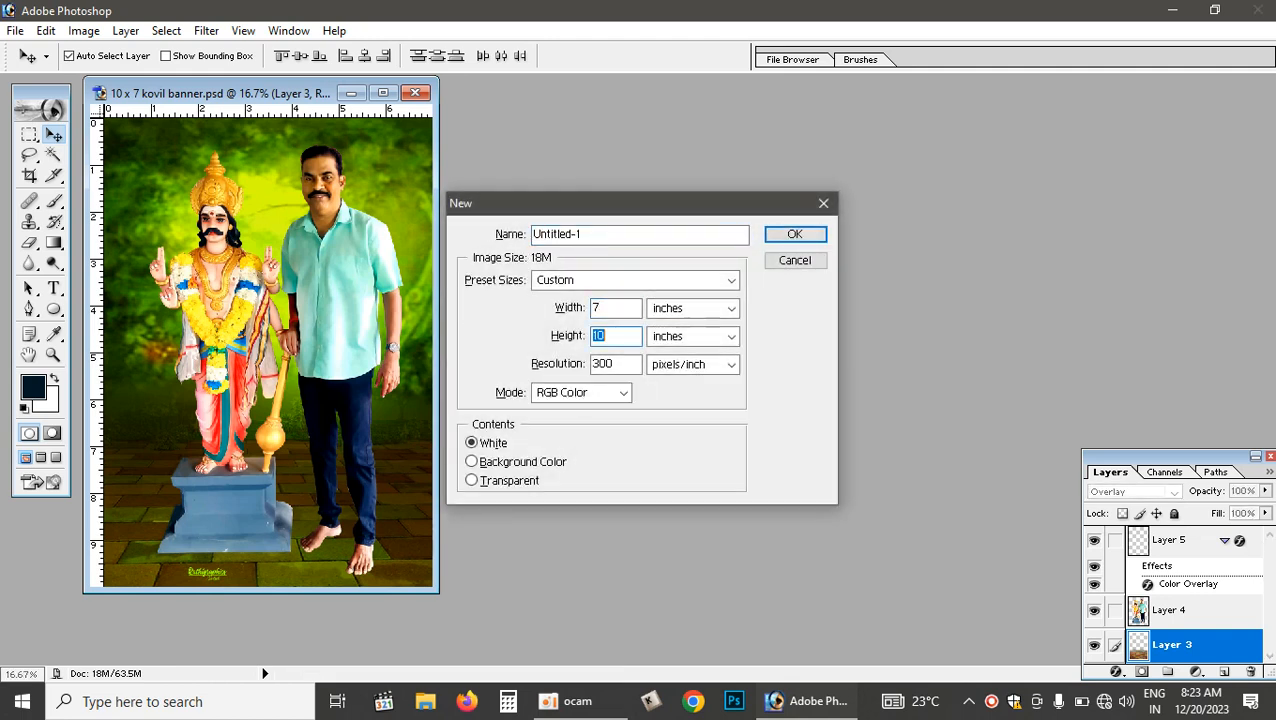
key(Tab)
key(Return)
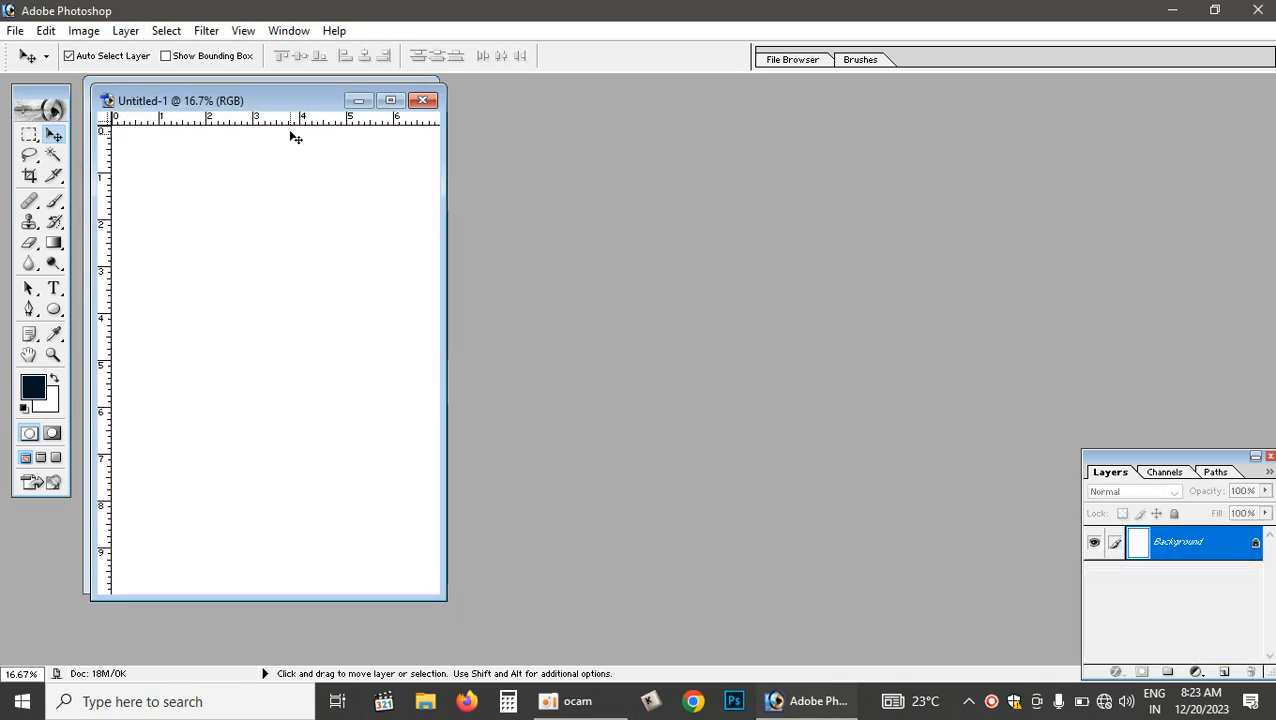
drag(290, 101, 812, 109)
Examine the banner file's layer stack down to its olive Color Fill 1 layer above the background.
click(397, 151)
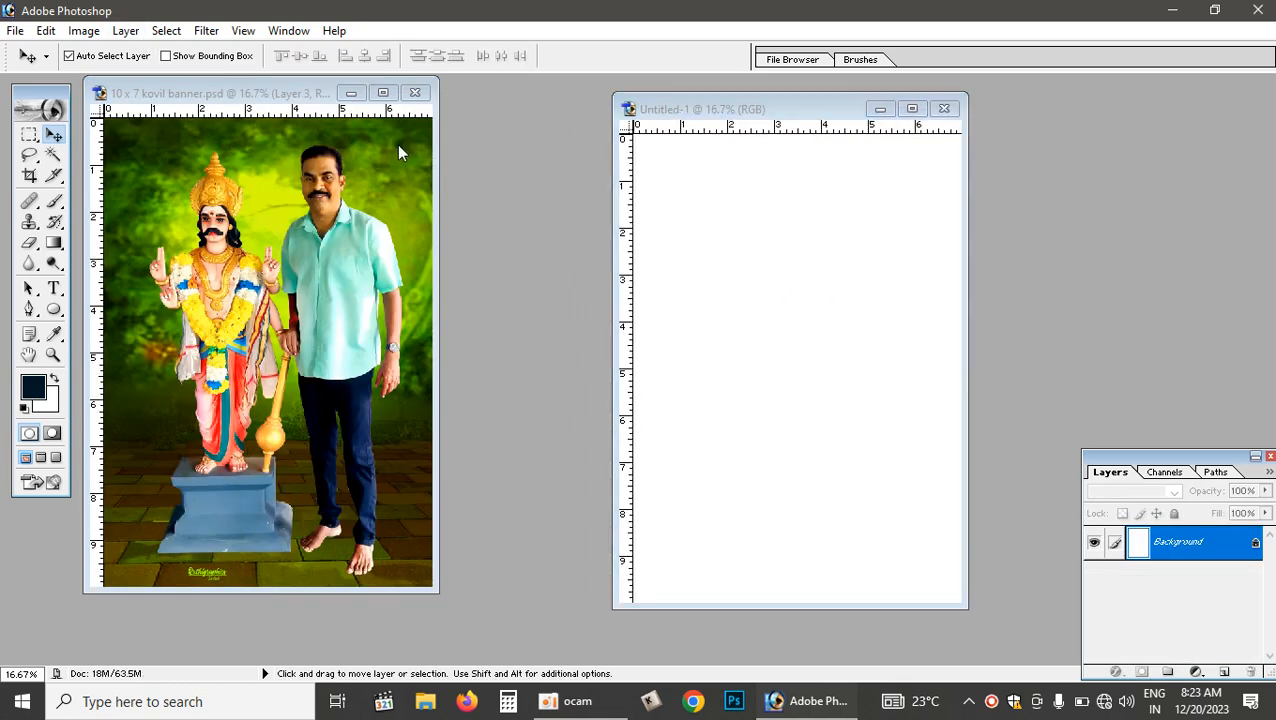
scroll(1116, 614, down, 5)
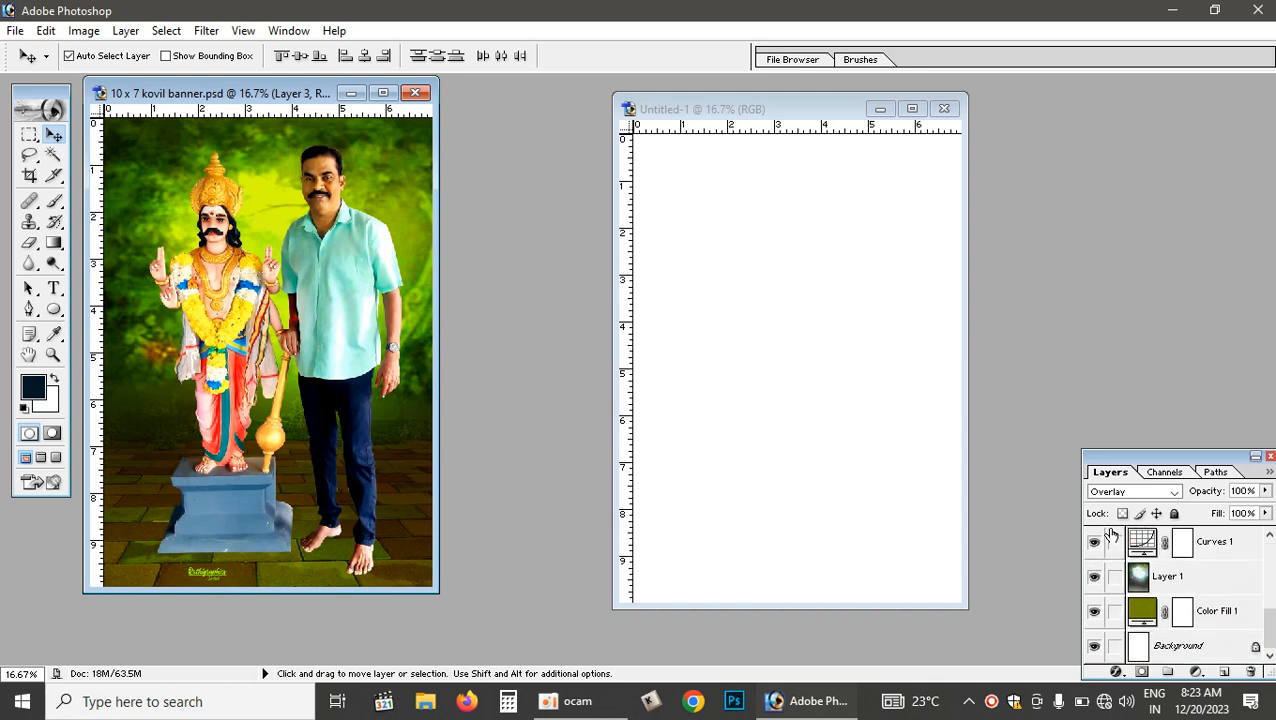
scroll(1108, 545, up, 3)
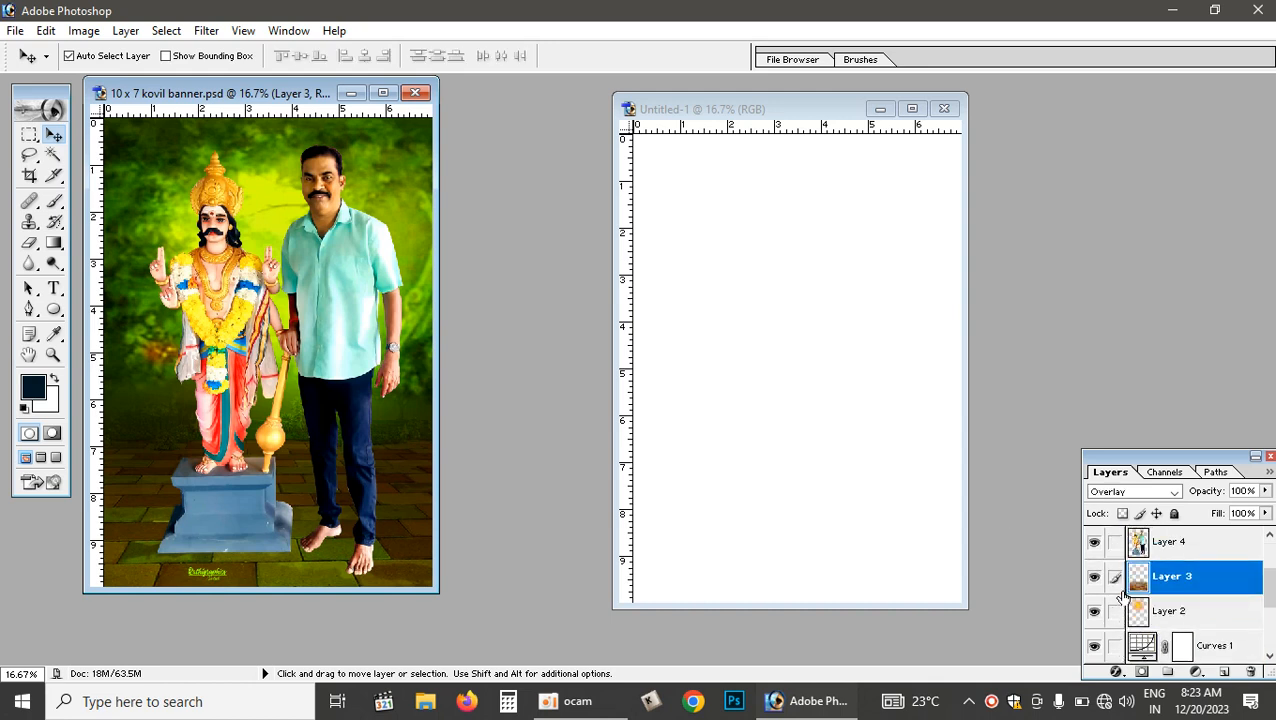
scroll(1163, 617, down, 3)
click(1172, 617)
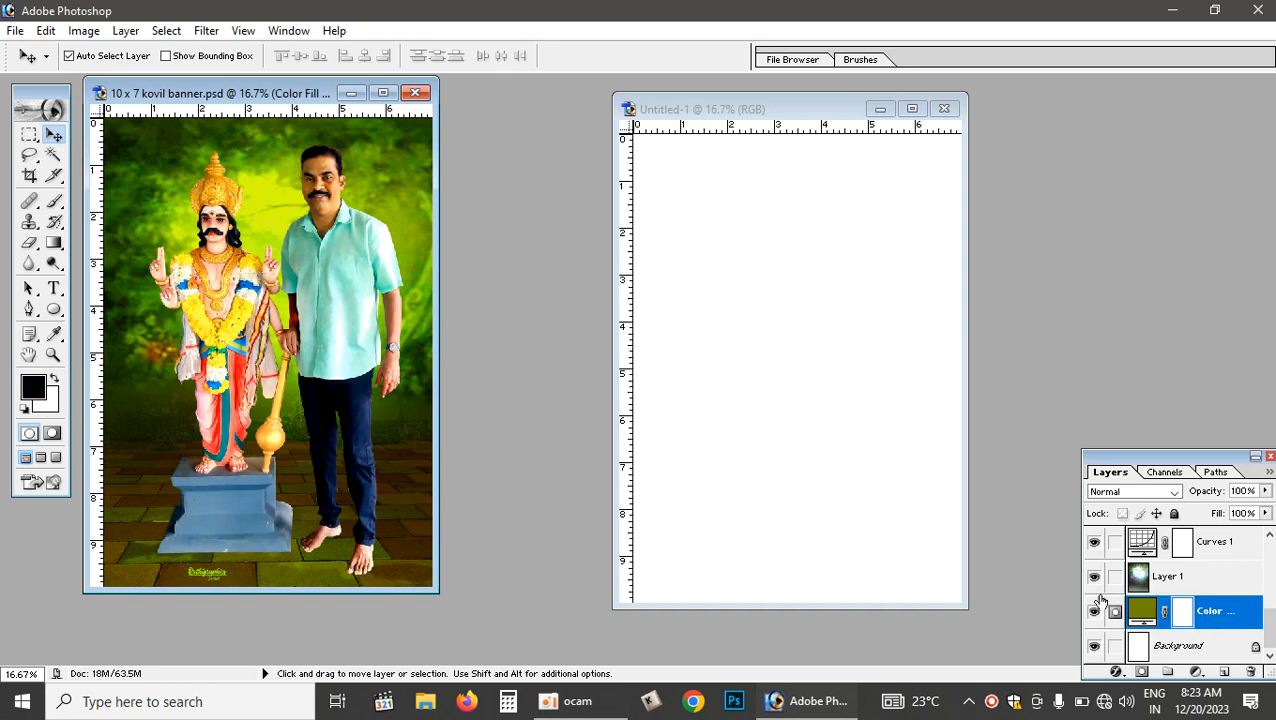
Add a solid colour fill layer to the new document in a saturated medium green with a hue of 88°.
click(835, 392)
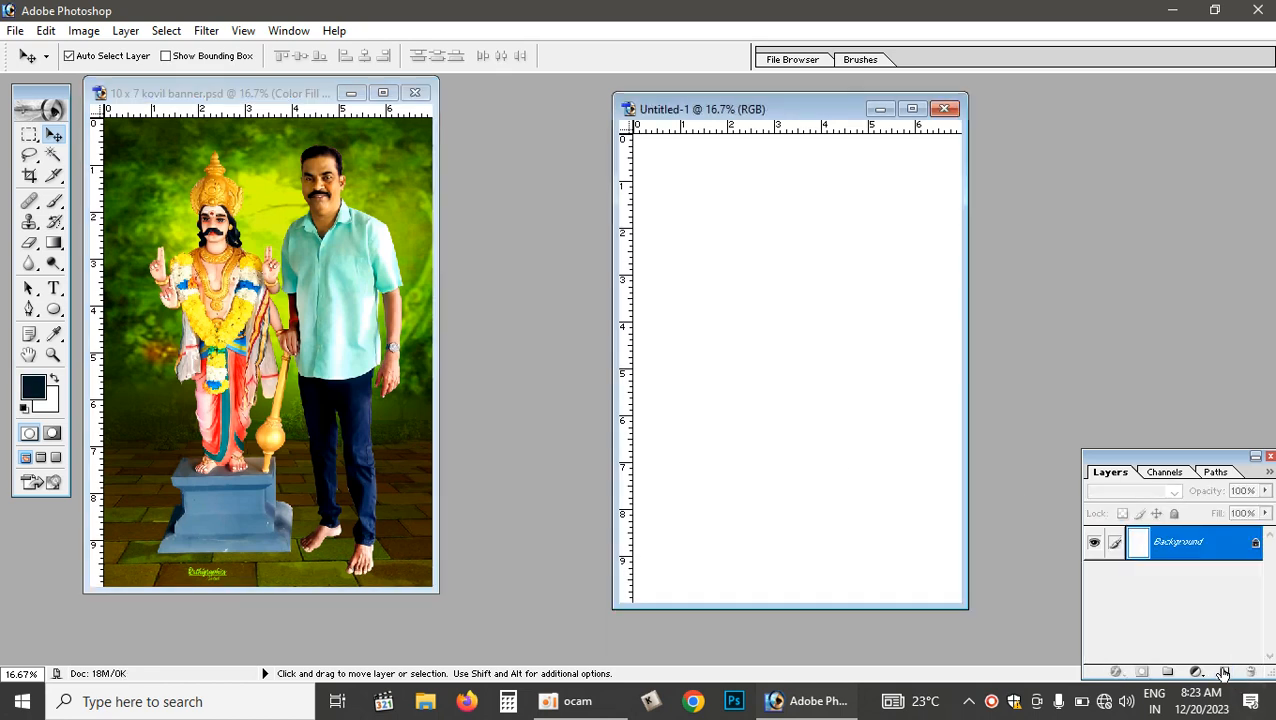
click(1224, 671)
click(1197, 672)
click(1160, 366)
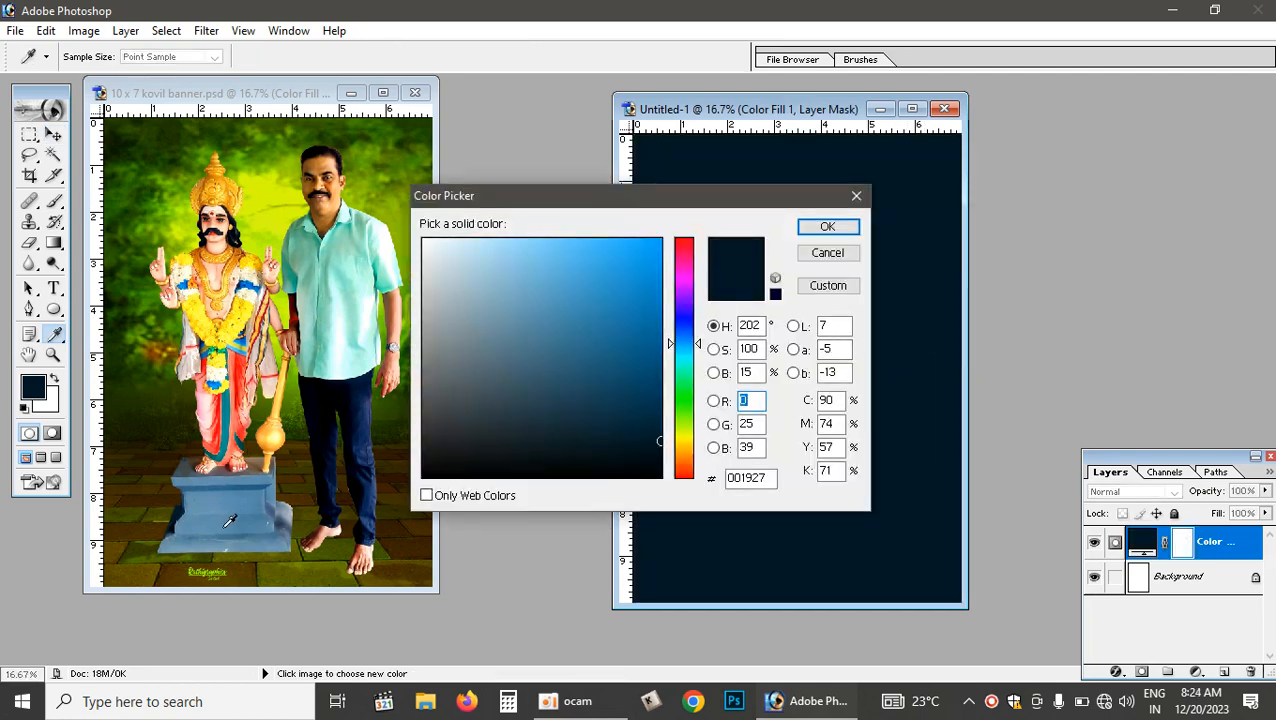
click(294, 576)
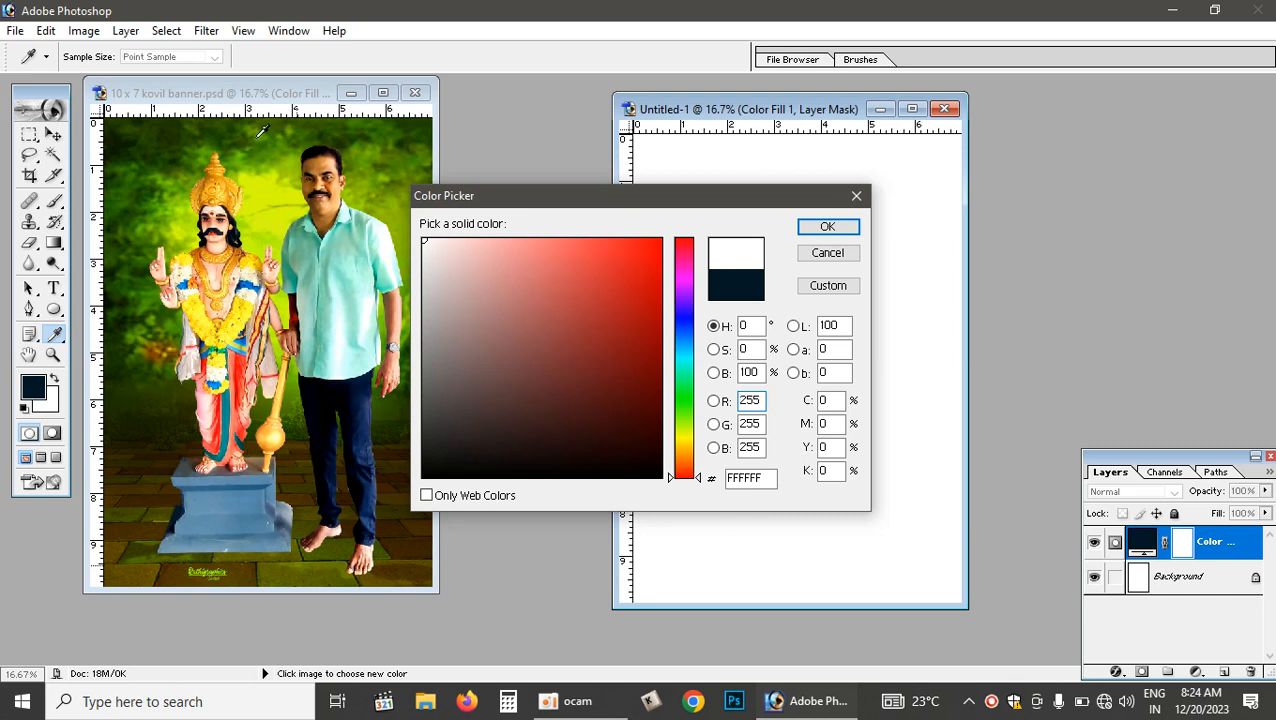
click(683, 400)
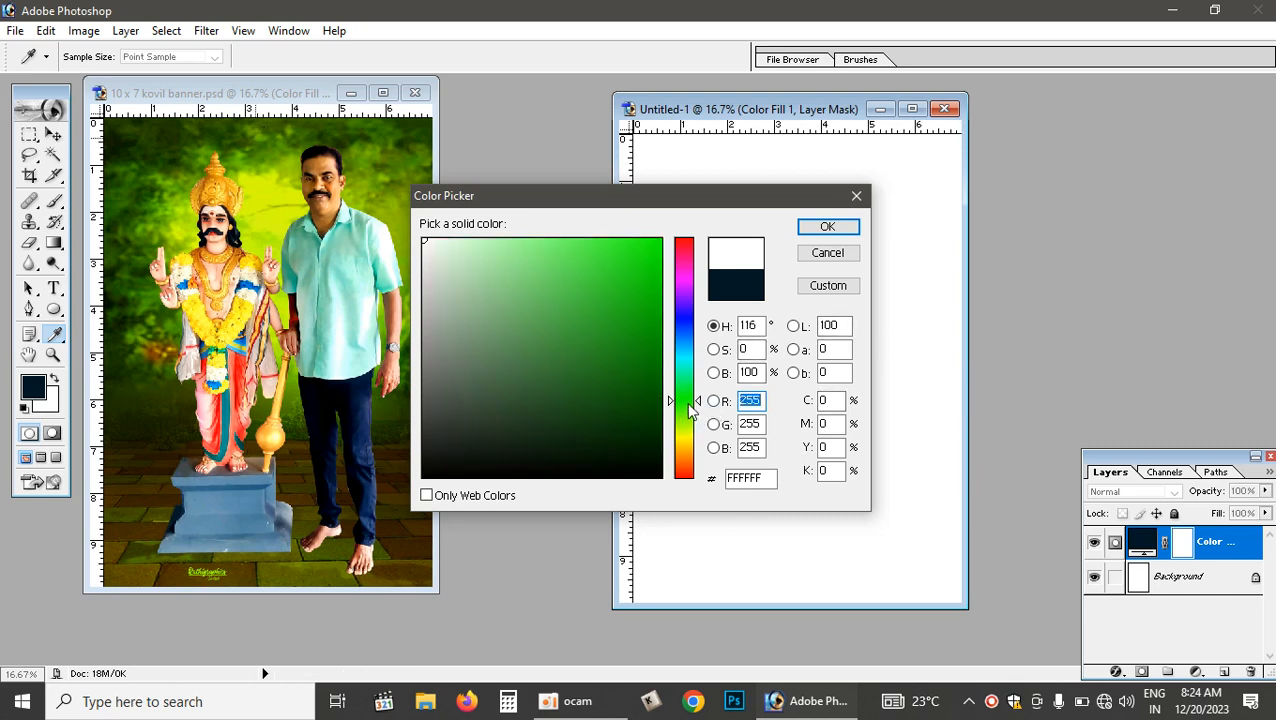
drag(689, 410, 689, 421)
click(642, 383)
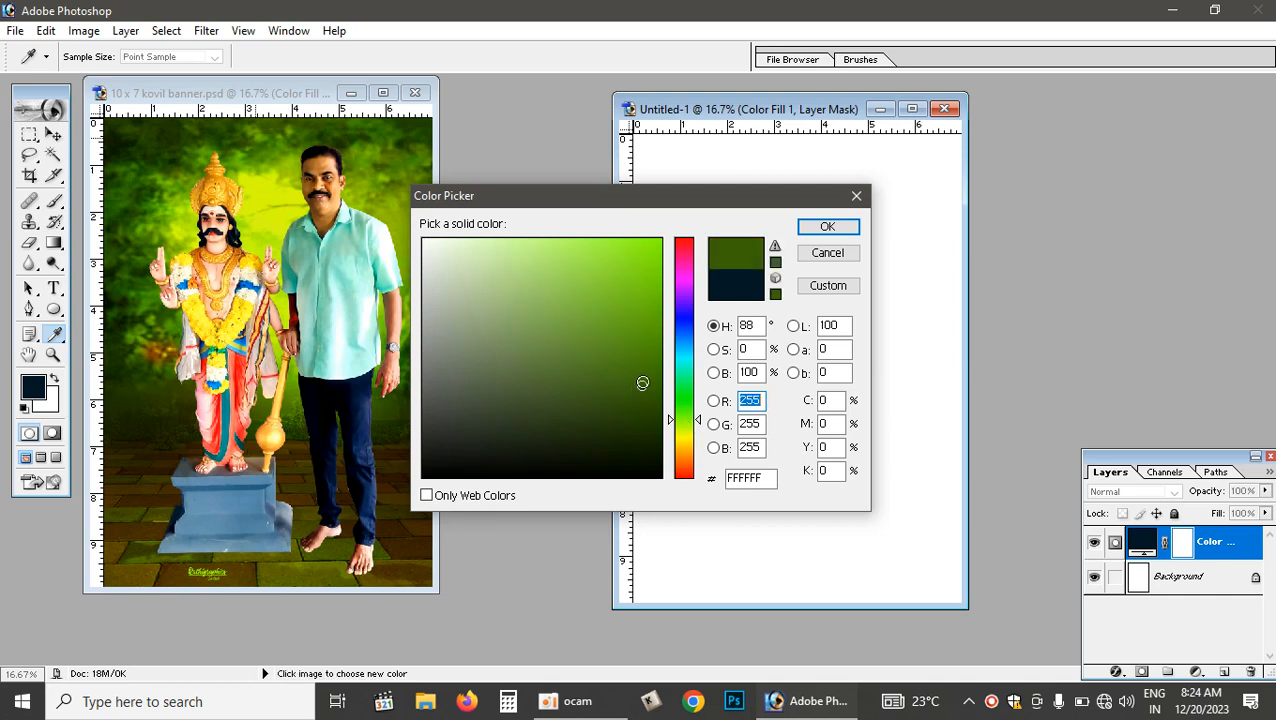
mouse_move(642, 383)
mouse_down()
mouse_move(662, 308)
mouse_move(669, 327)
mouse_up()
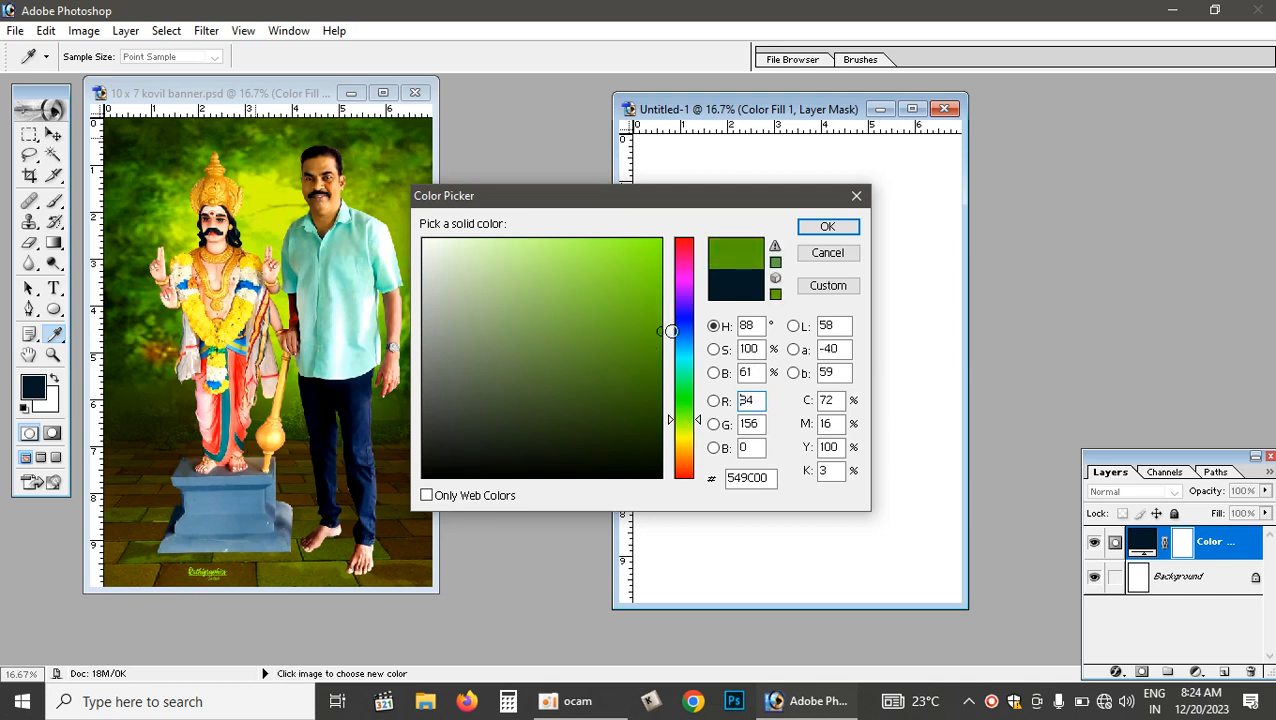
click(843, 226)
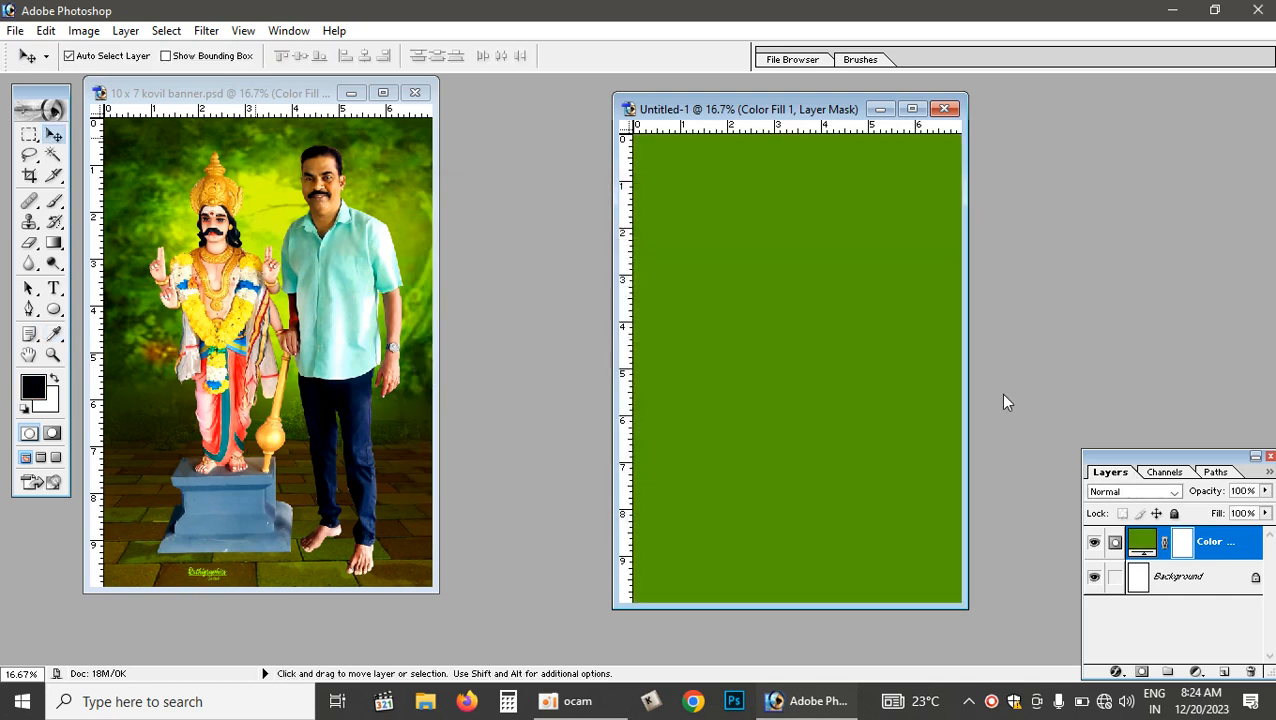
Copy the banner's Layer 1 forest backdrop into the new document and align it to cover the whole canvas.
click(401, 456)
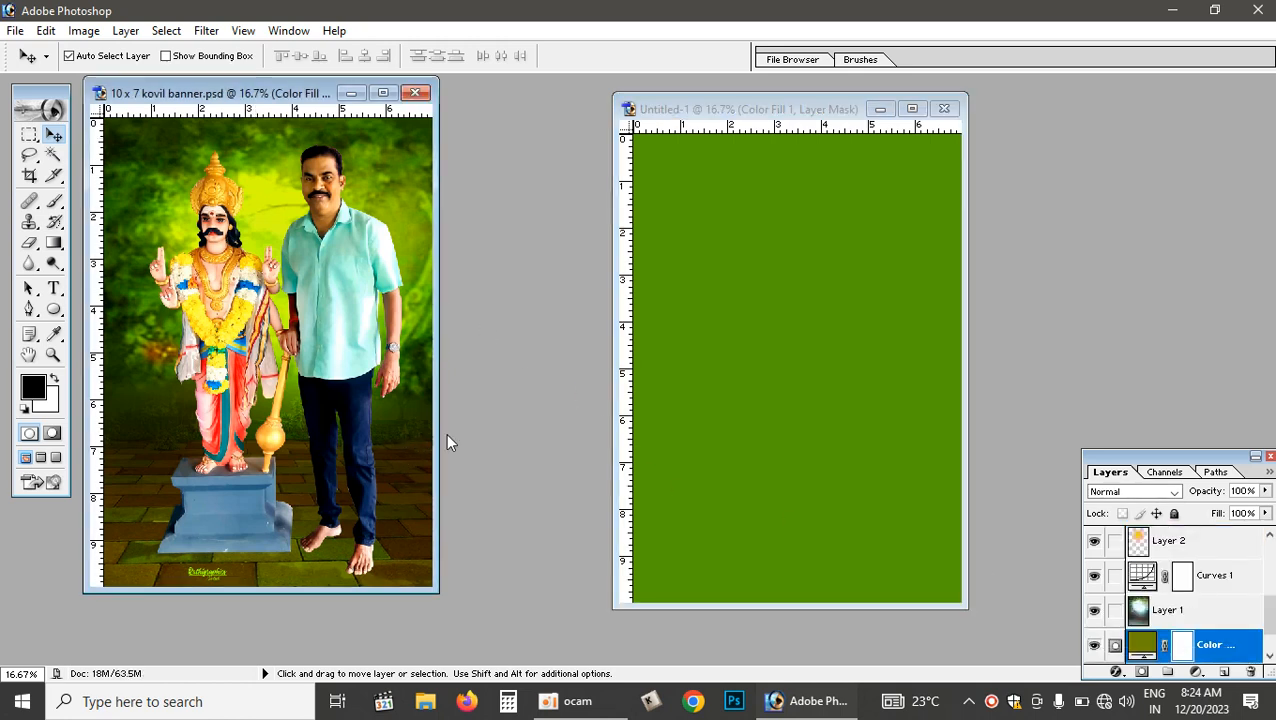
click(1160, 604)
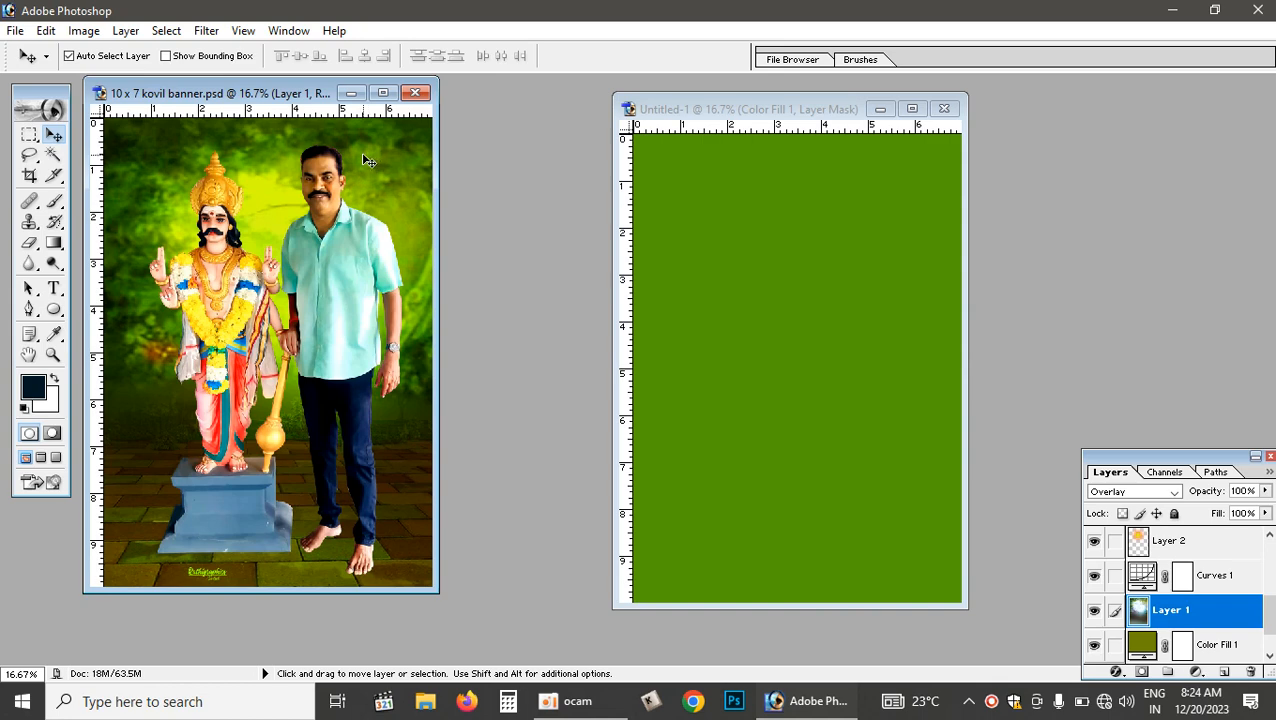
drag(366, 160, 808, 273)
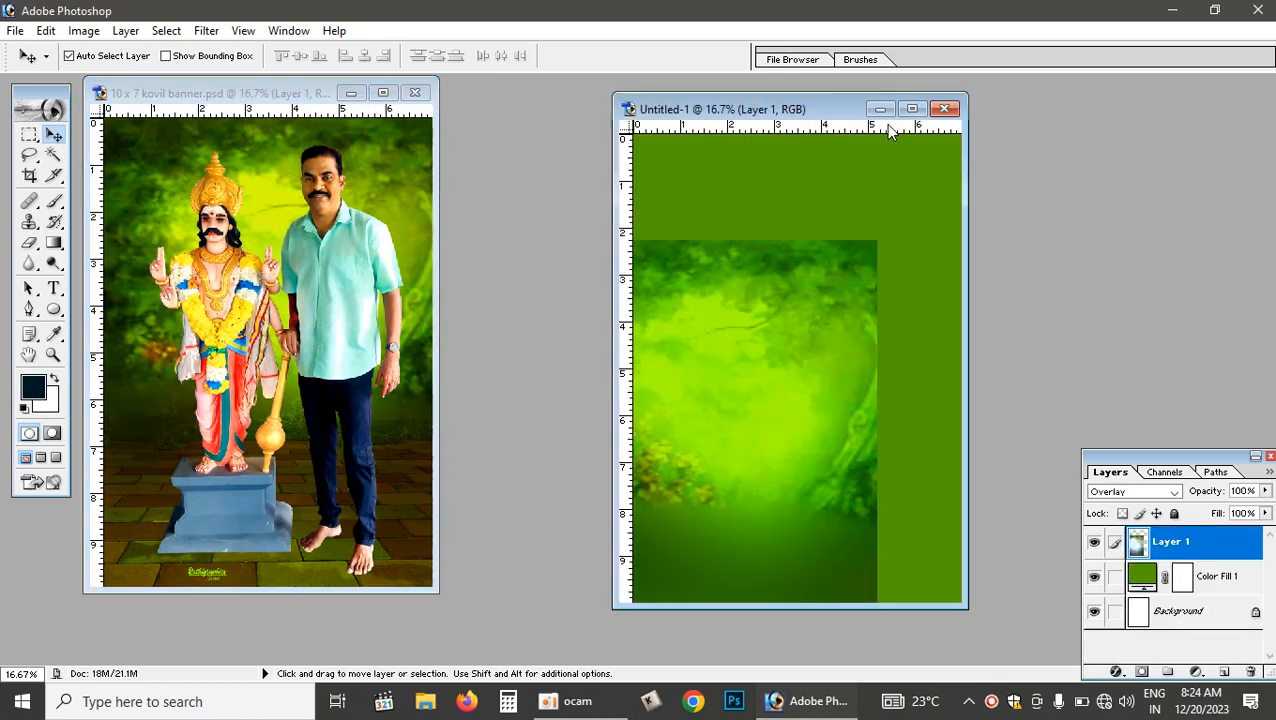
click(913, 110)
drag(655, 356, 714, 203)
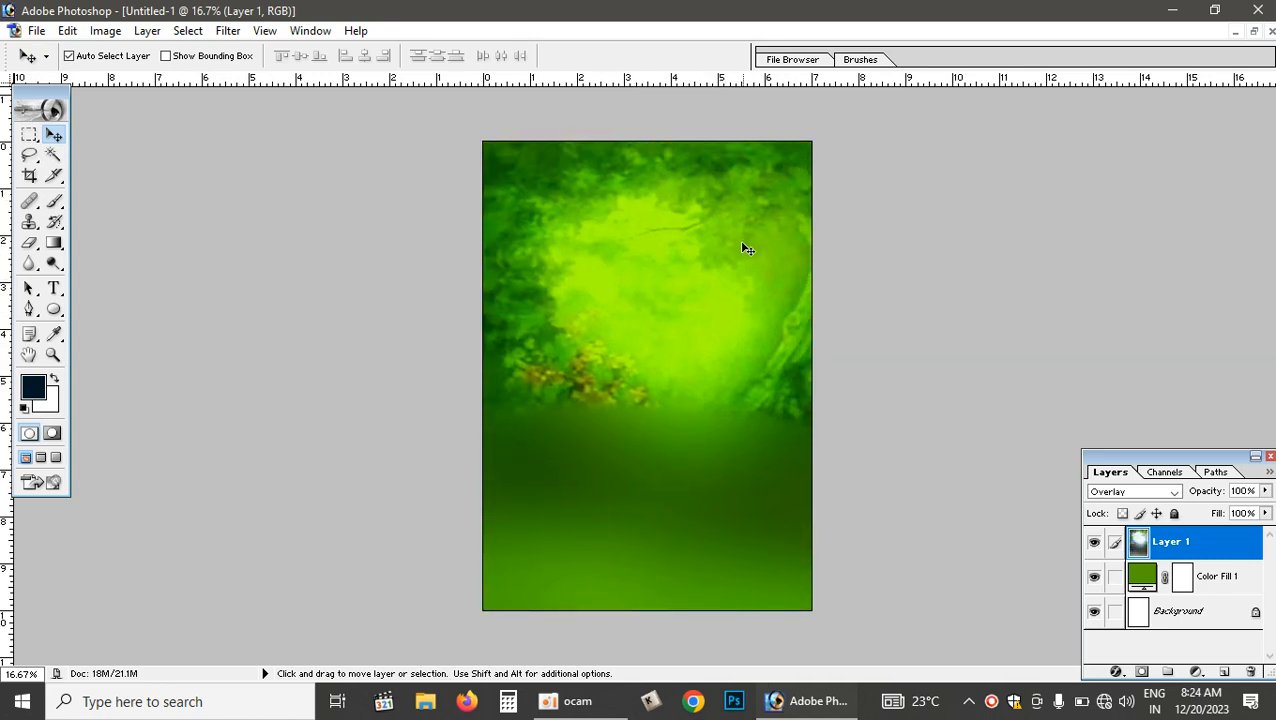
key(ctrl+t)
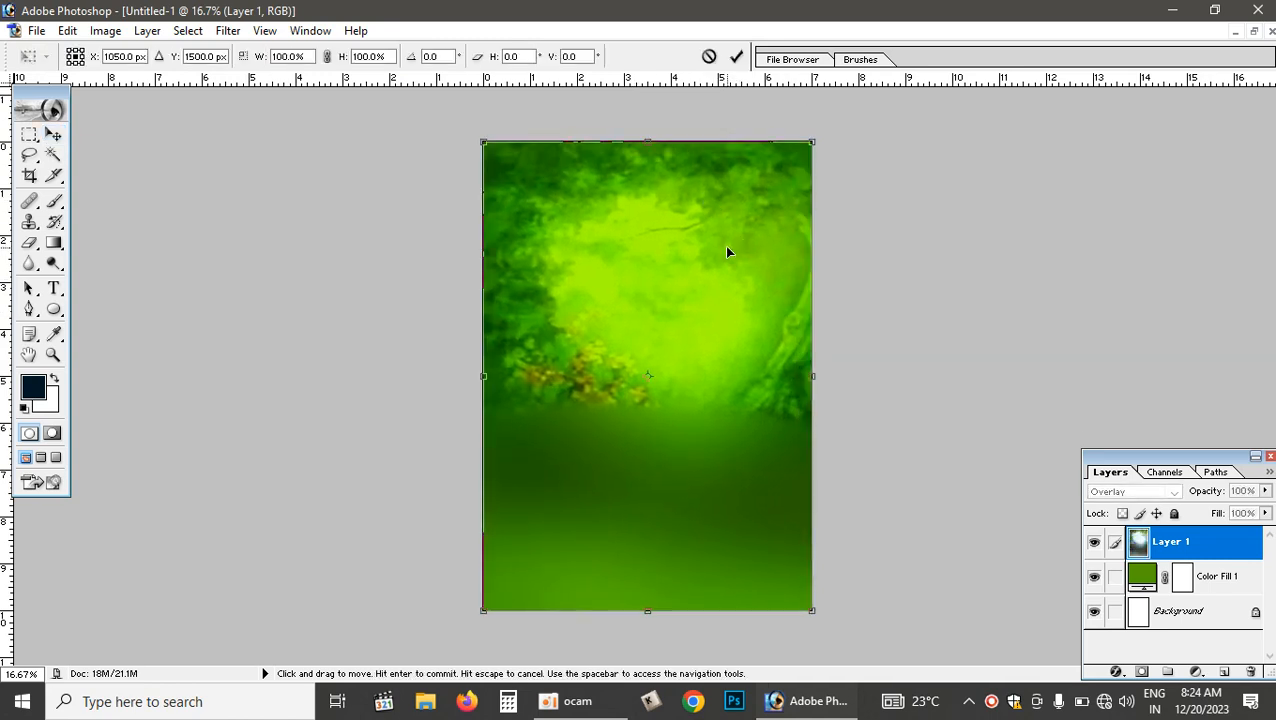
click(738, 58)
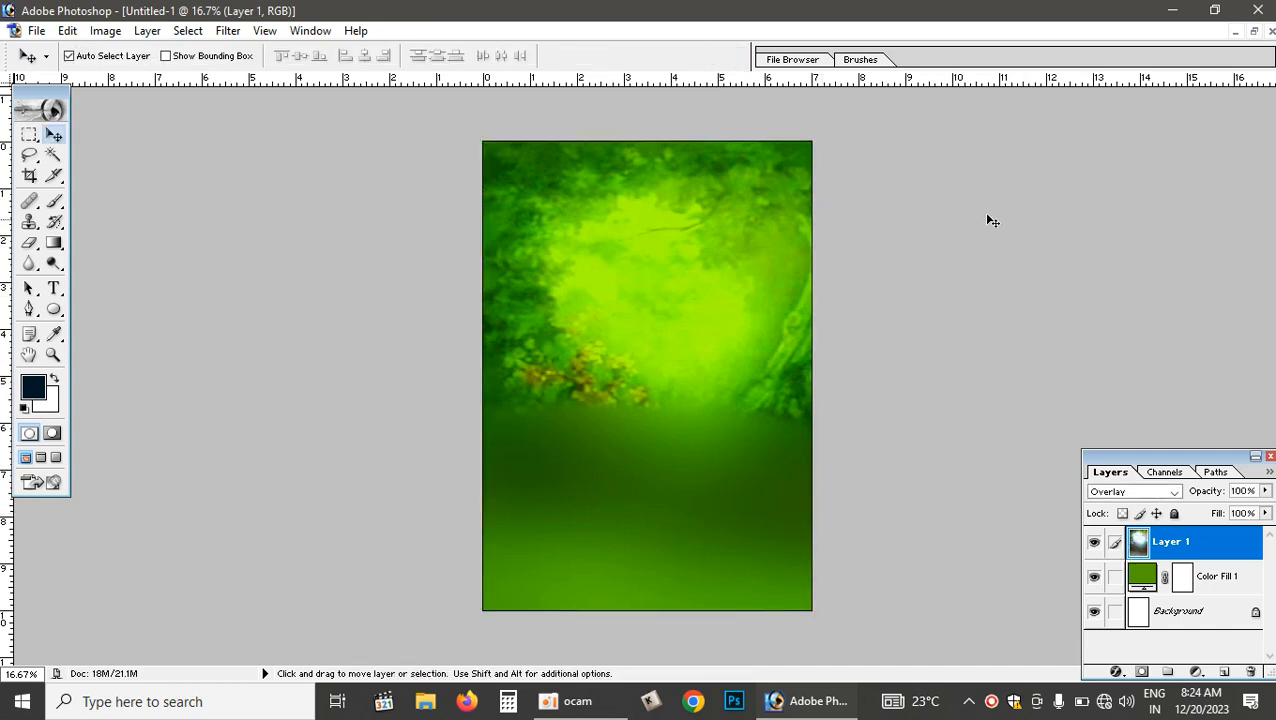
Copy the banner's Layer 3 paved floor into the new document, align it with the canvas's lower edge and reactivate the banner.
click(1254, 32)
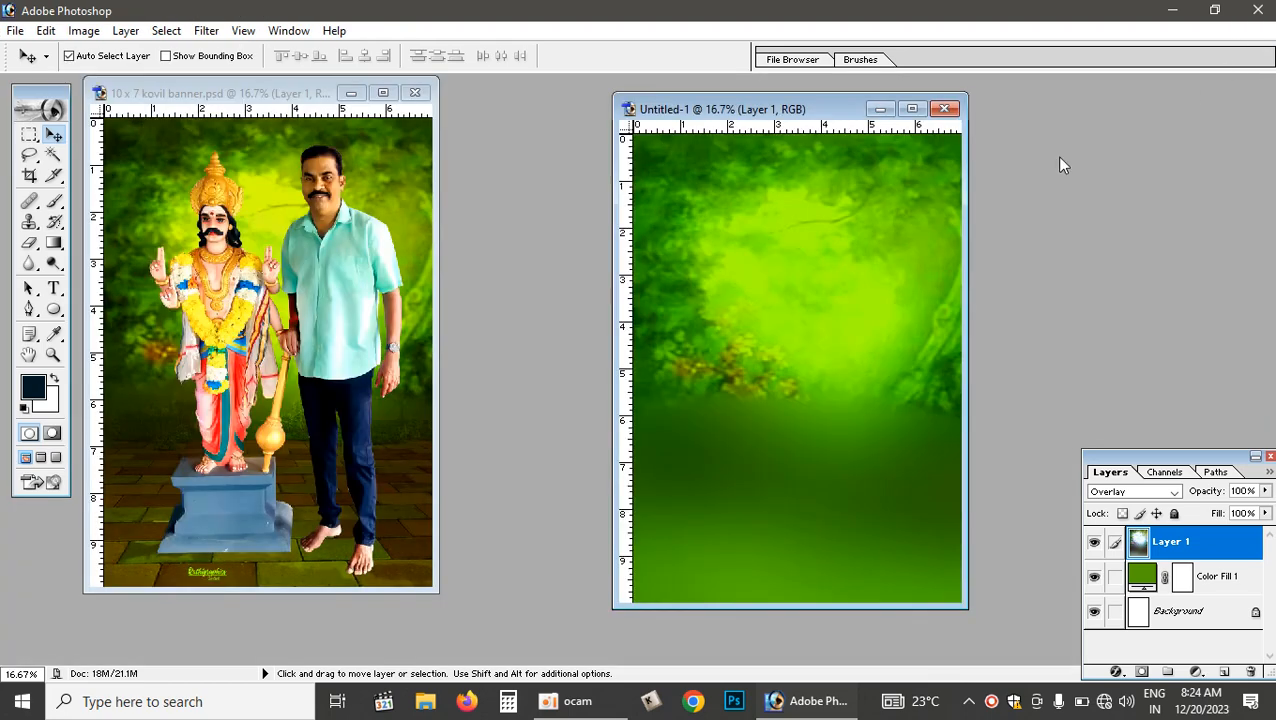
drag(388, 543, 920, 547)
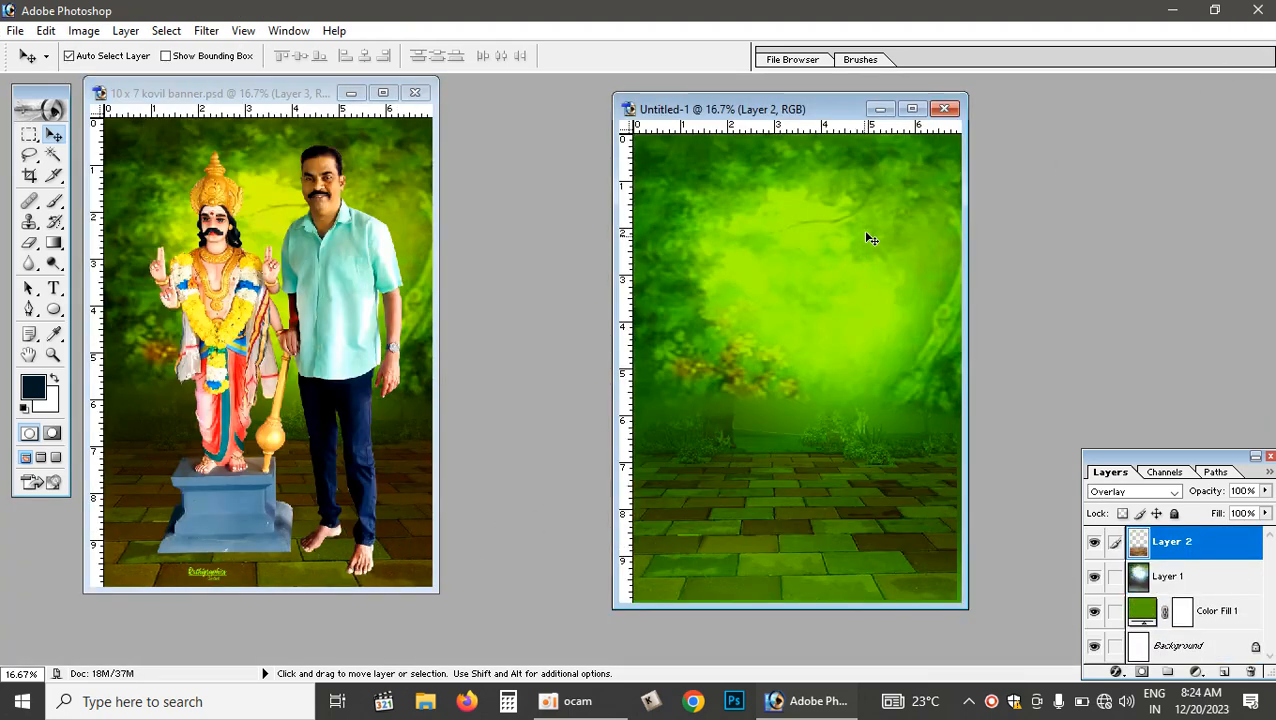
click(912, 108)
drag(716, 554, 720, 556)
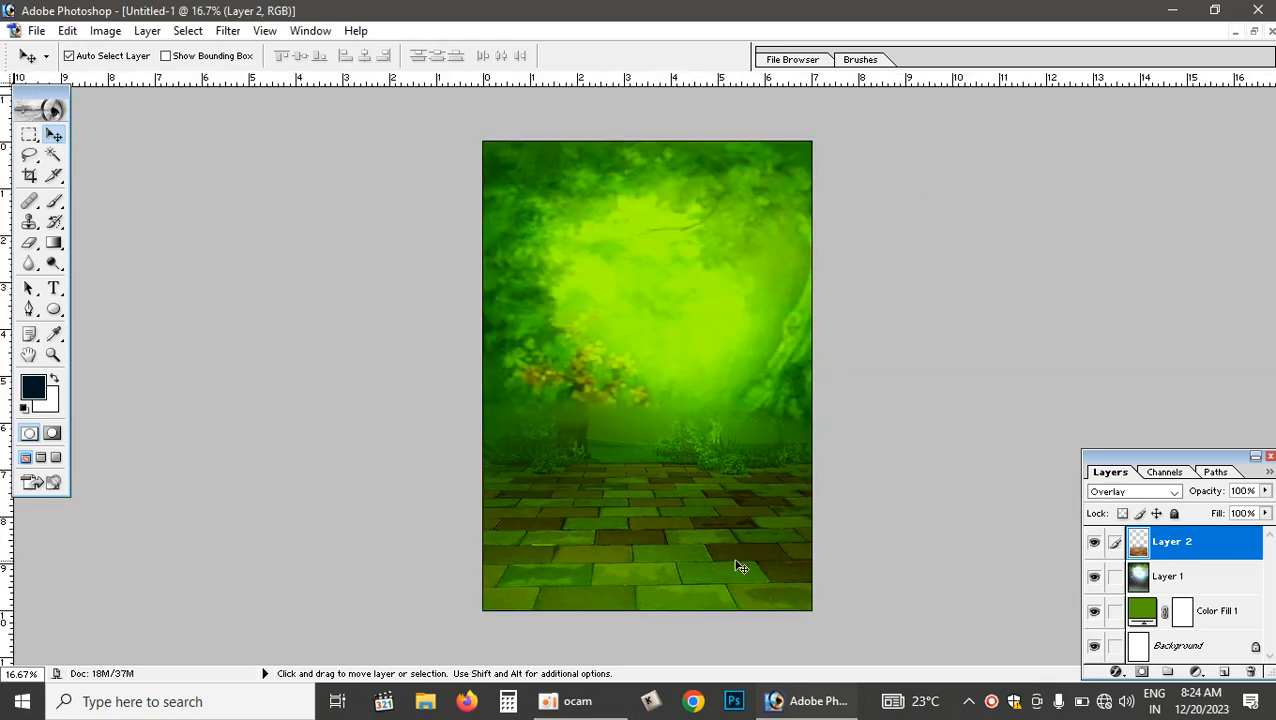
key(ctrl+t)
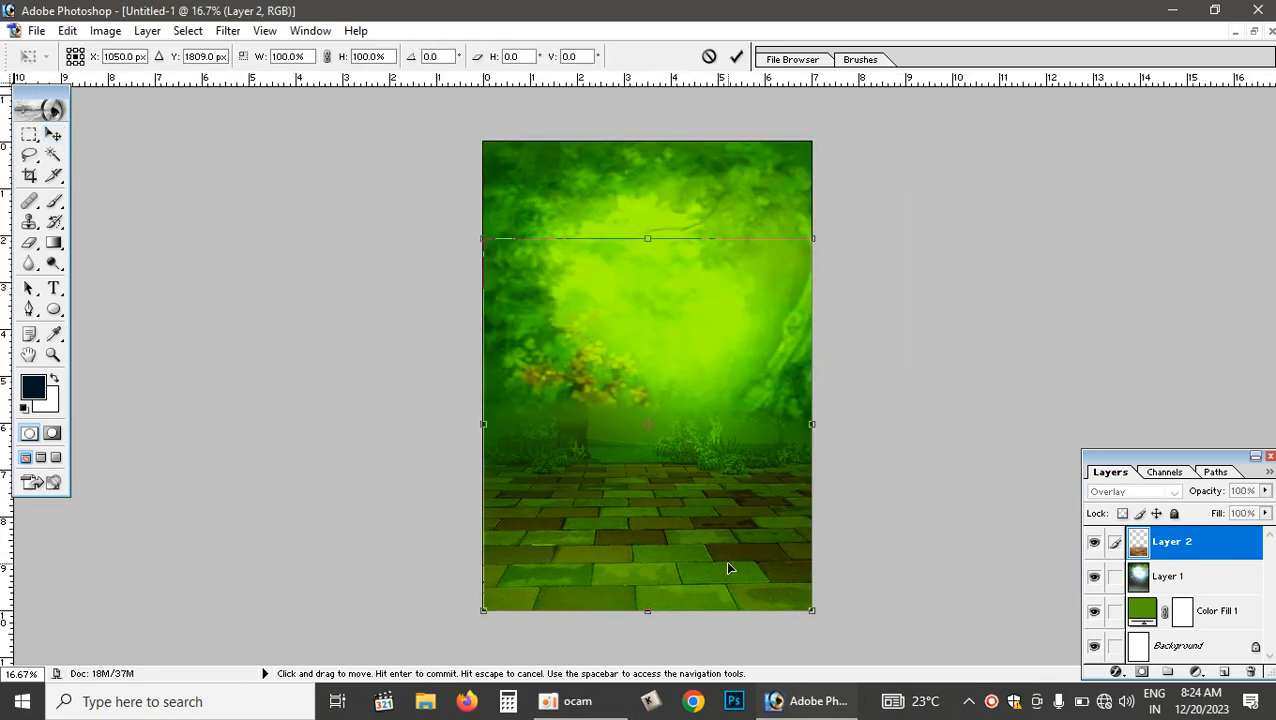
key(Return)
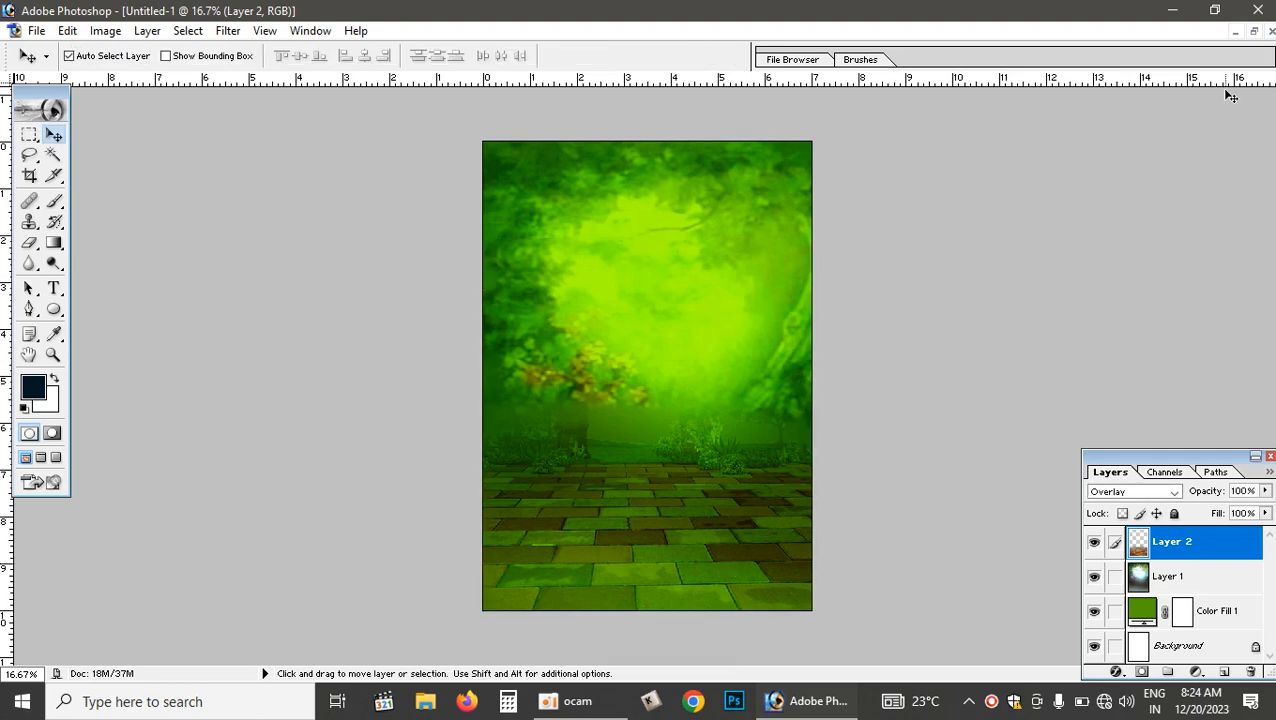
click(1255, 32)
click(355, 433)
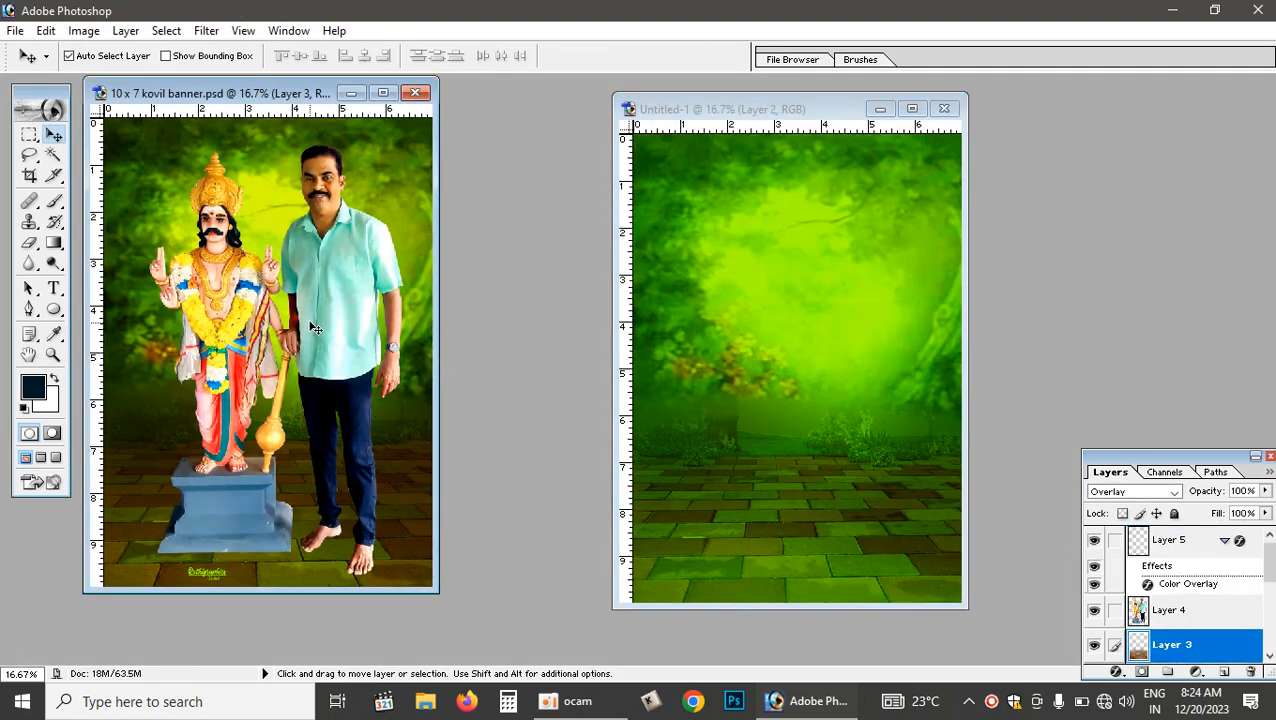
Copy the banner's statue-and-man layer into the new document, maximize that document and position the figures standing on the paved floor.
drag(338, 284, 803, 372)
click(911, 108)
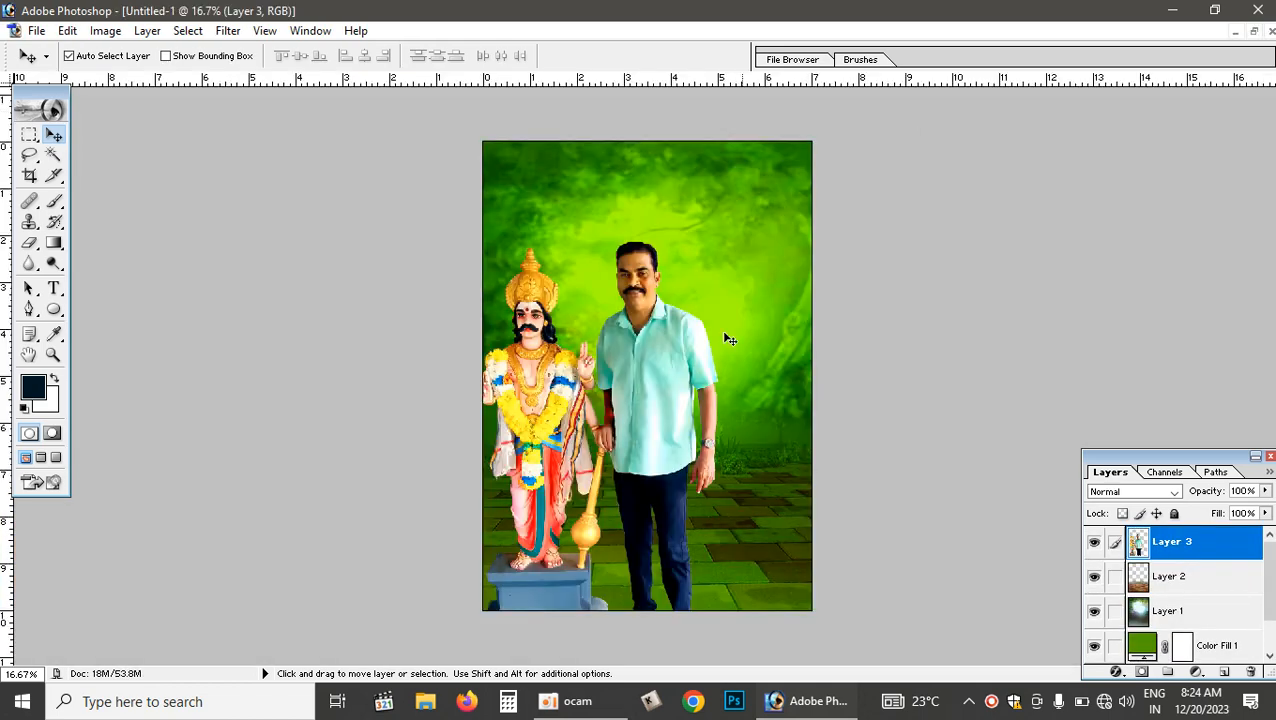
drag(636, 407, 686, 325)
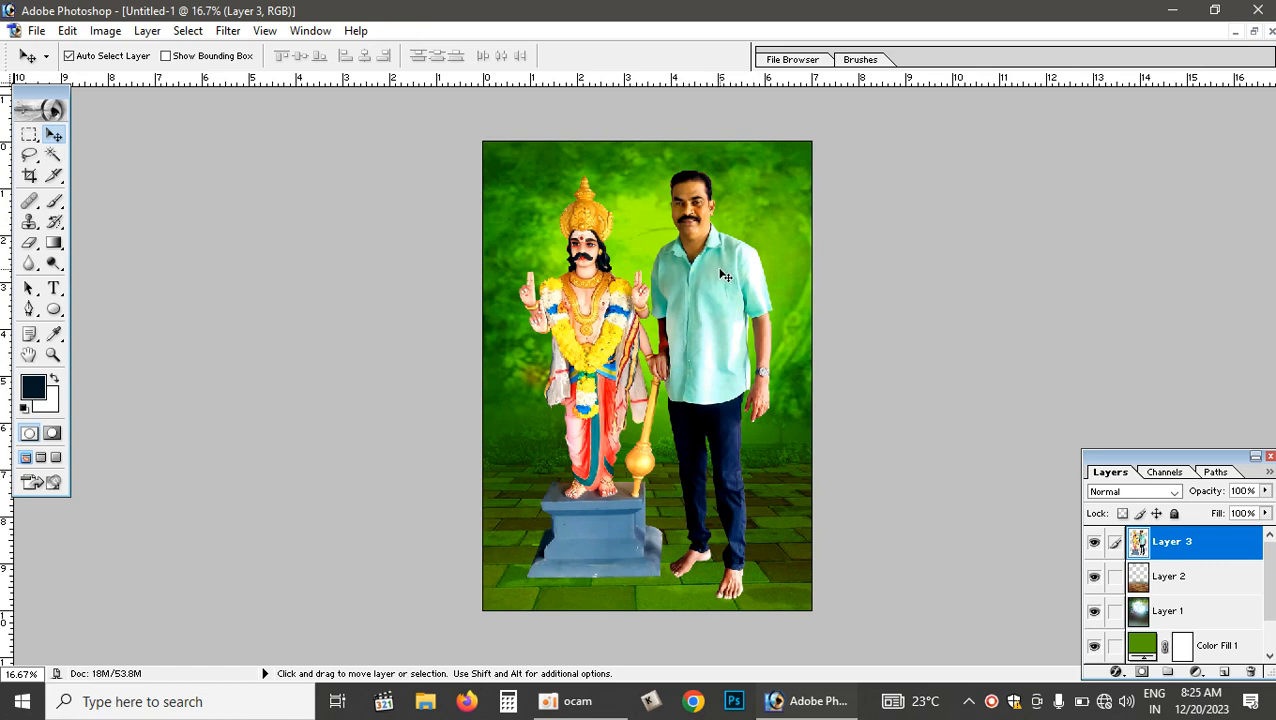
Add a Curves adjustment layer above the Layer 1 forest backdrop, darkening the midtones with input 137 and output 111.
right_click(760, 180)
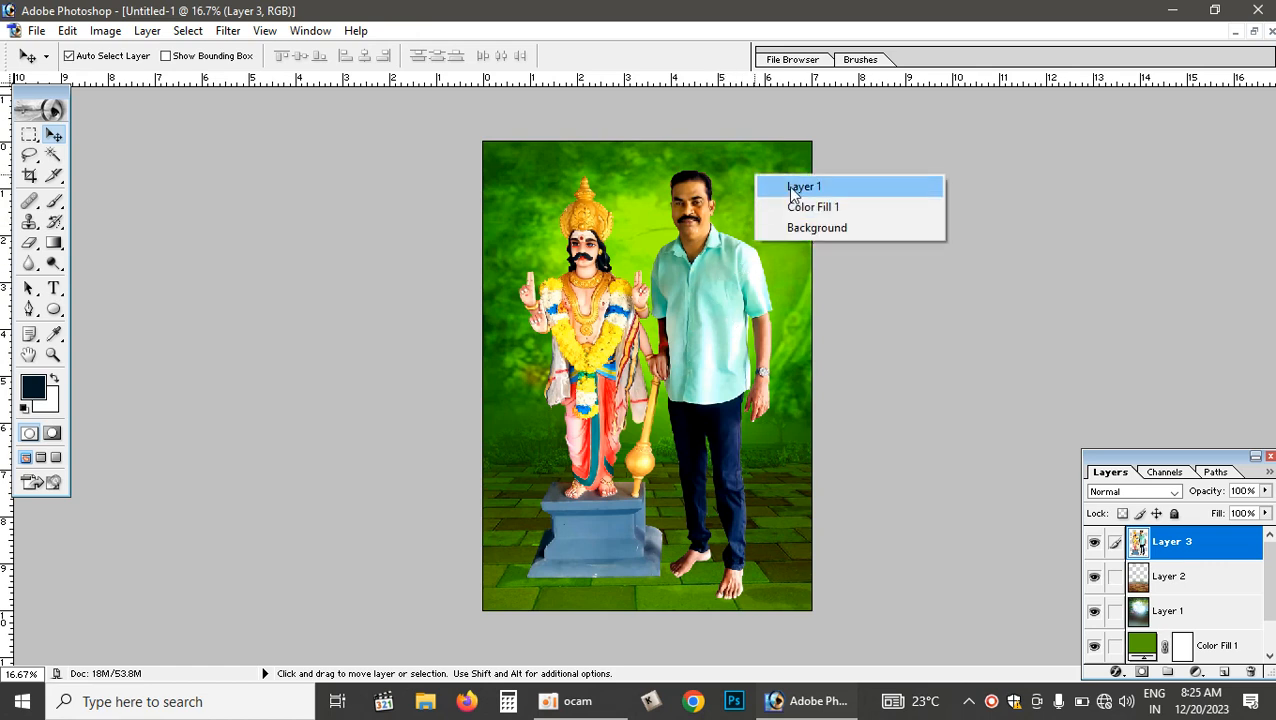
click(790, 183)
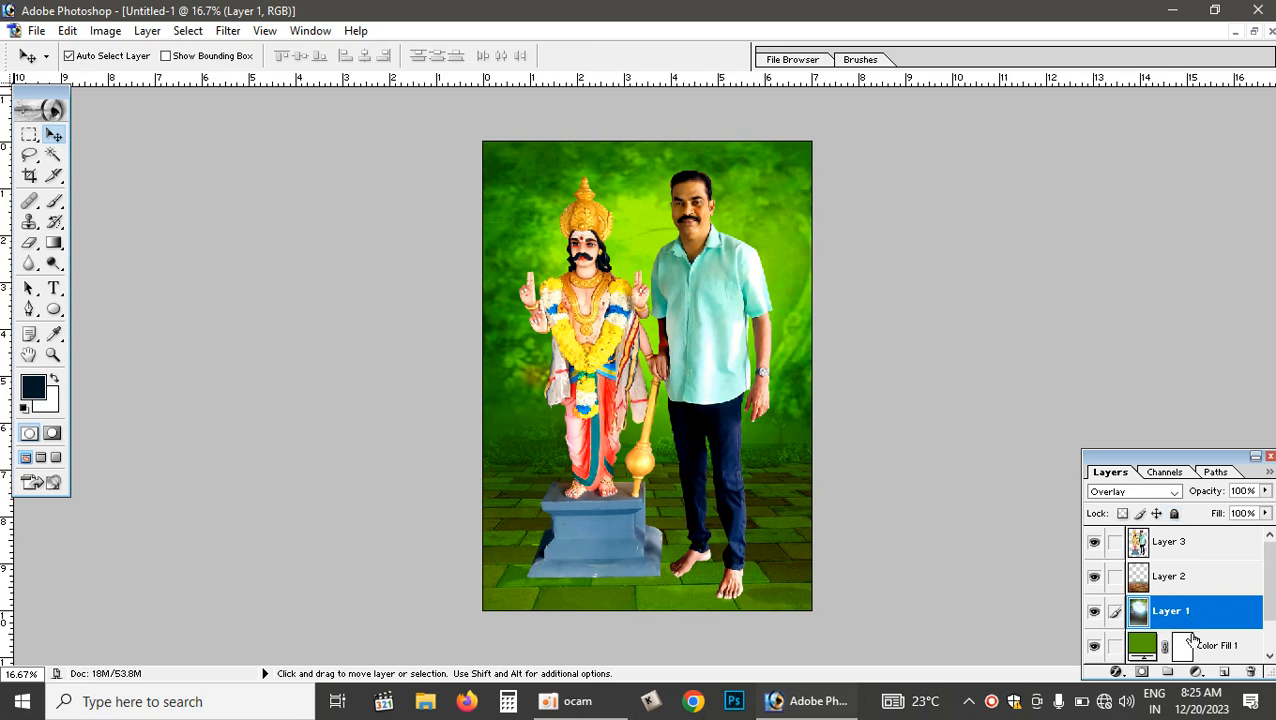
click(1197, 673)
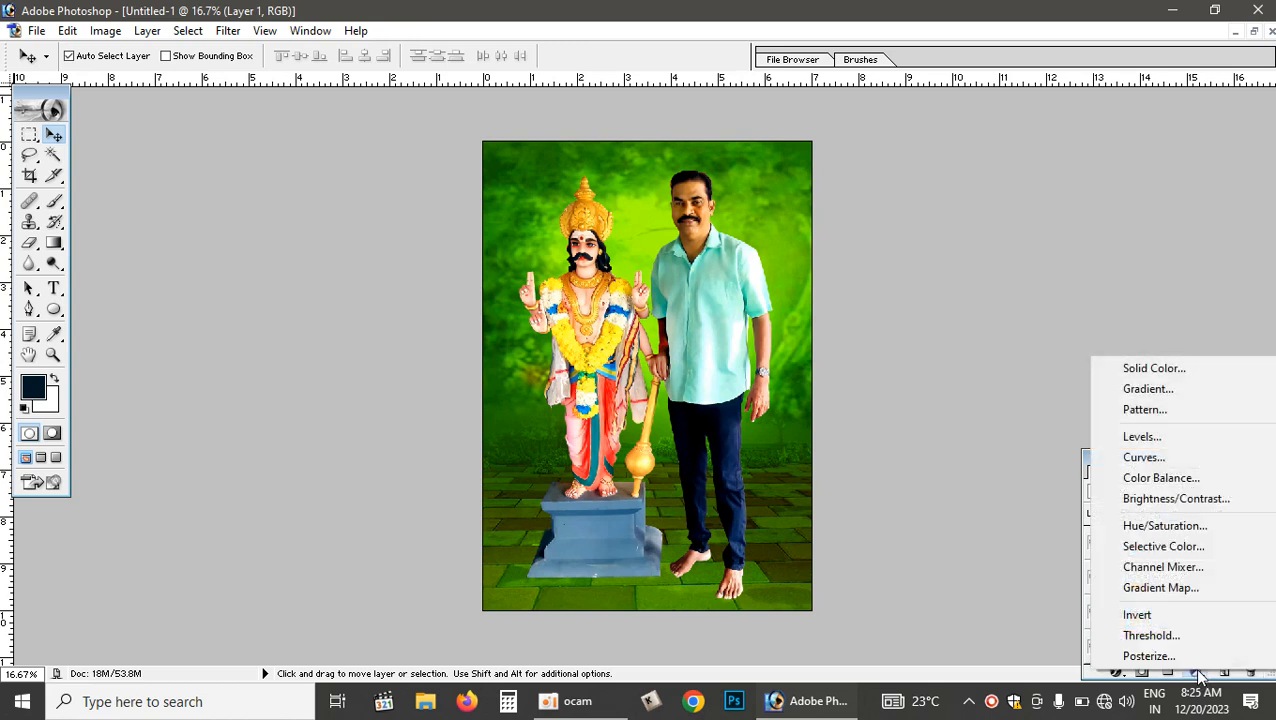
click(1156, 457)
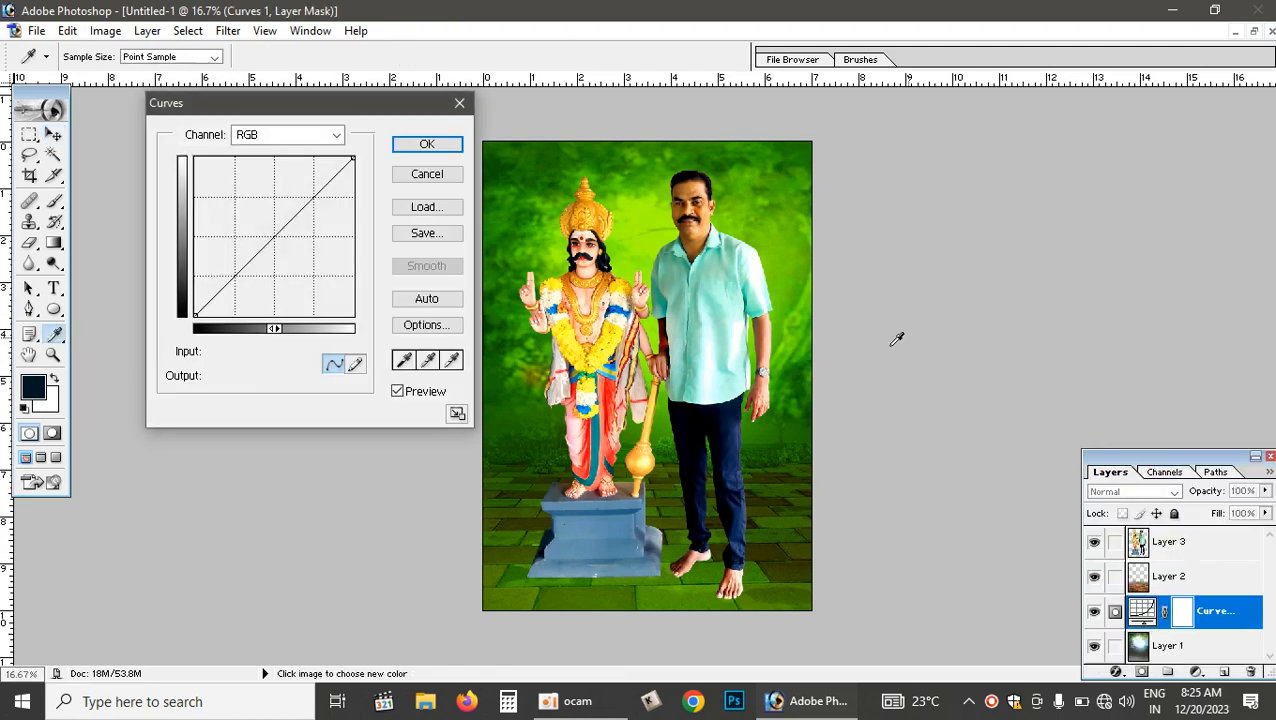
mouse_move(273, 237)
mouse_down()
mouse_move(293, 256)
mouse_move(279, 248)
mouse_up()
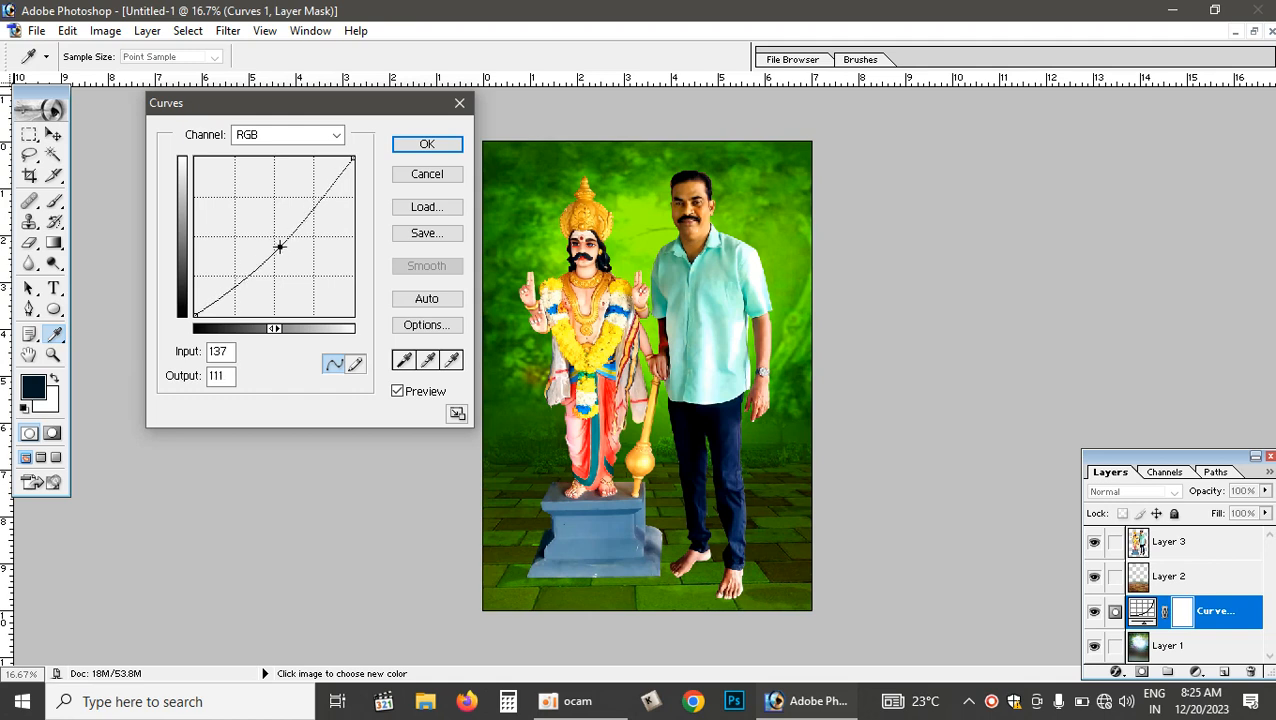
key(Return)
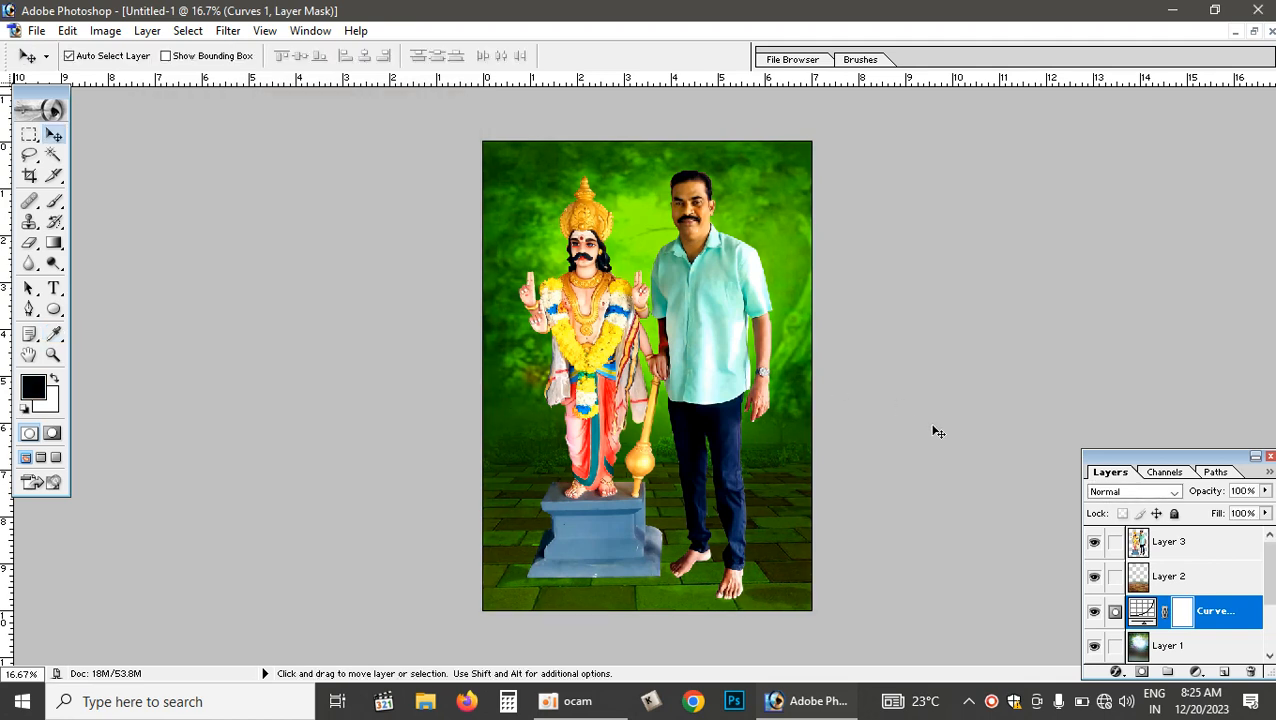
Create a new layer above the Layer 2 paved floor and set the foreground colour to yellow with C 0, M 0, Y 100, K 0.
click(1196, 579)
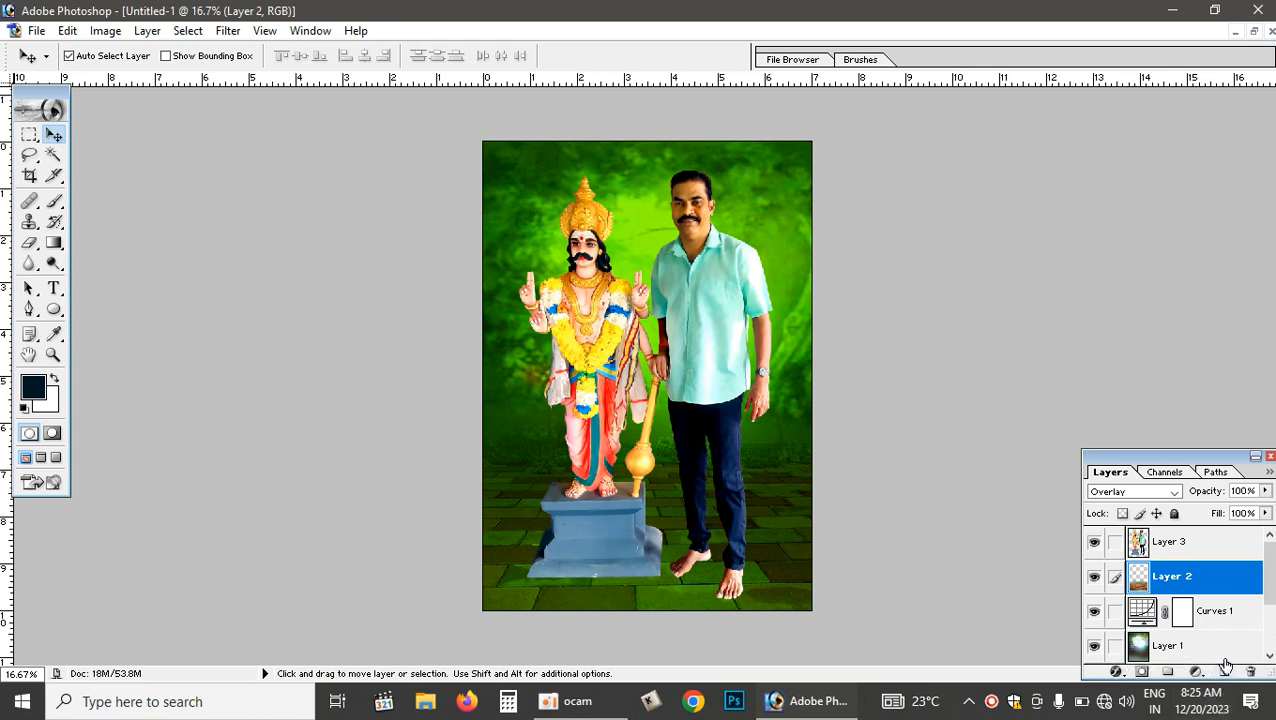
click(1223, 671)
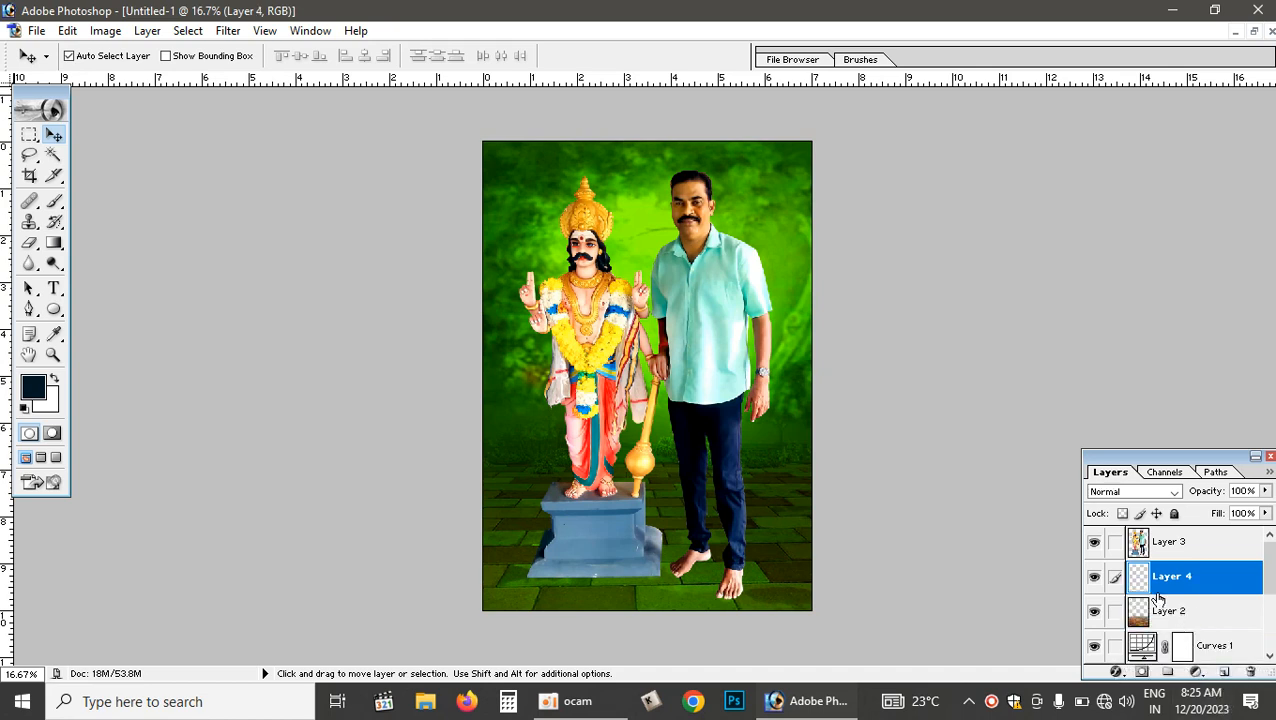
click(54, 334)
click(38, 390)
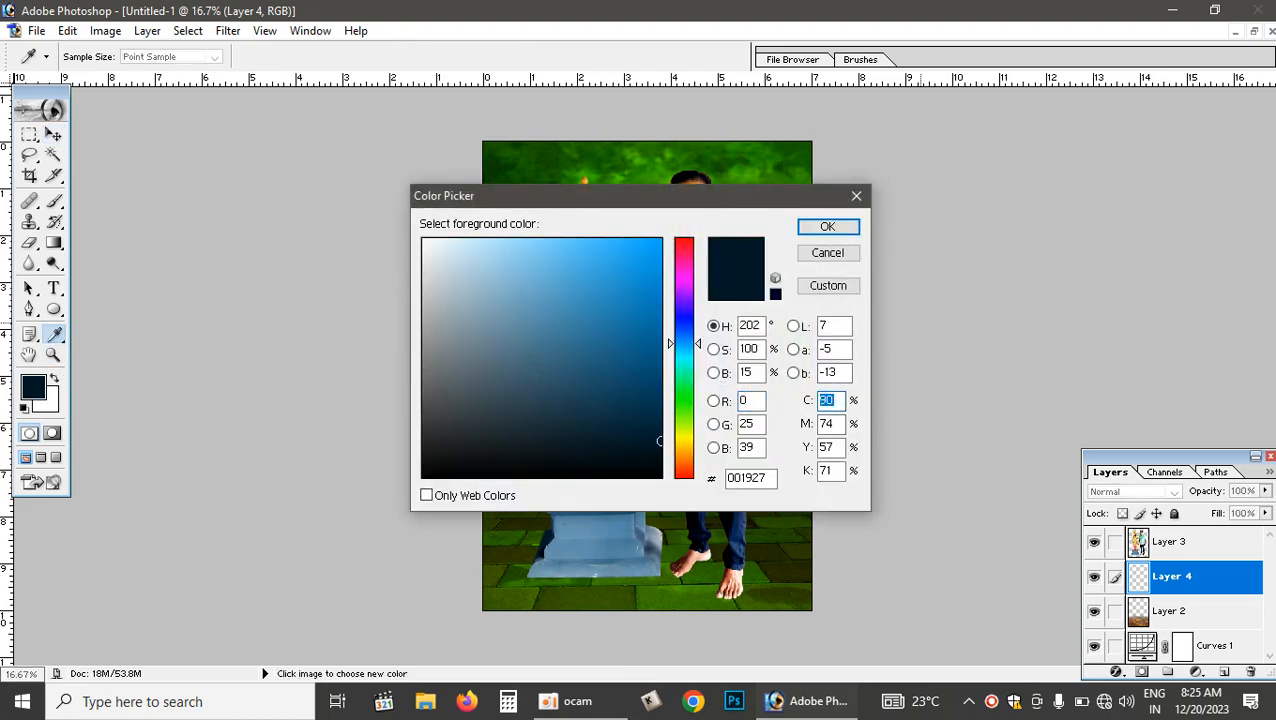
text(100)
key(BackSpace)
key(BackSpace)
key(BackSpace)
text(0)
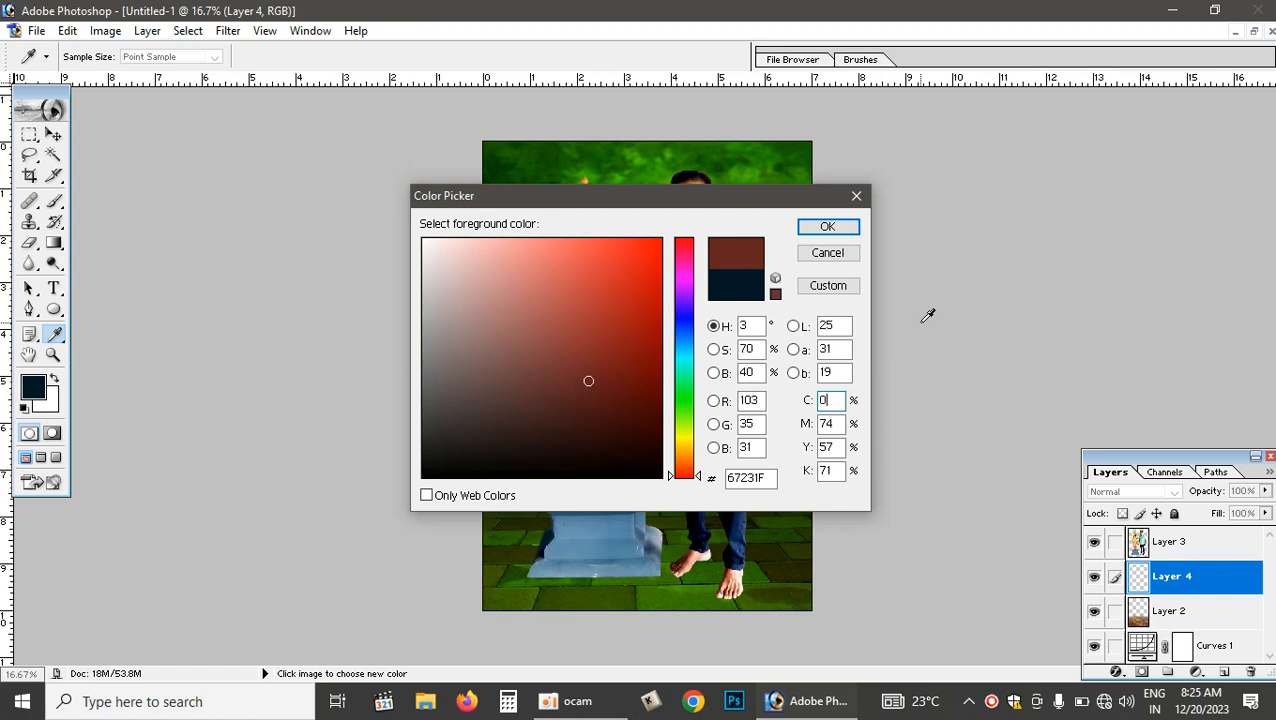
text(0)
key(Tab)
text(100)
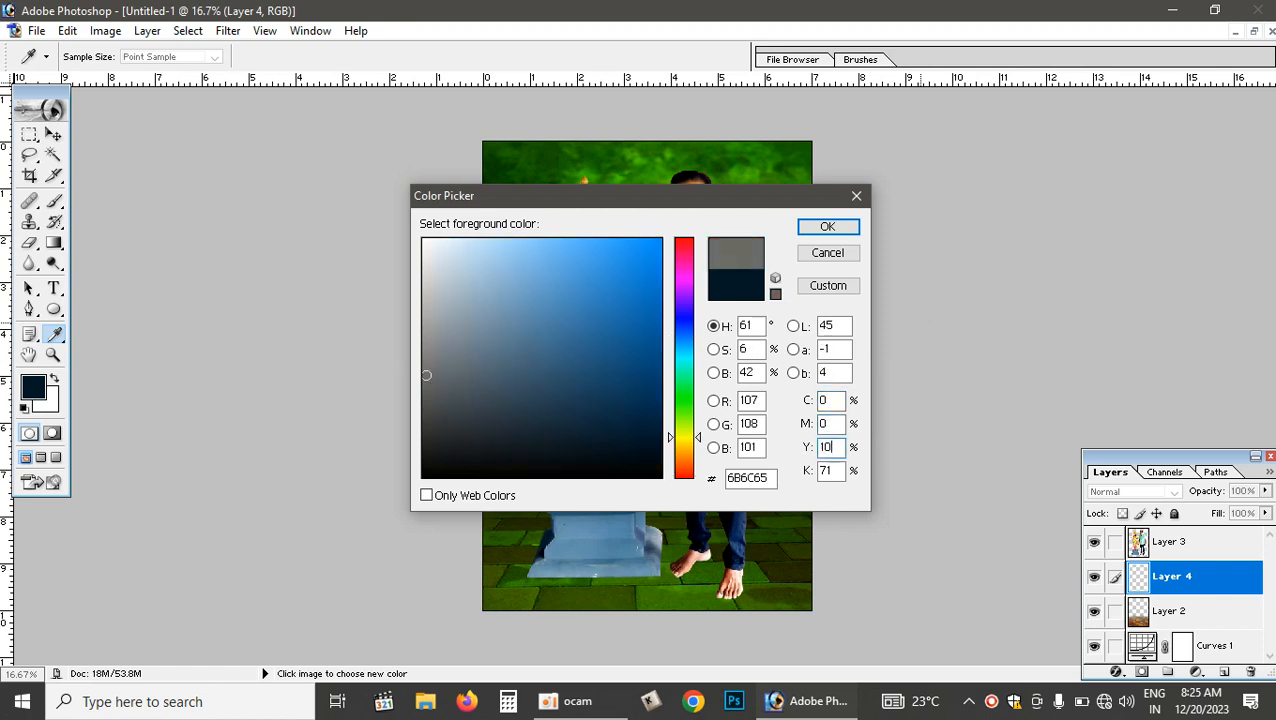
text(0)
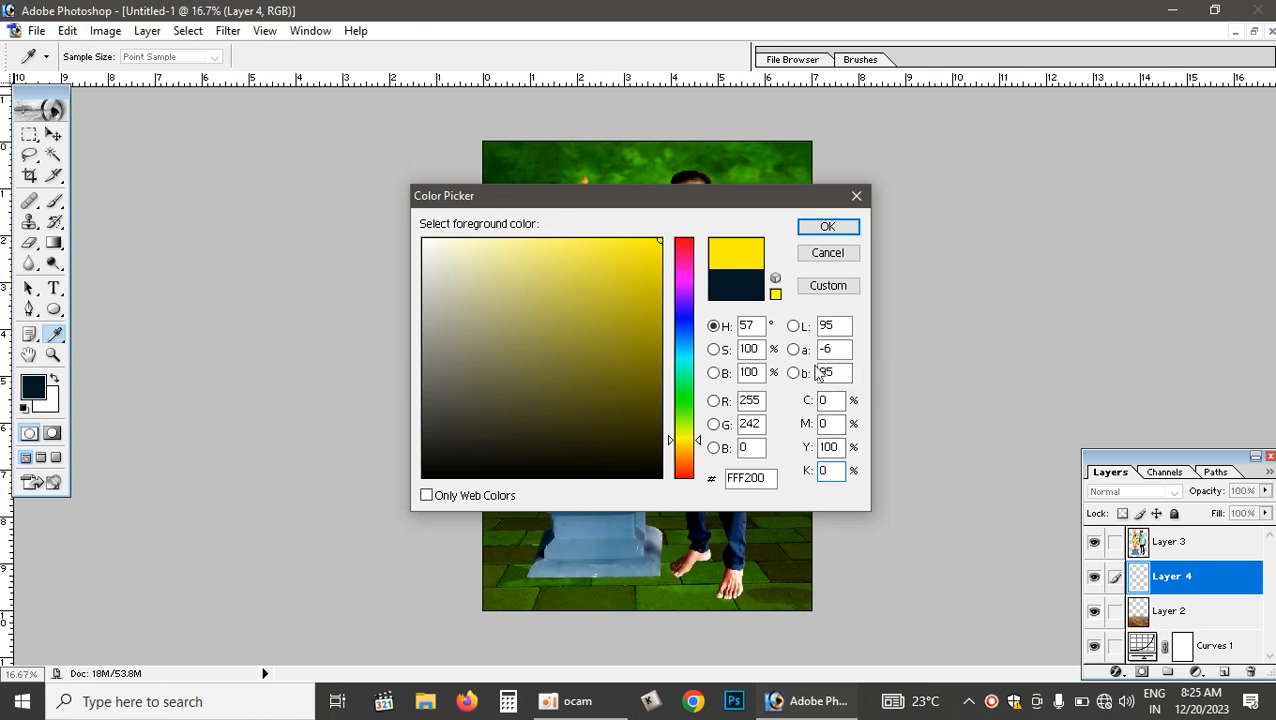
click(827, 227)
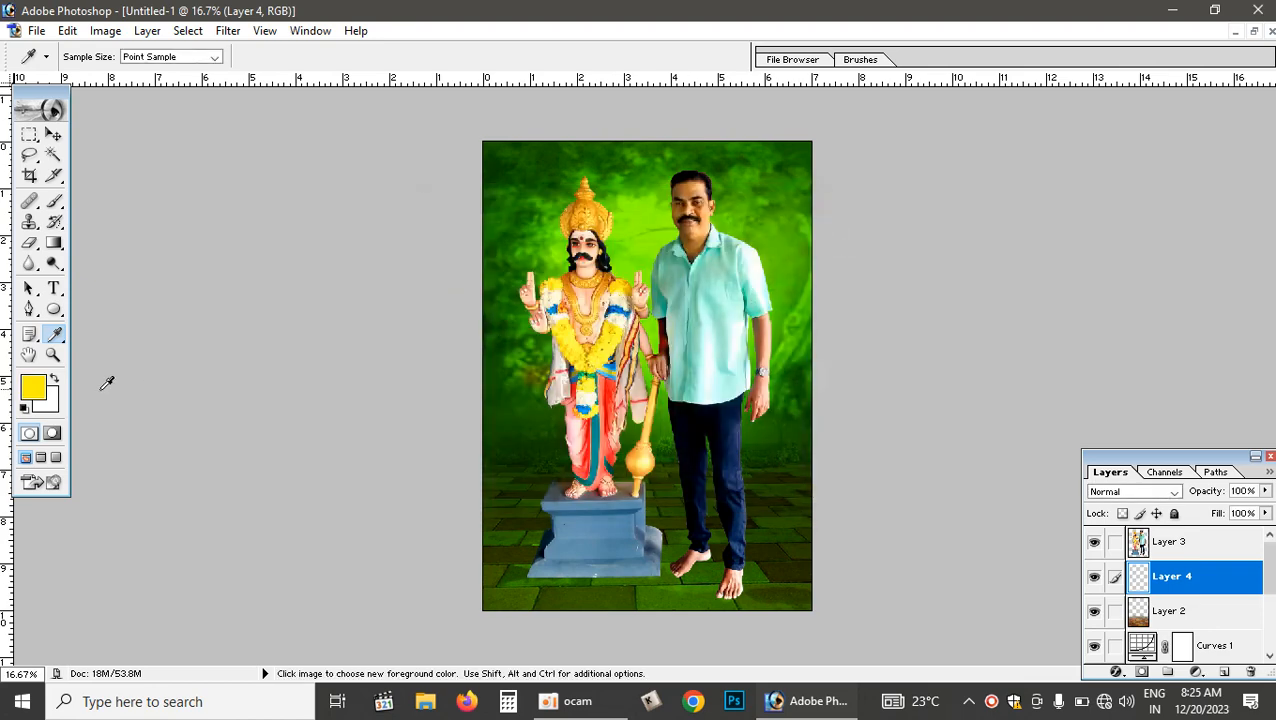
Change the foreground colour to golden yellow with C 0, M 22, Y 100, K 0.
click(37, 393)
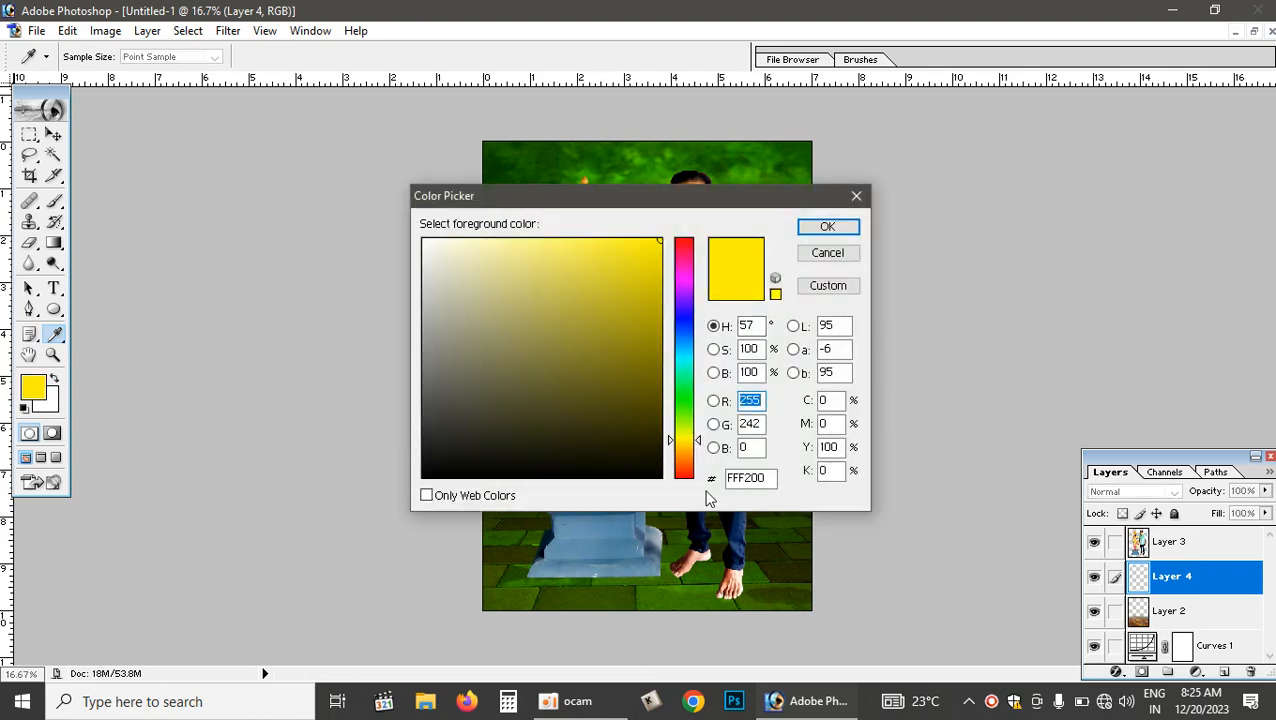
click(686, 447)
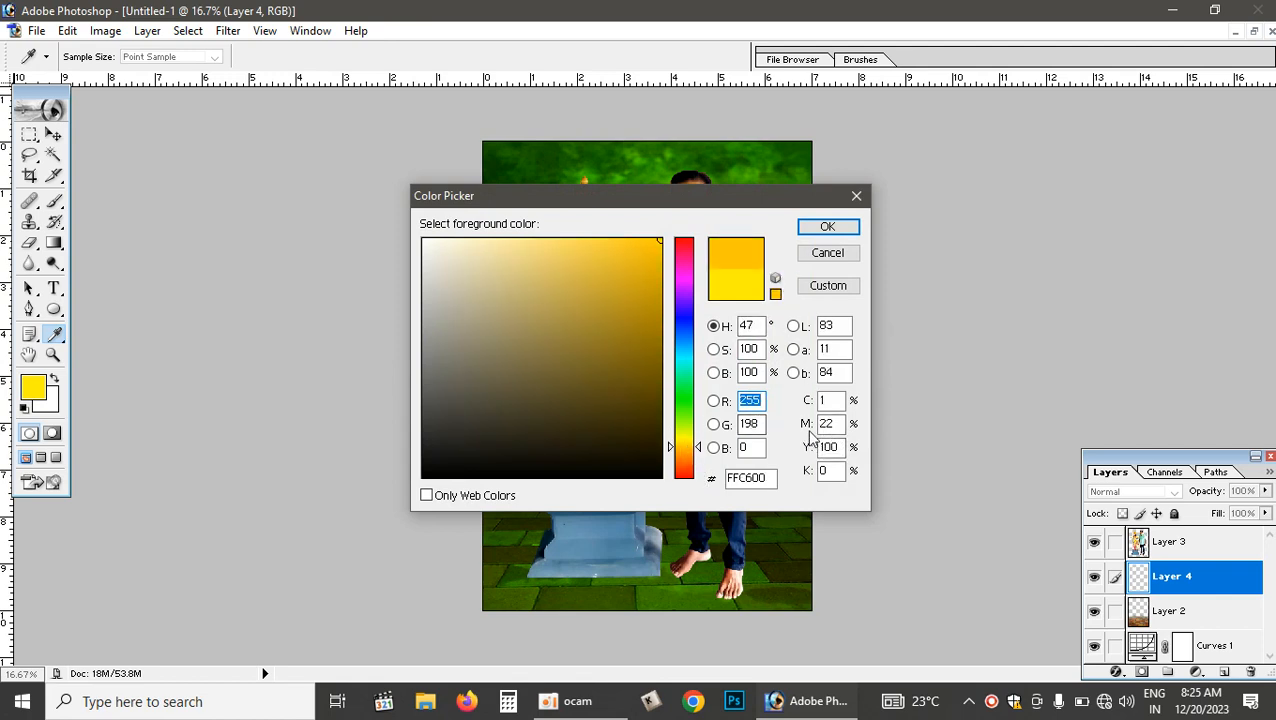
double_click(828, 400)
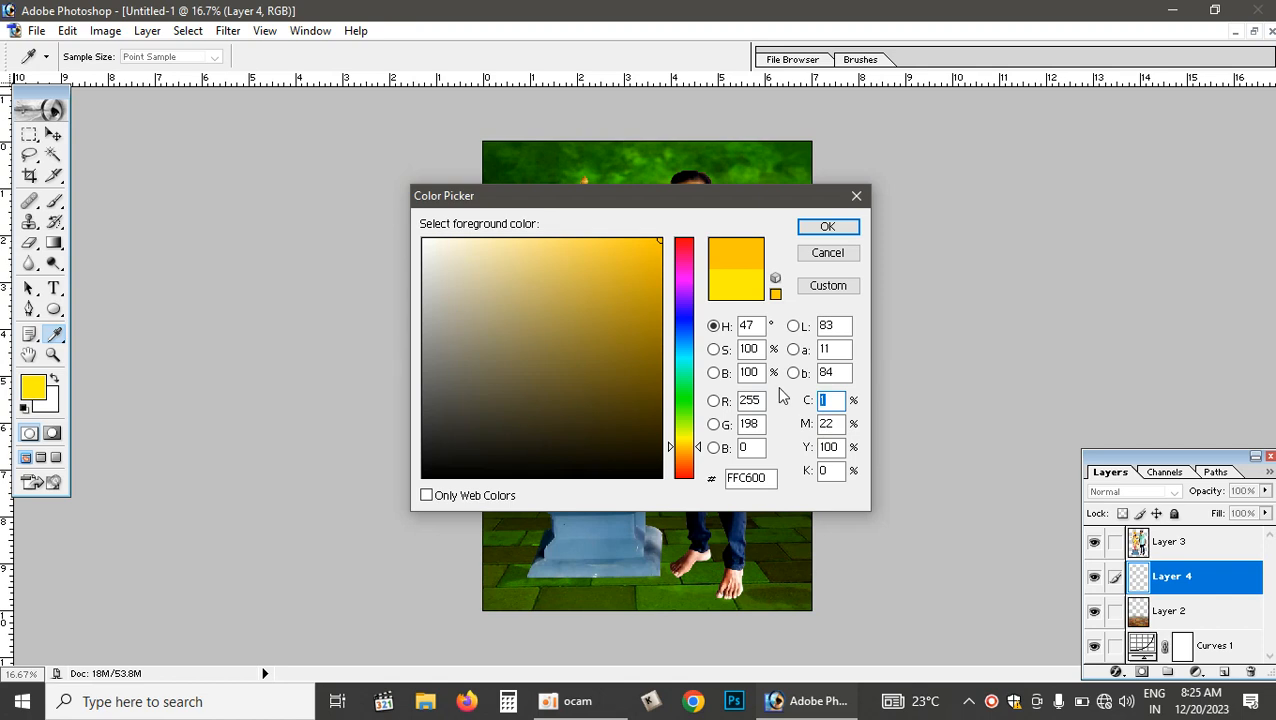
text(0)
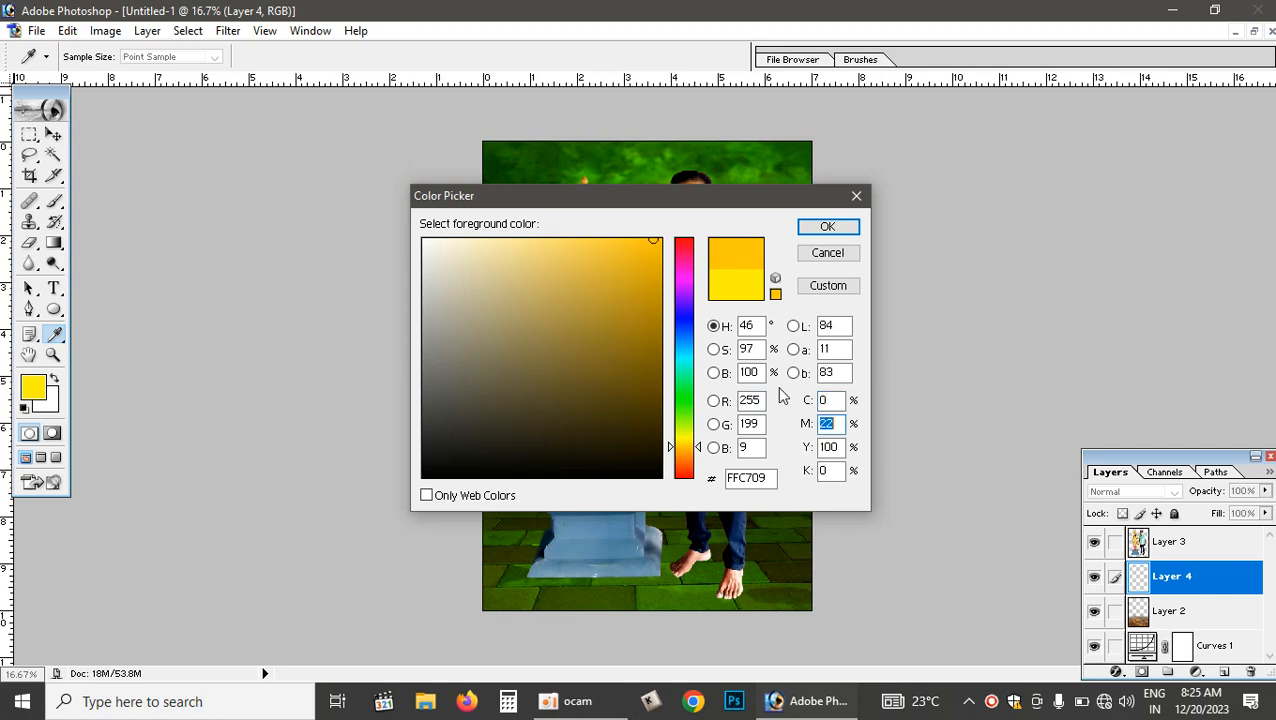
text(11)
key(BackSpace)
key(BackSpace)
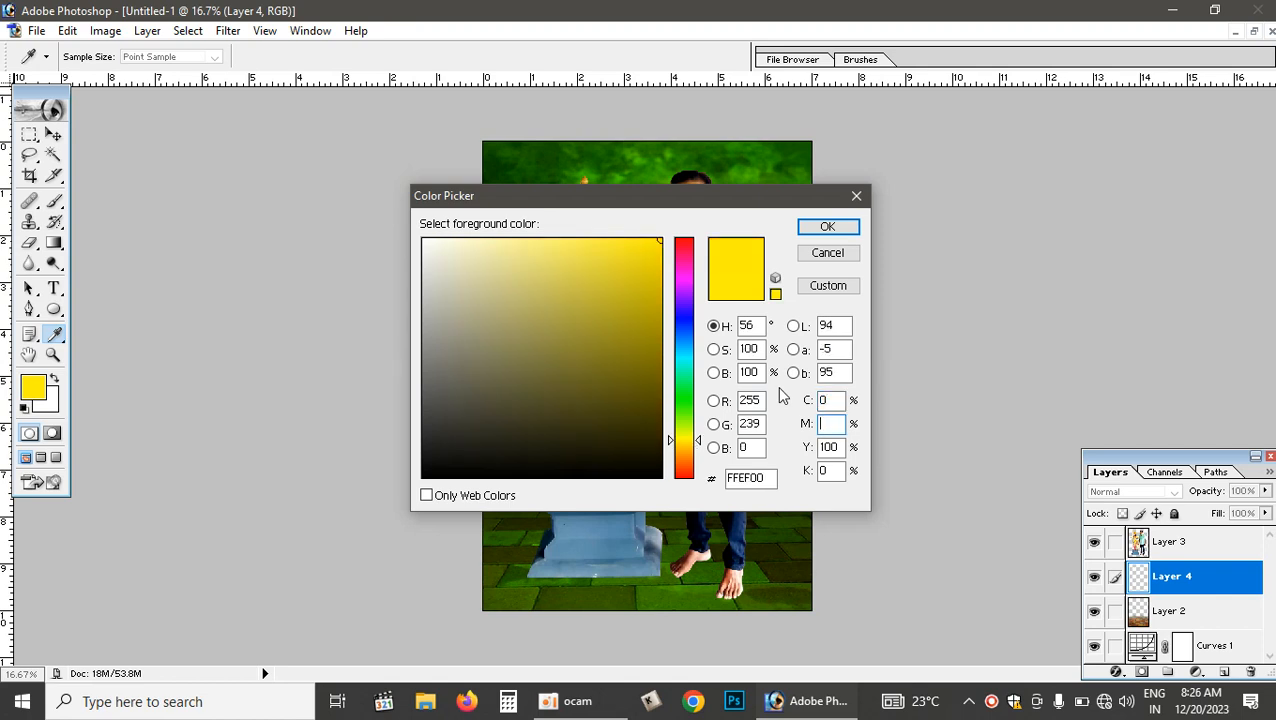
text(22)
key(Tab)
text(100)
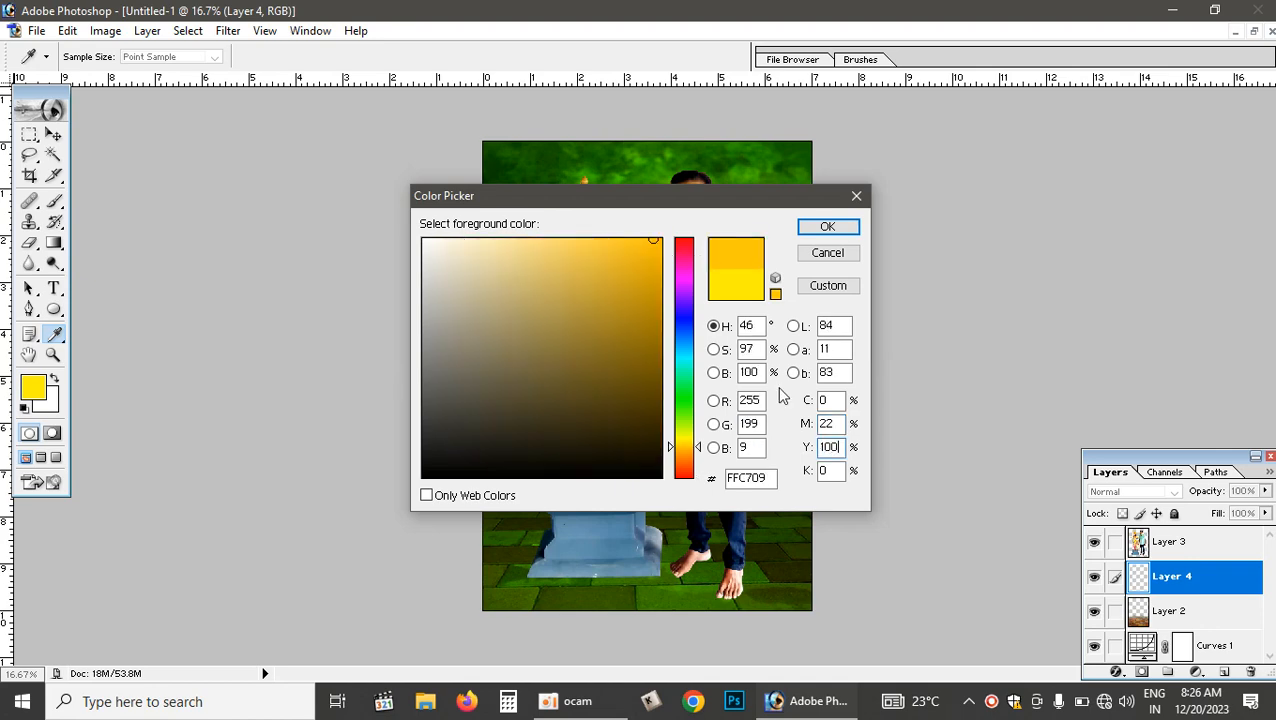
key(Return)
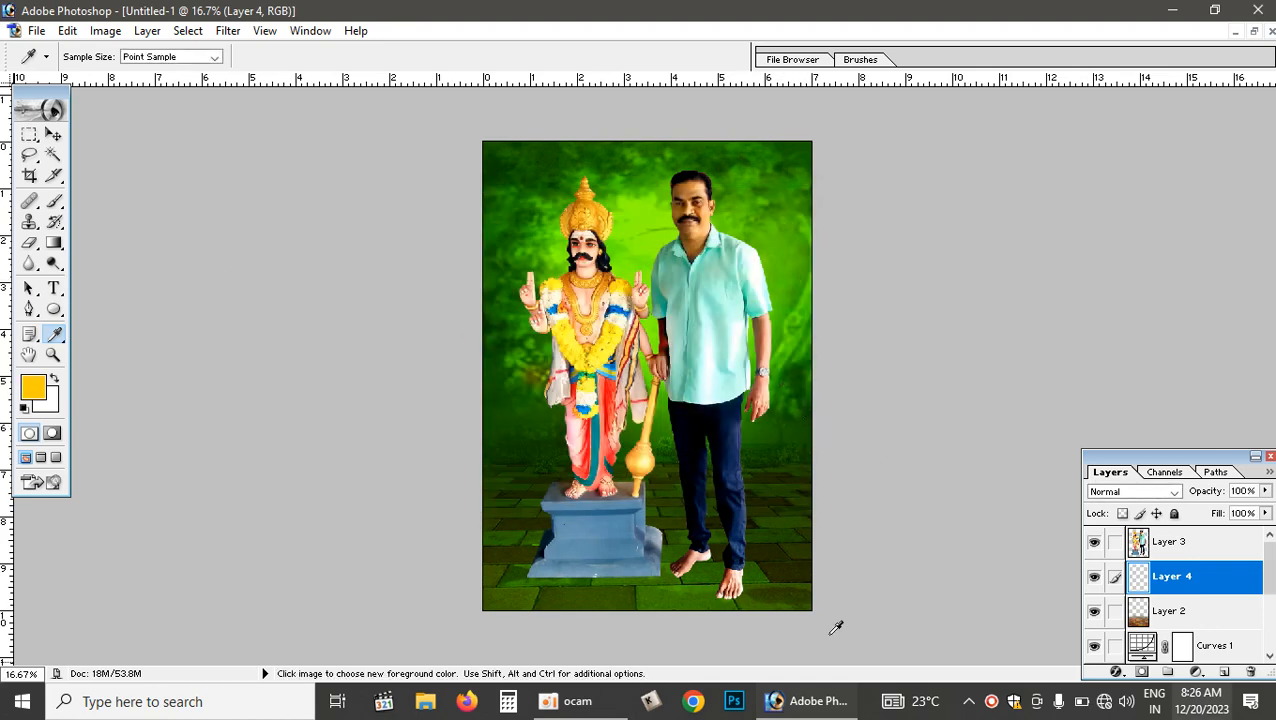
Paint a soft golden glow behind the two figures on Layer 4 with the Brush tool at size 1700.
click(54, 201)
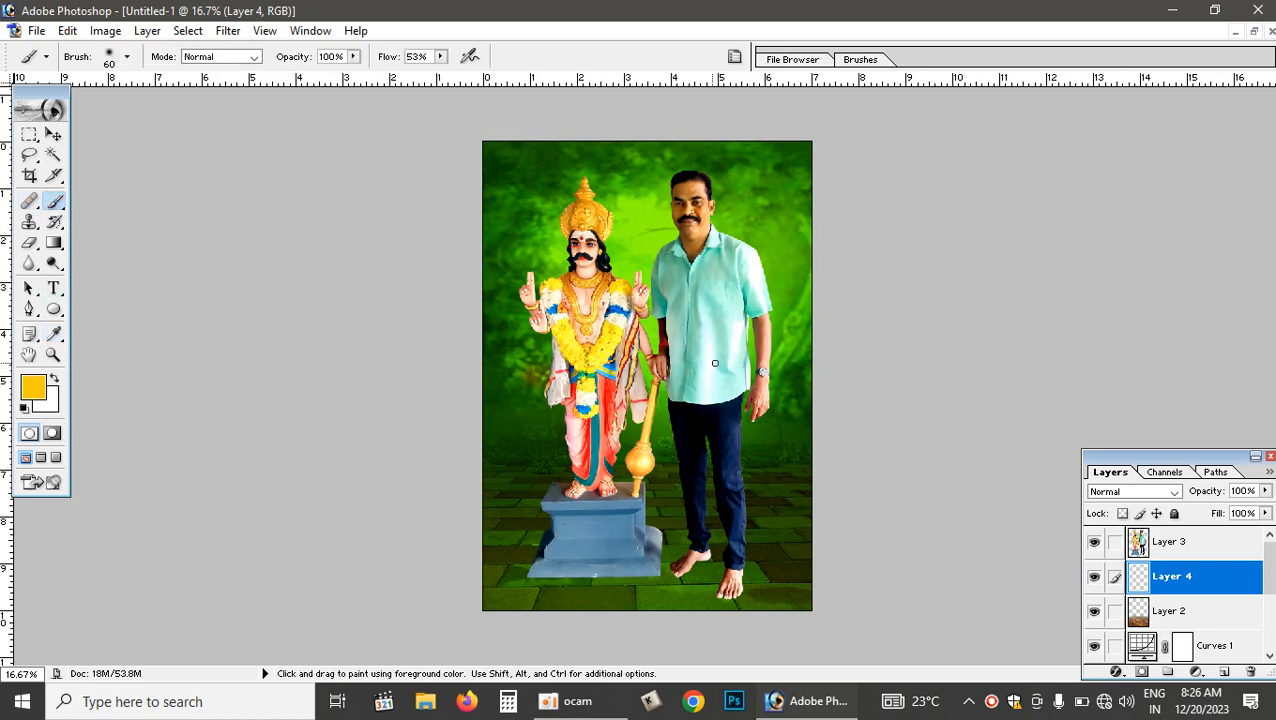
key(bracketright)
key(bracketright)
key(bracketright)
key(bracketright)
key(bracketright)
key(bracketright)
key(bracketright)
key(bracketright)
key(bracketright)
key(bracketright)
key(bracketright)
key(bracketright)
key(bracketright)
key(bracketright)
key(bracketright)
key(bracketright)
key(bracketright)
key(bracketright)
key(bracketright)
key(bracketright)
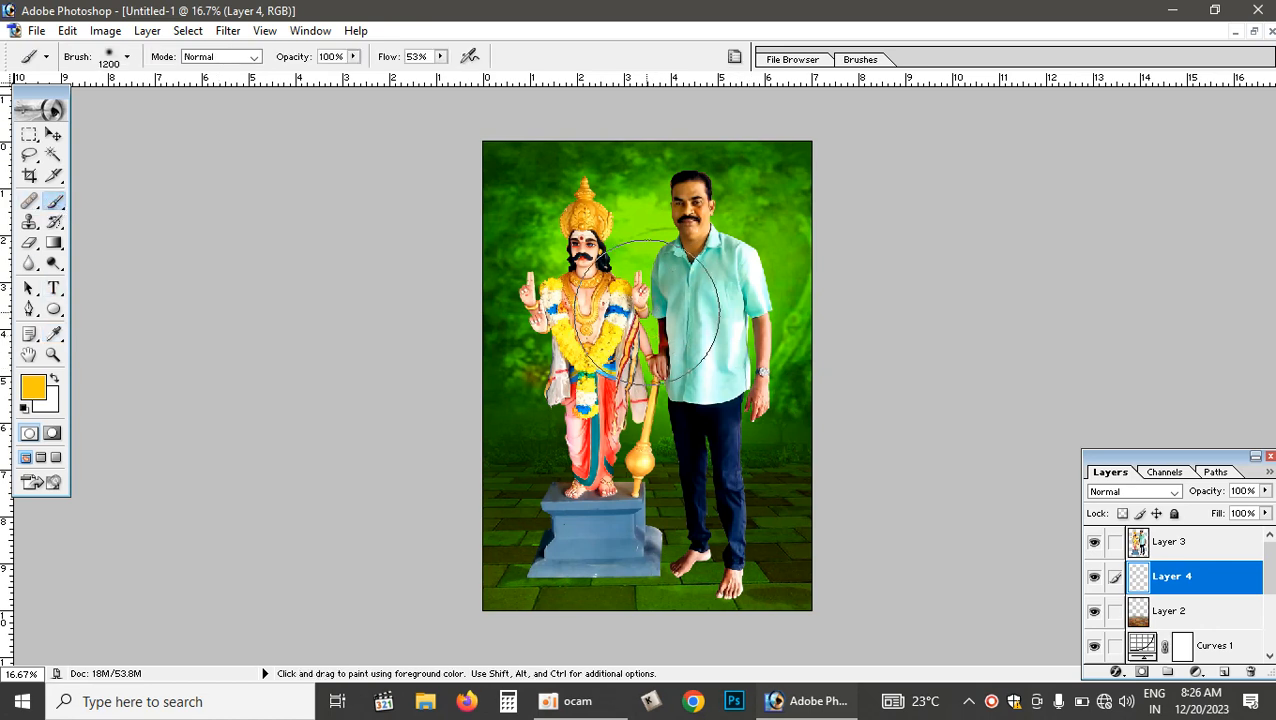
key(bracketright)
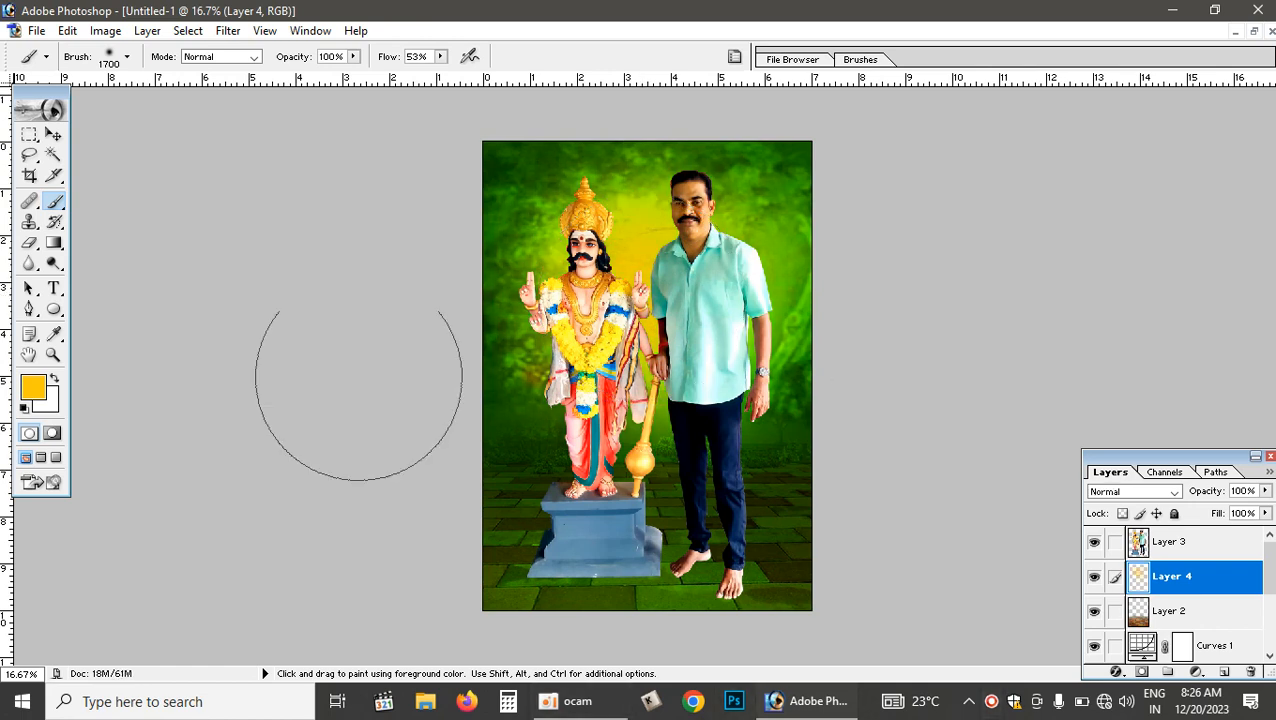
Create another new layer above the golden glow and set the foreground colour to bright yellow F6FF00.
click(1224, 671)
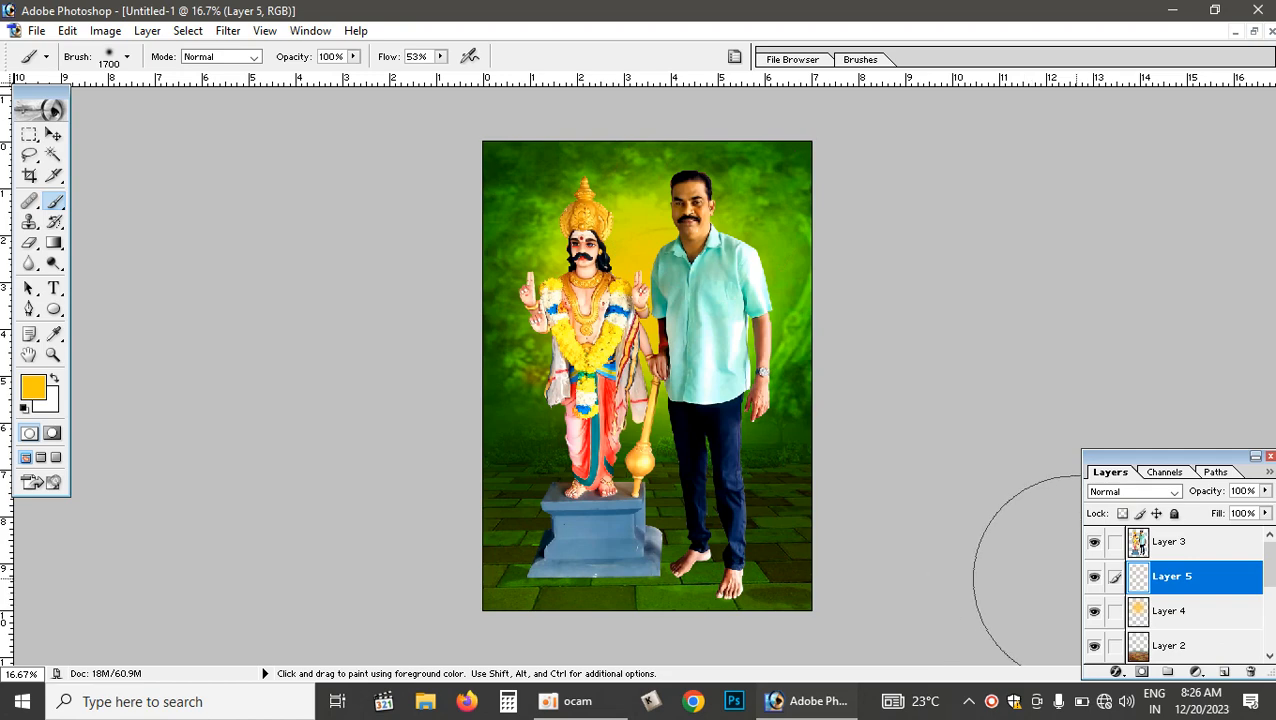
click(54, 334)
click(33, 387)
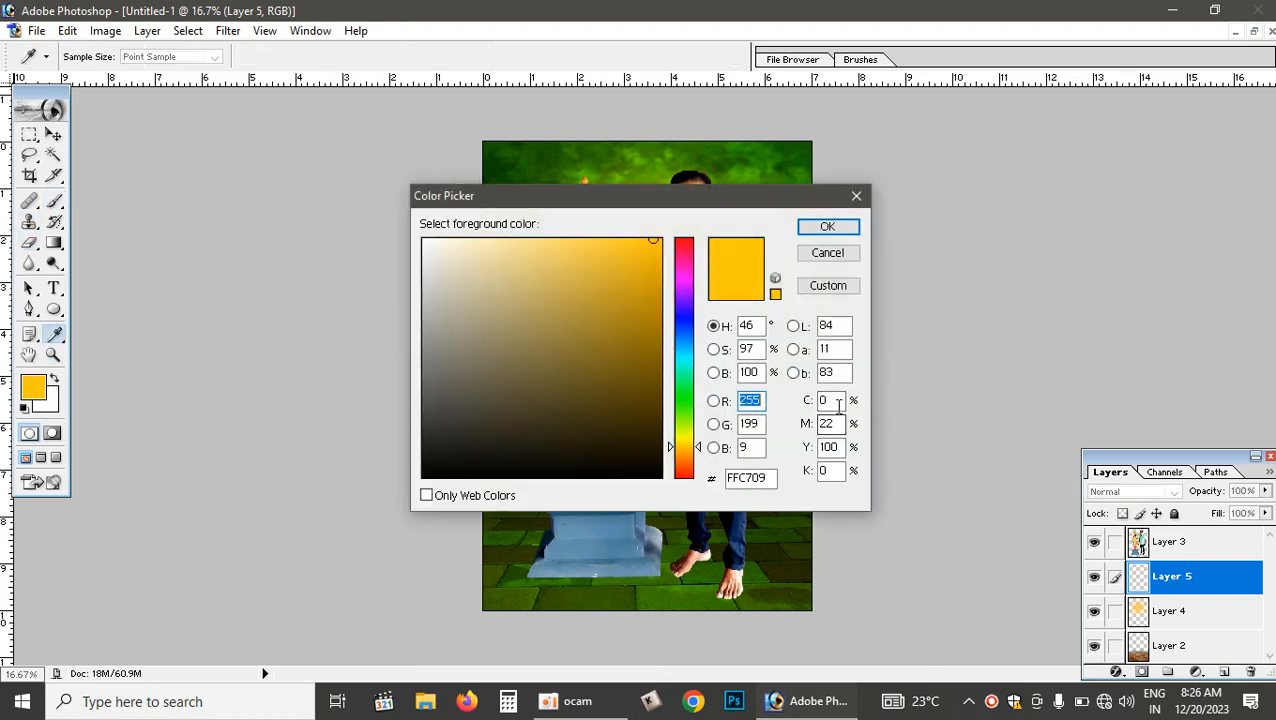
click(826, 400)
key(Tab)
text(0)
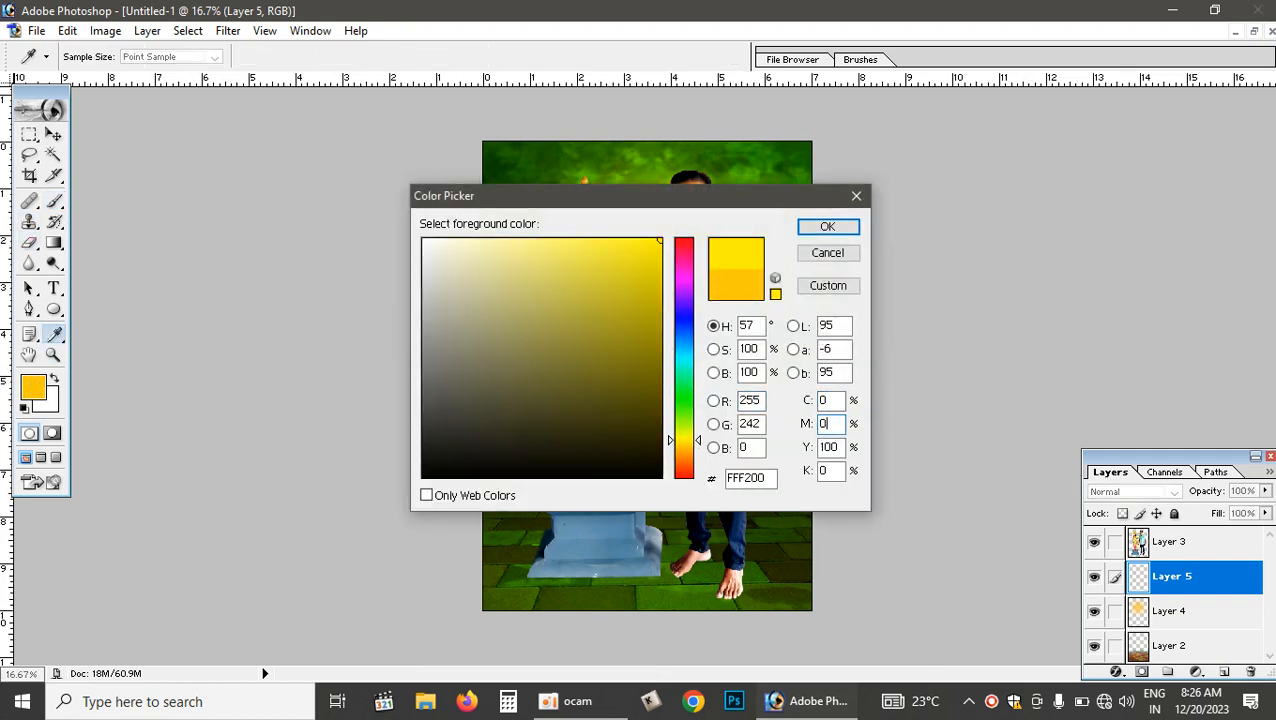
key(Tab)
text(0)
key(BackSpace)
text(100)
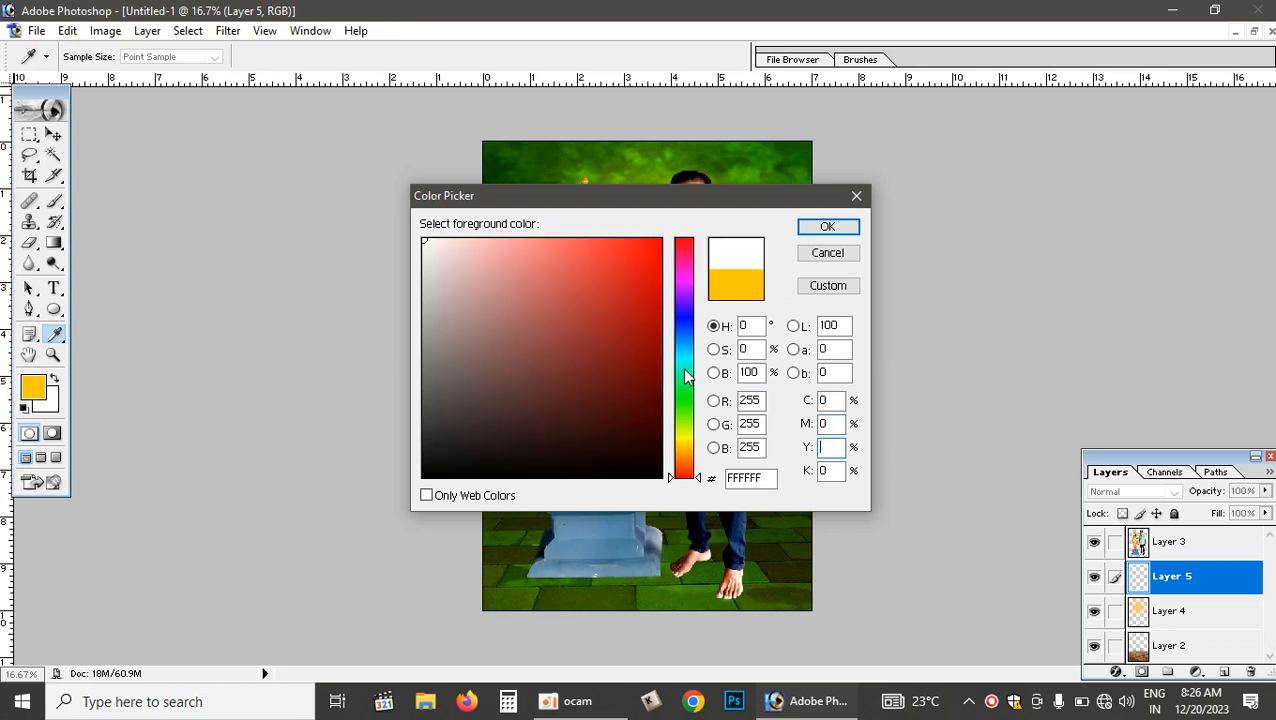
drag(682, 442, 681, 437)
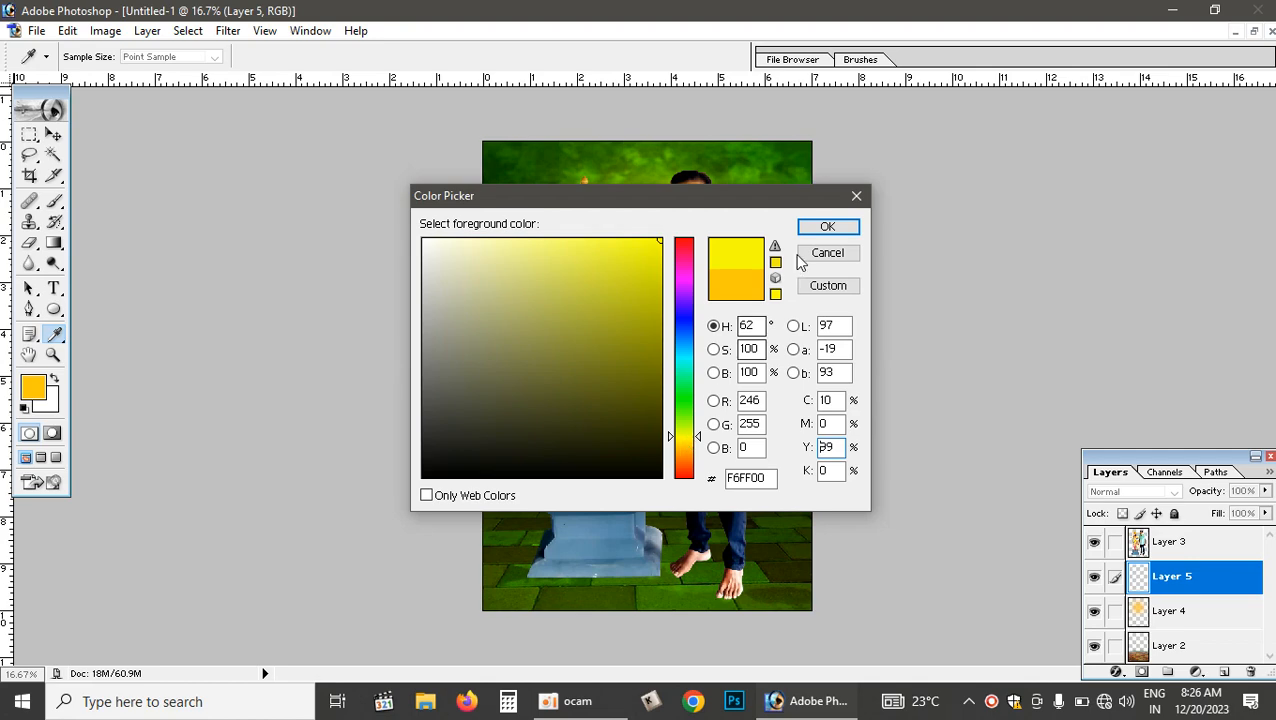
click(826, 226)
Paint a smaller bright yellow glow behind the figures on Layer 5 with the Brush tool at size 900.
key(b)
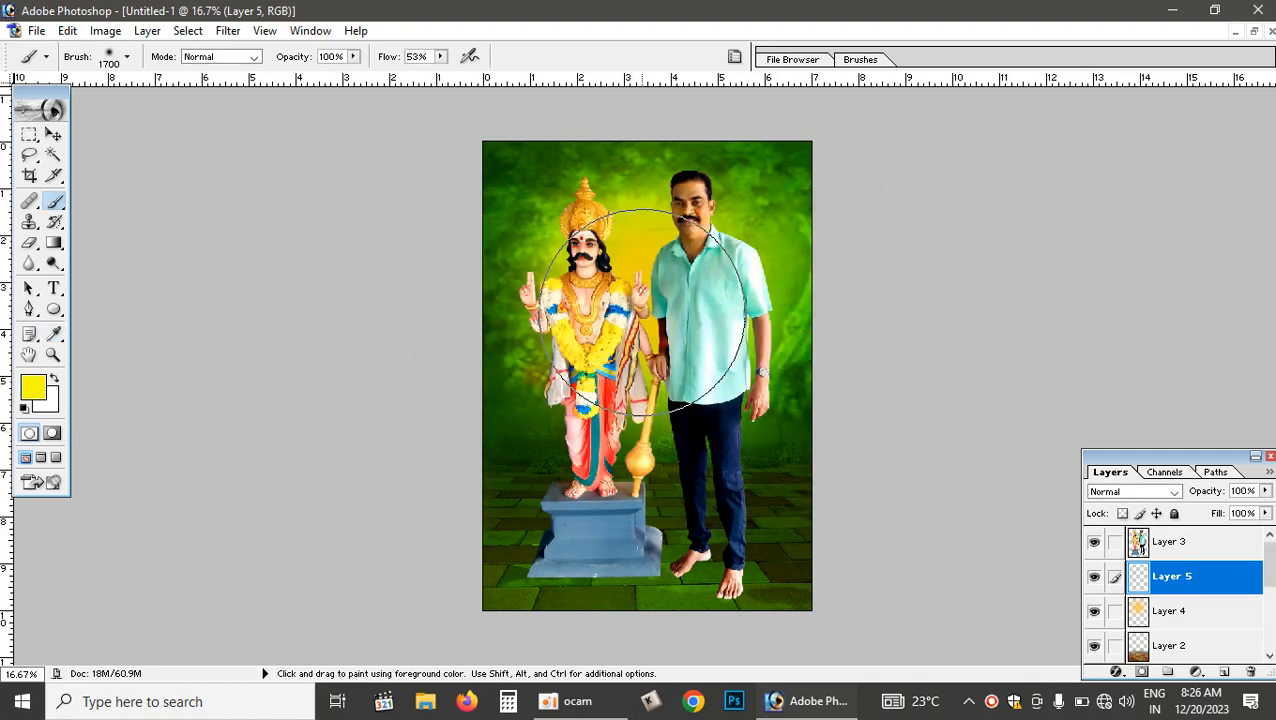
key(bracketleft)
key(bracketleft)
key(bracketleft)
key(bracketleft)
key(bracketleft)
key(bracketleft)
key(bracketleft)
key(bracketleft)
key(bracketleft)
key(bracketleft)
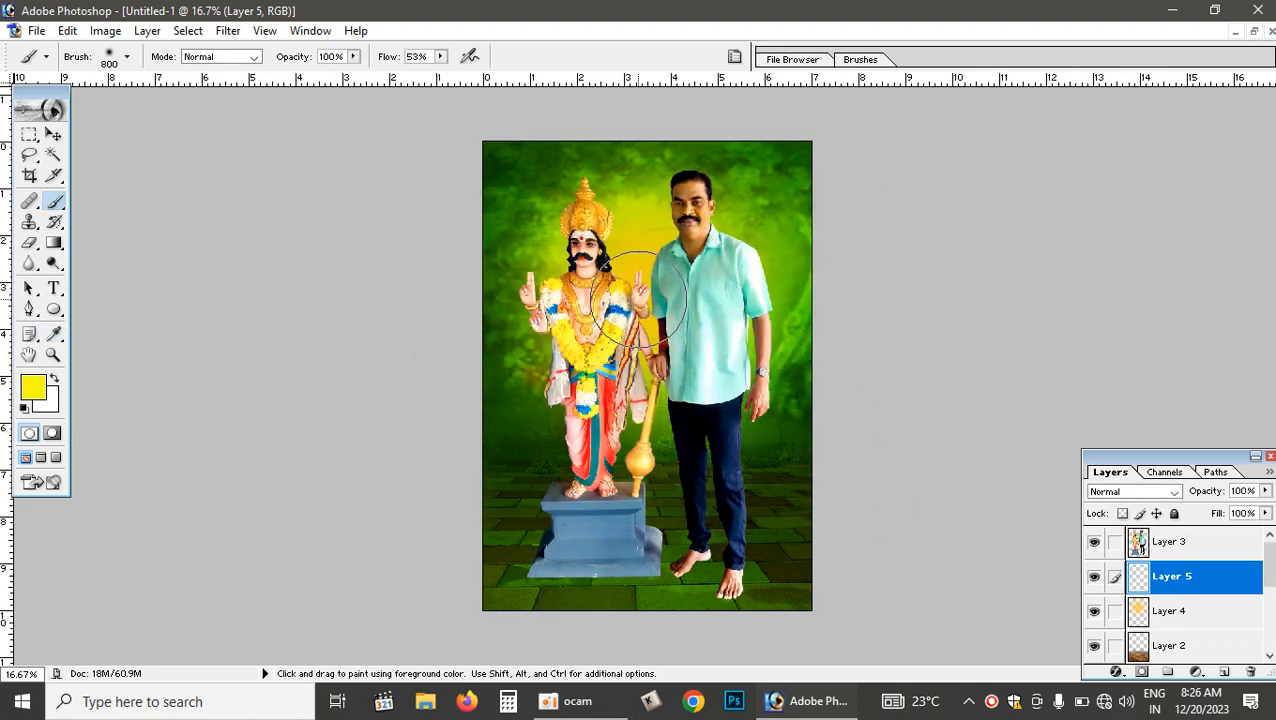
key(bracketright)
key(bracketright)
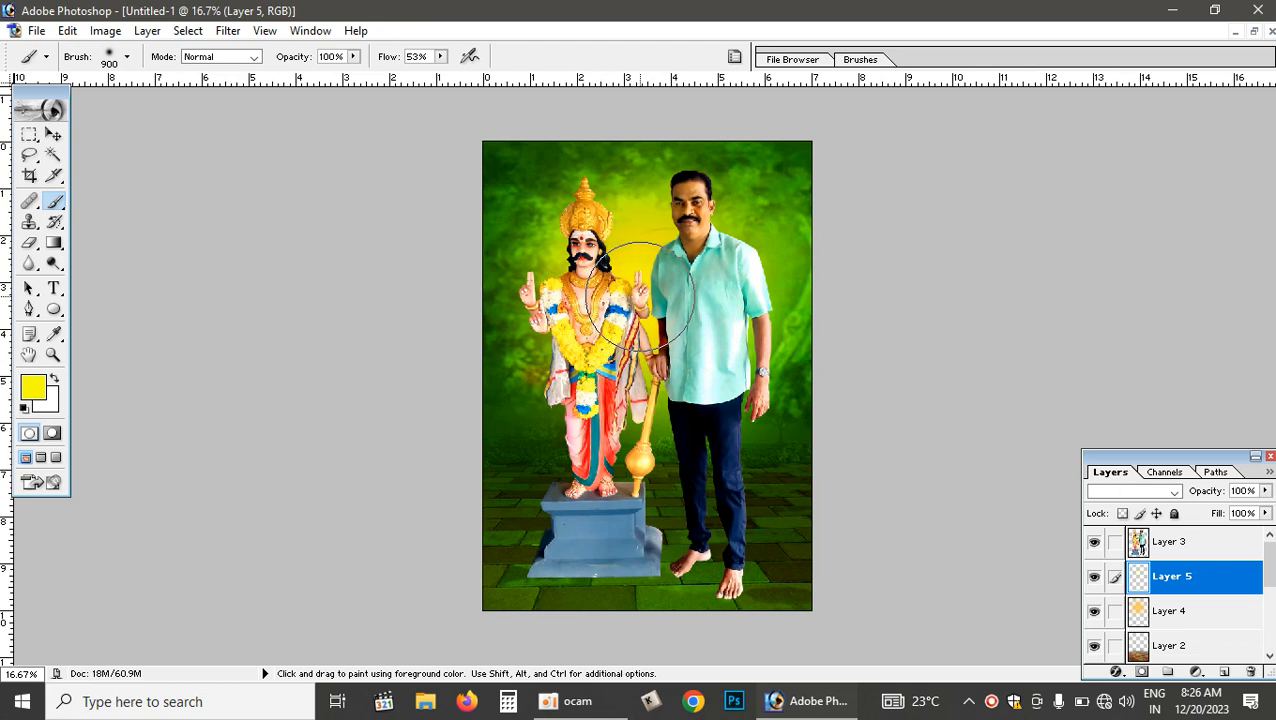
Link the golden glow on Layer 4 to Layer 5, merge them into one layer and switch to the Move tool.
click(1116, 612)
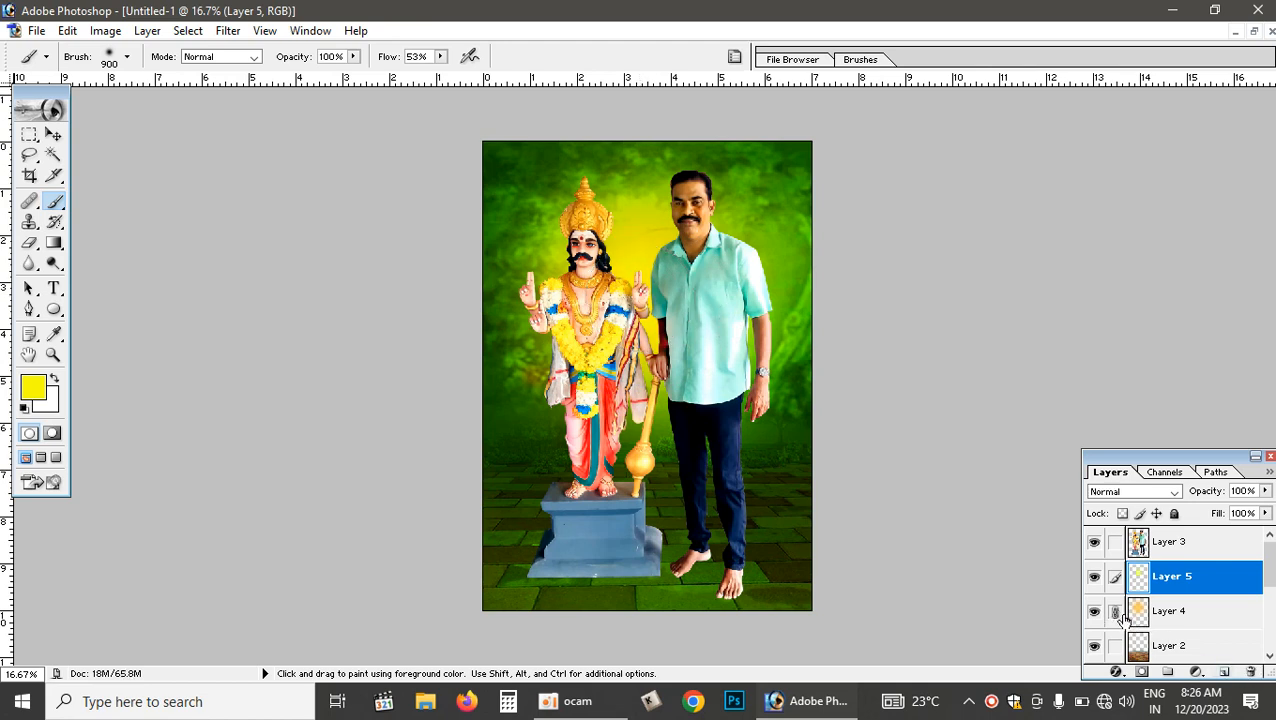
key(ctrl+e)
key(v)
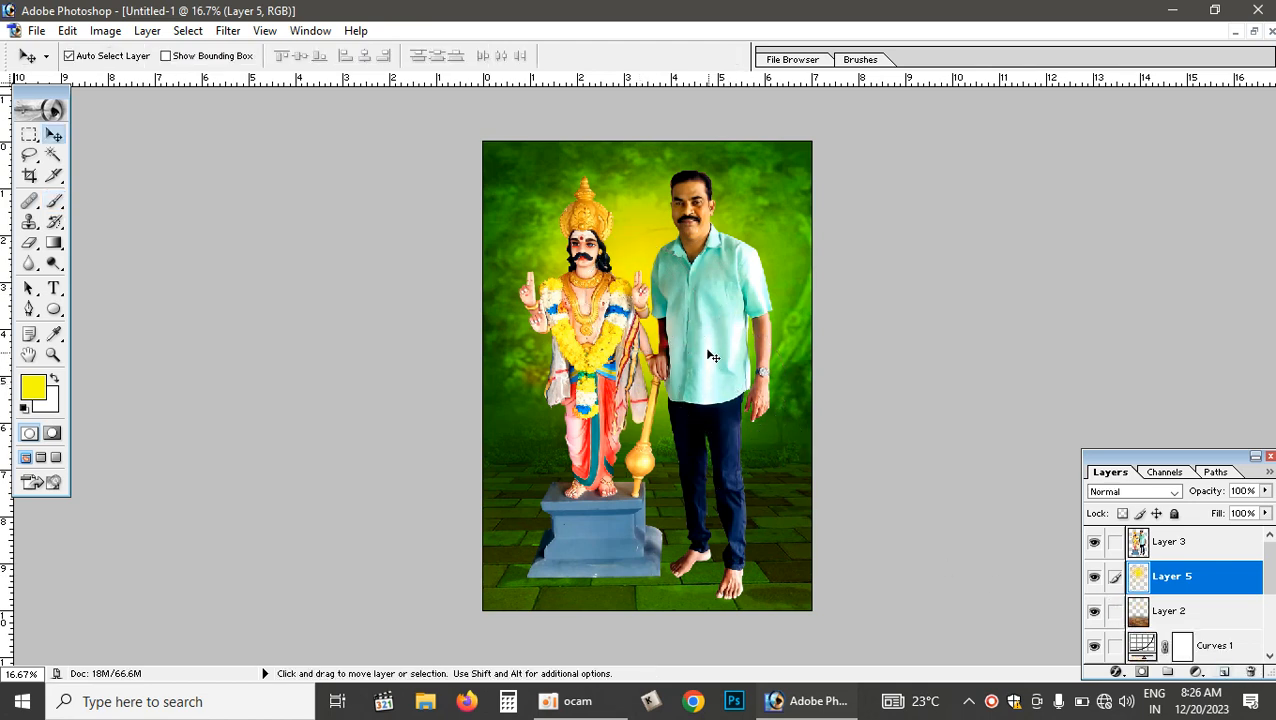
Enlarge the merged yellow glow on Layer 5 slightly with Free Transform, apply it and return to the Move tool.
key(ctrl+t)
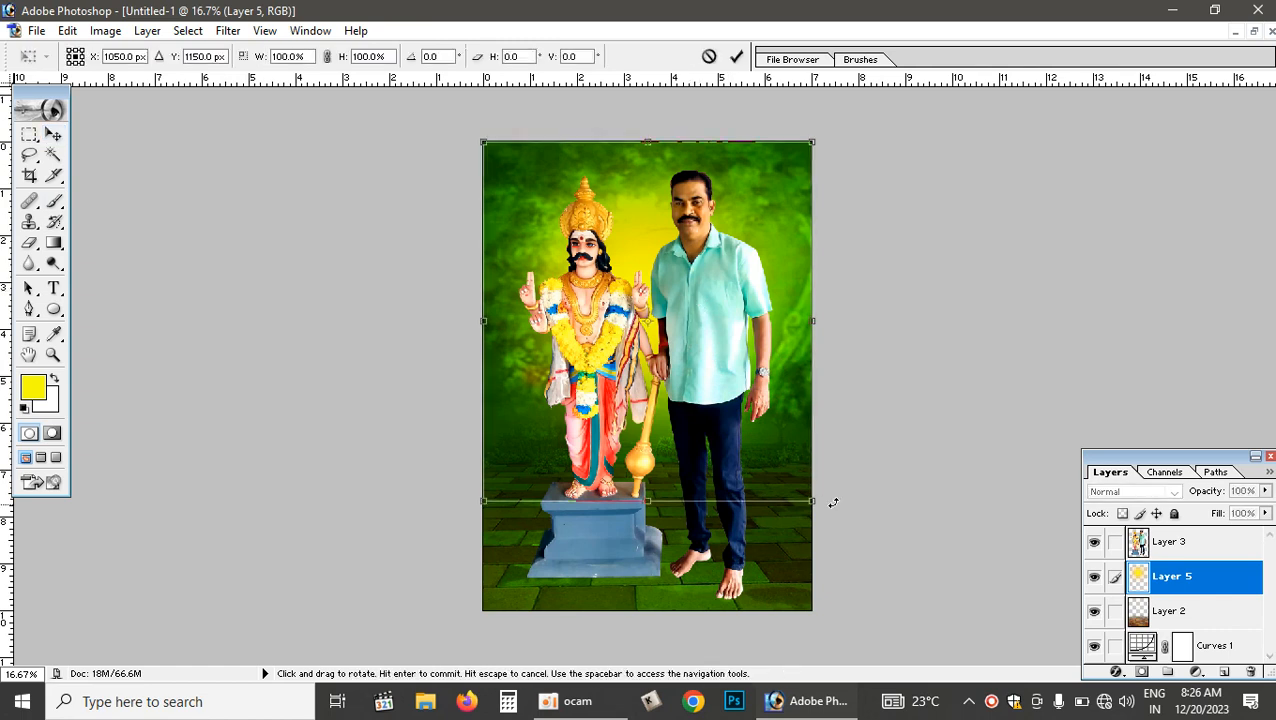
drag(817, 499, 827, 508)
key(Return)
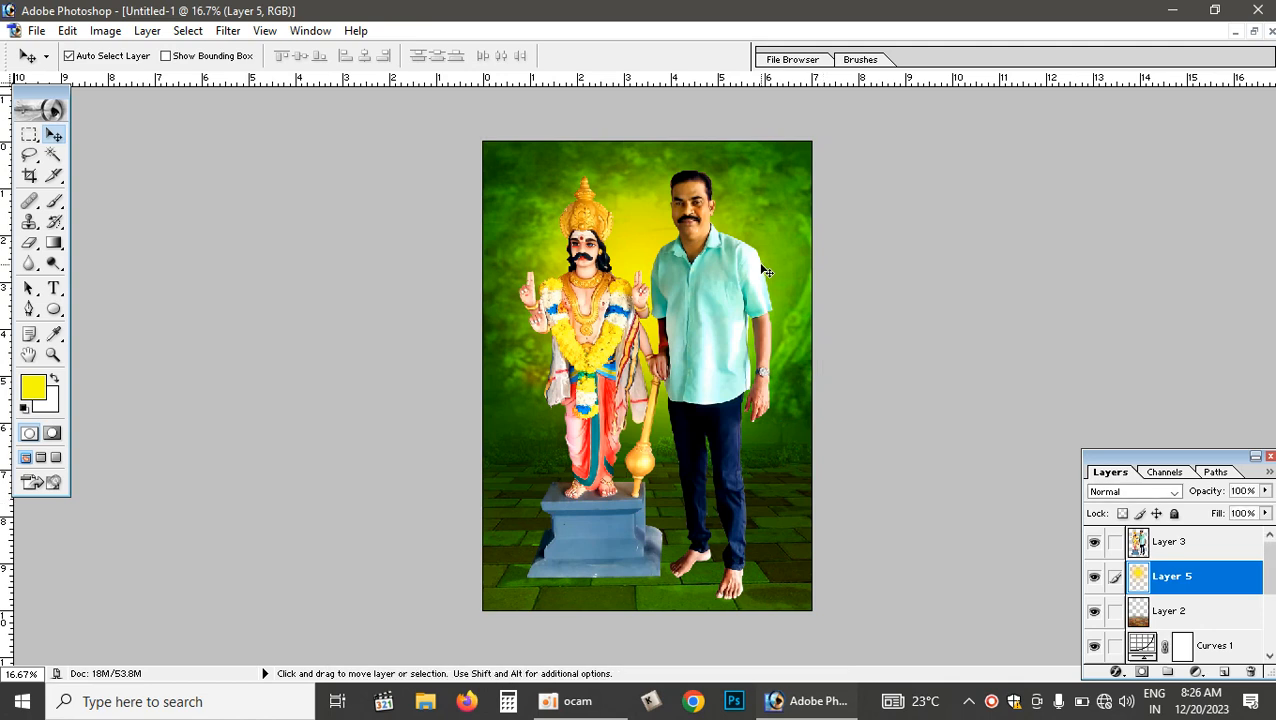
key(e)
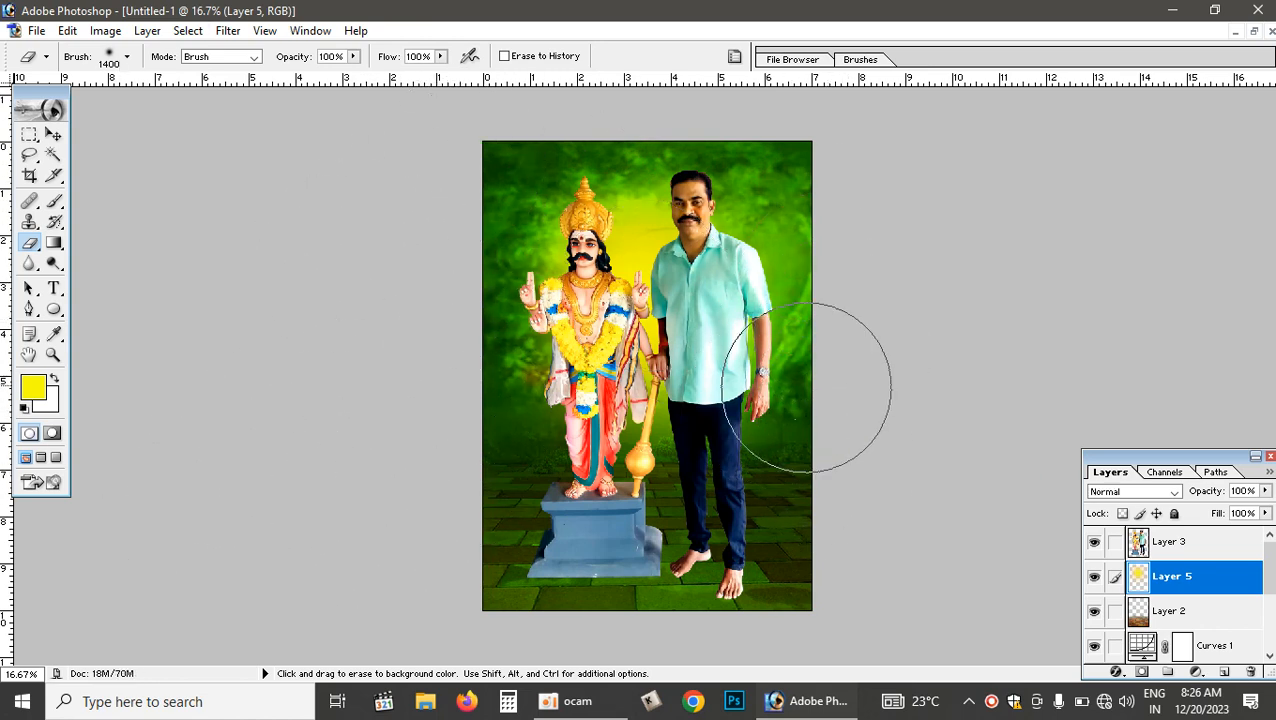
click(53, 134)
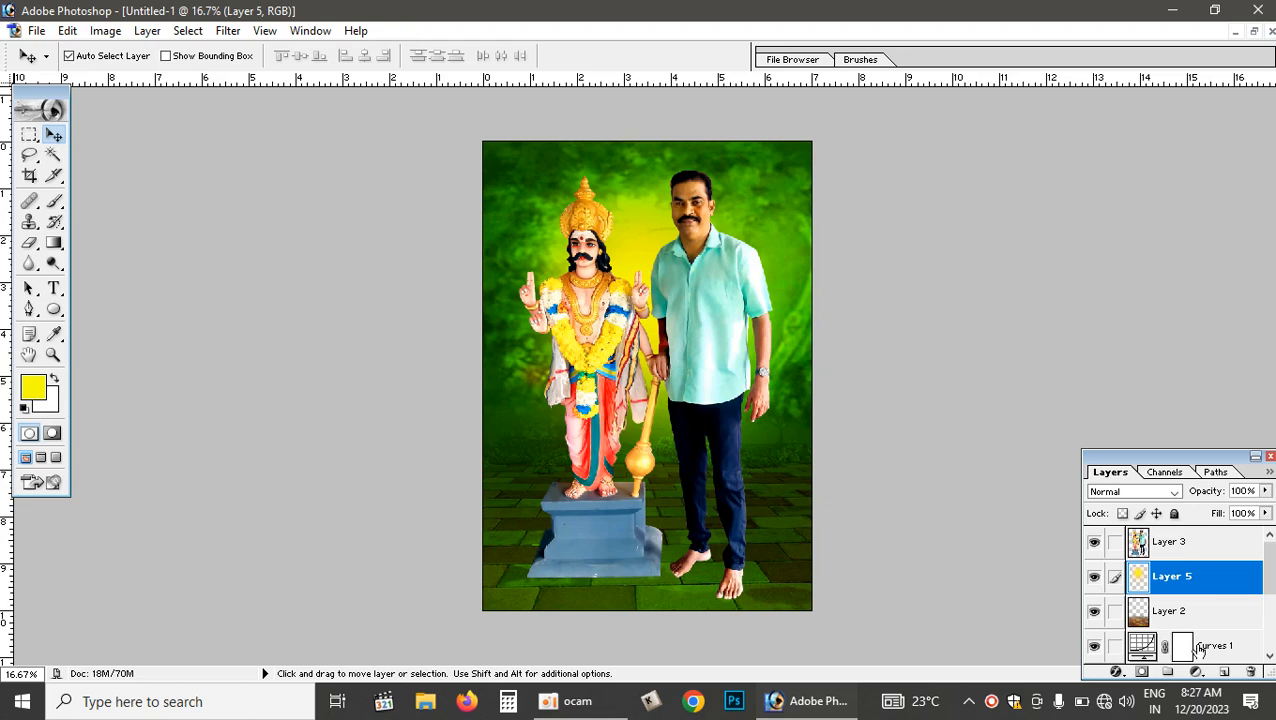
Compare the composition with the reference banner, select the floor on Layer 2 and move it directly above the glow, below Layer 3.
click(1253, 32)
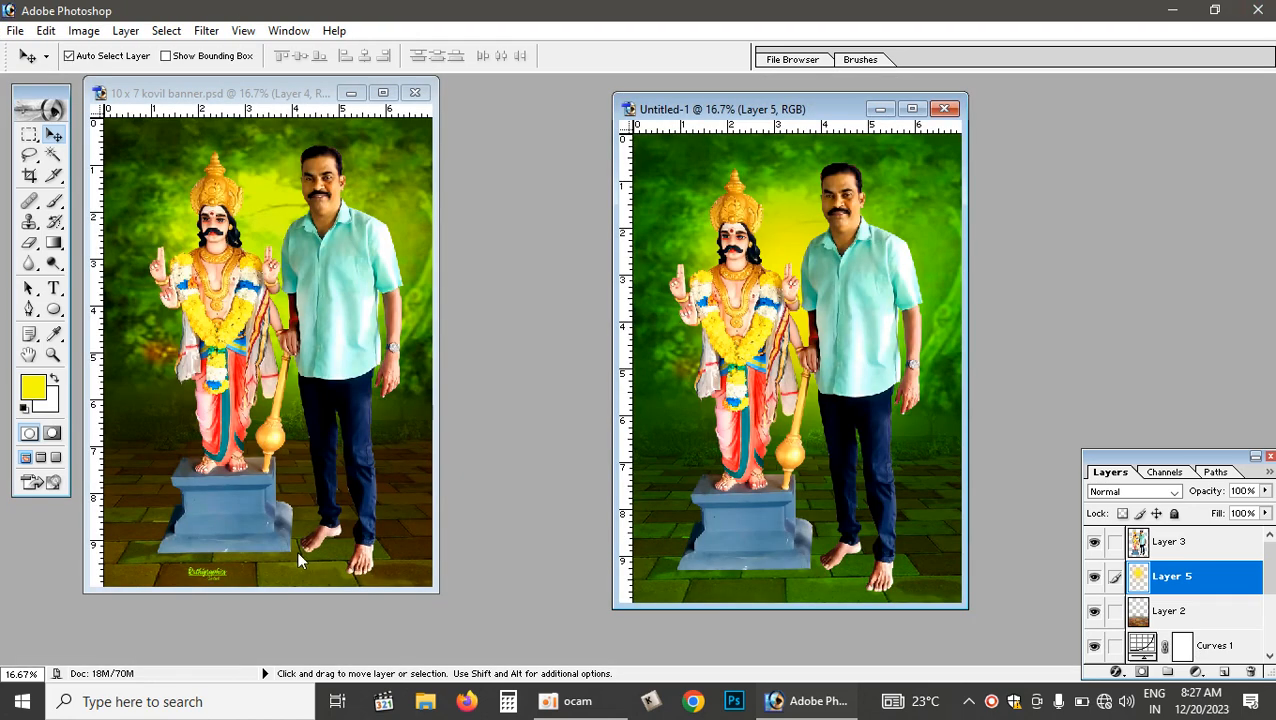
click(927, 531)
click(911, 108)
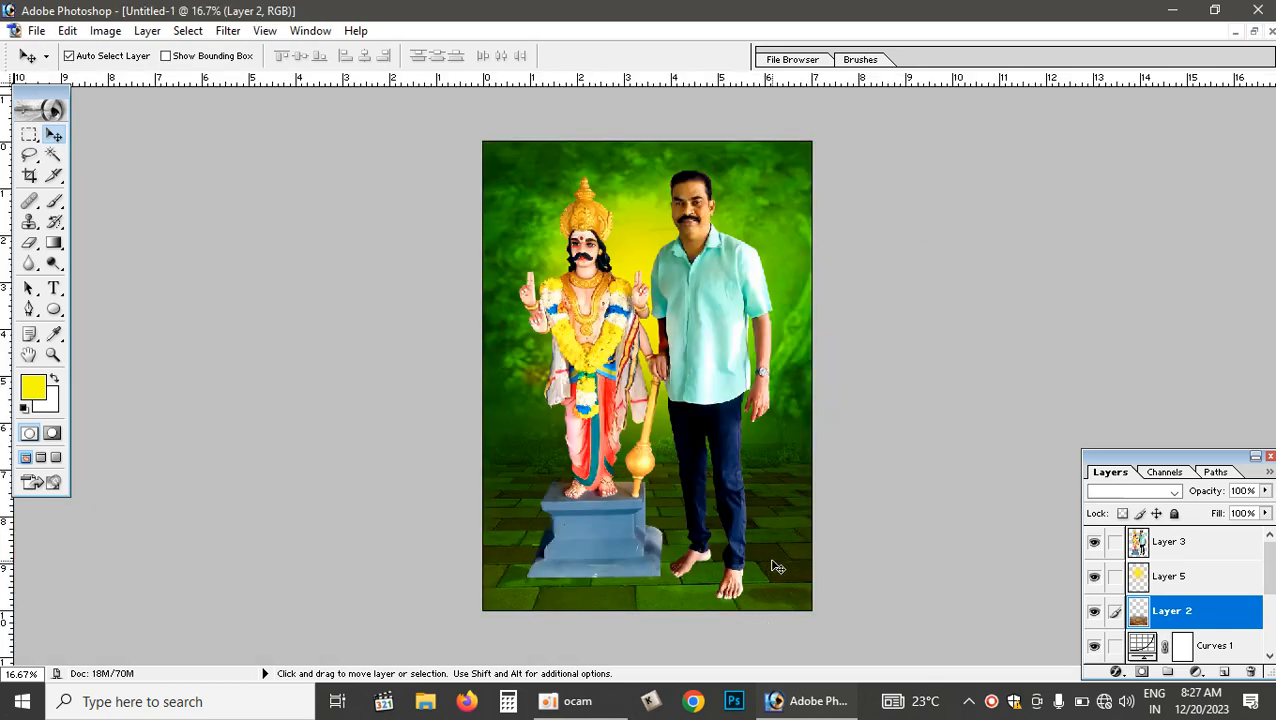
key(ctrl+bracketright)
key(ctrl+bracketright)
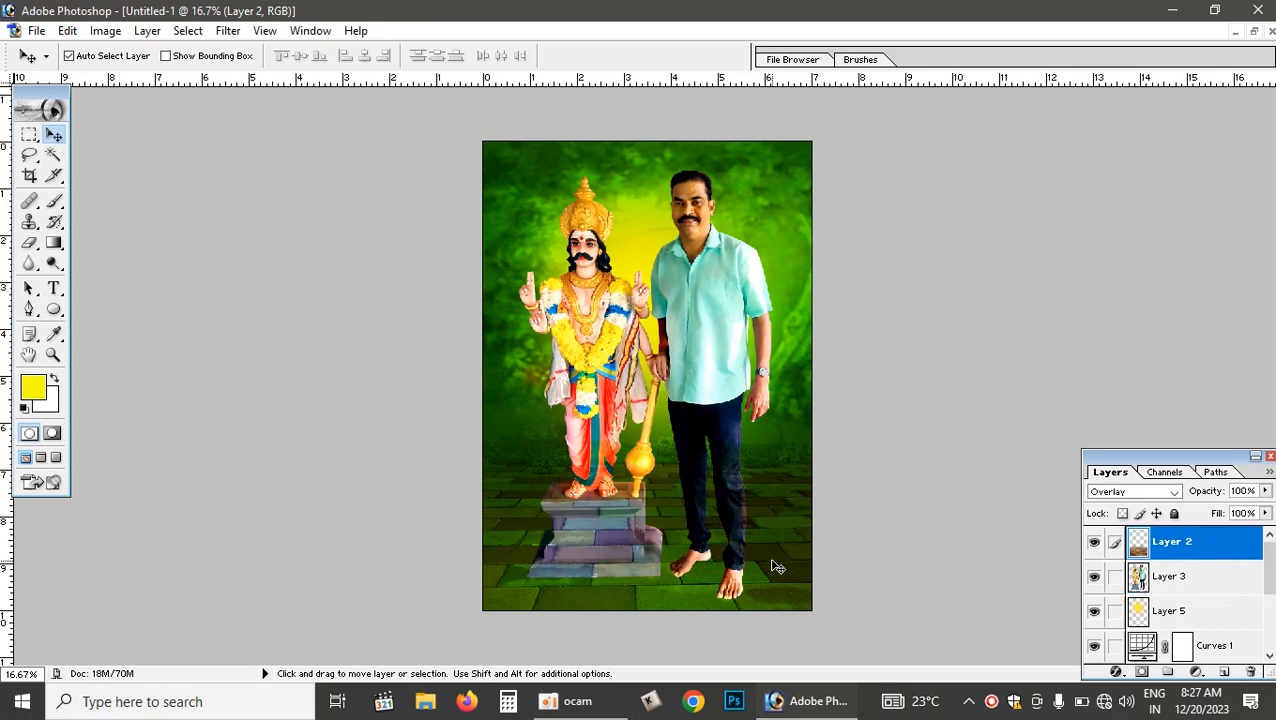
key(ctrl+bracketleft)
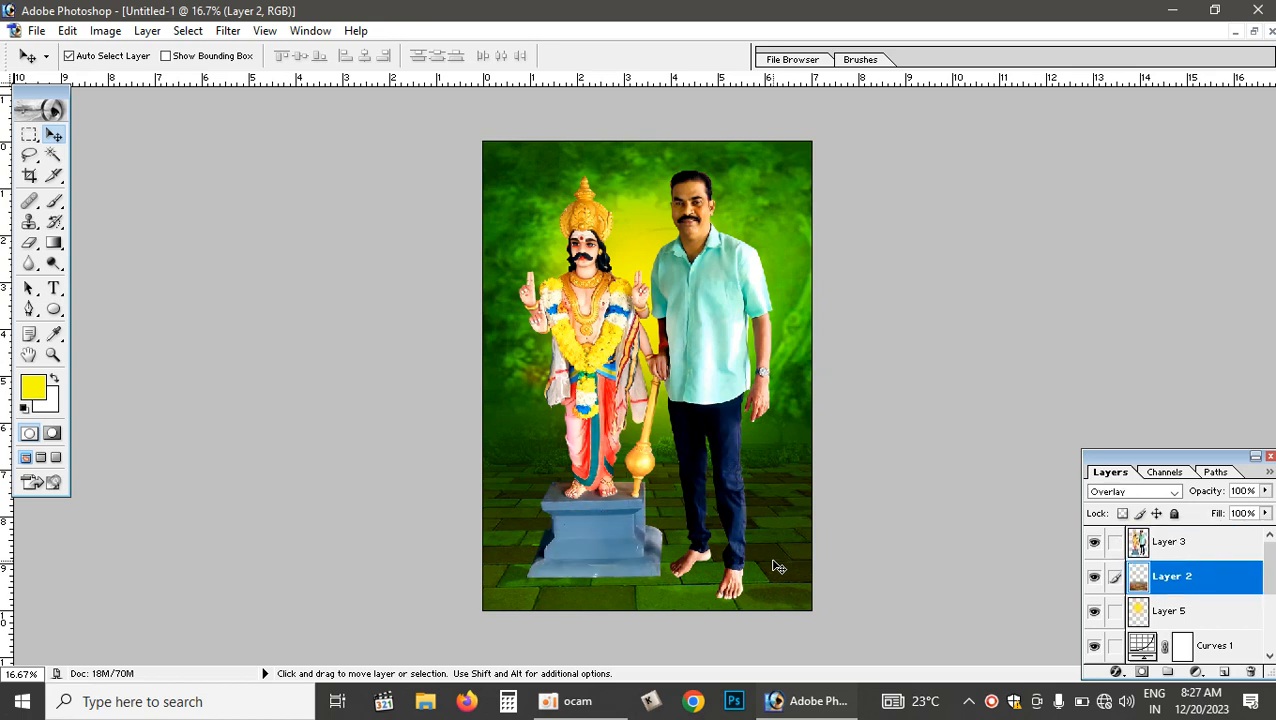
Try the blend modes following Overlay on the floor's Layer 2, including Linear Light and Hue.
click(1122, 491)
click(1122, 491)
key(Down)
key(Down)
key(Down)
key(Down)
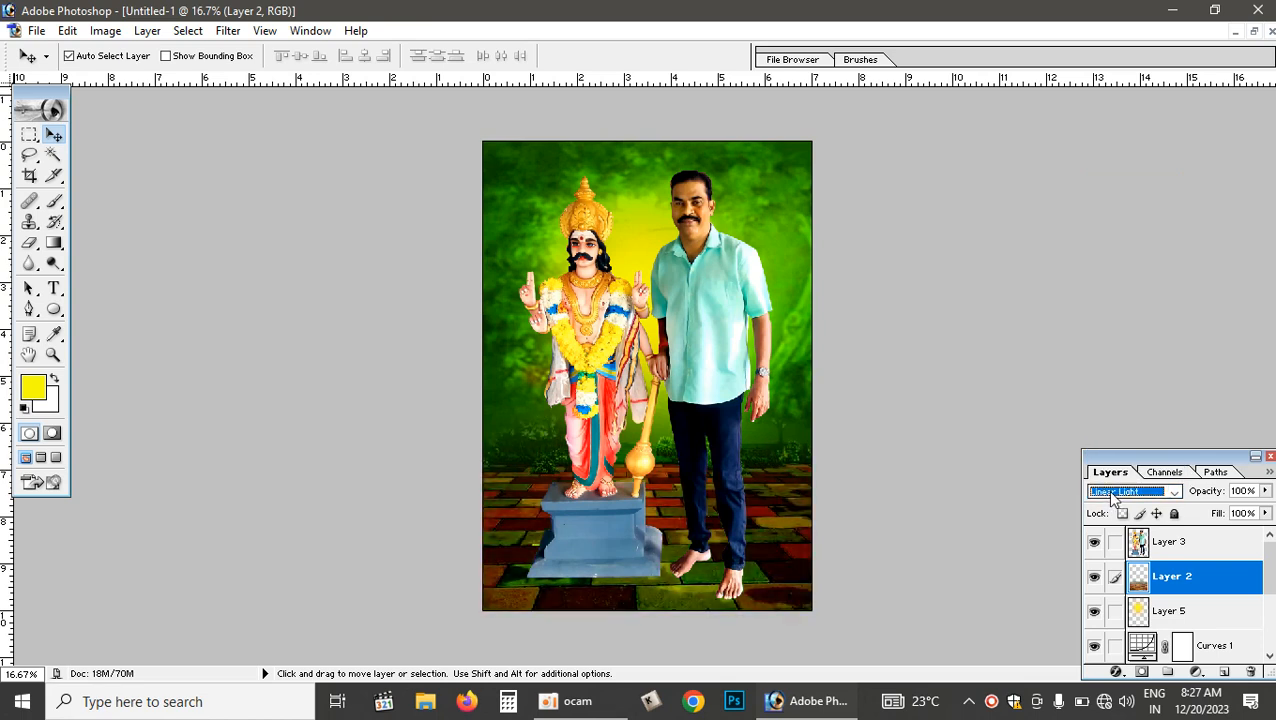
key(Down)
key(Down)
key(Down)
key(Down)
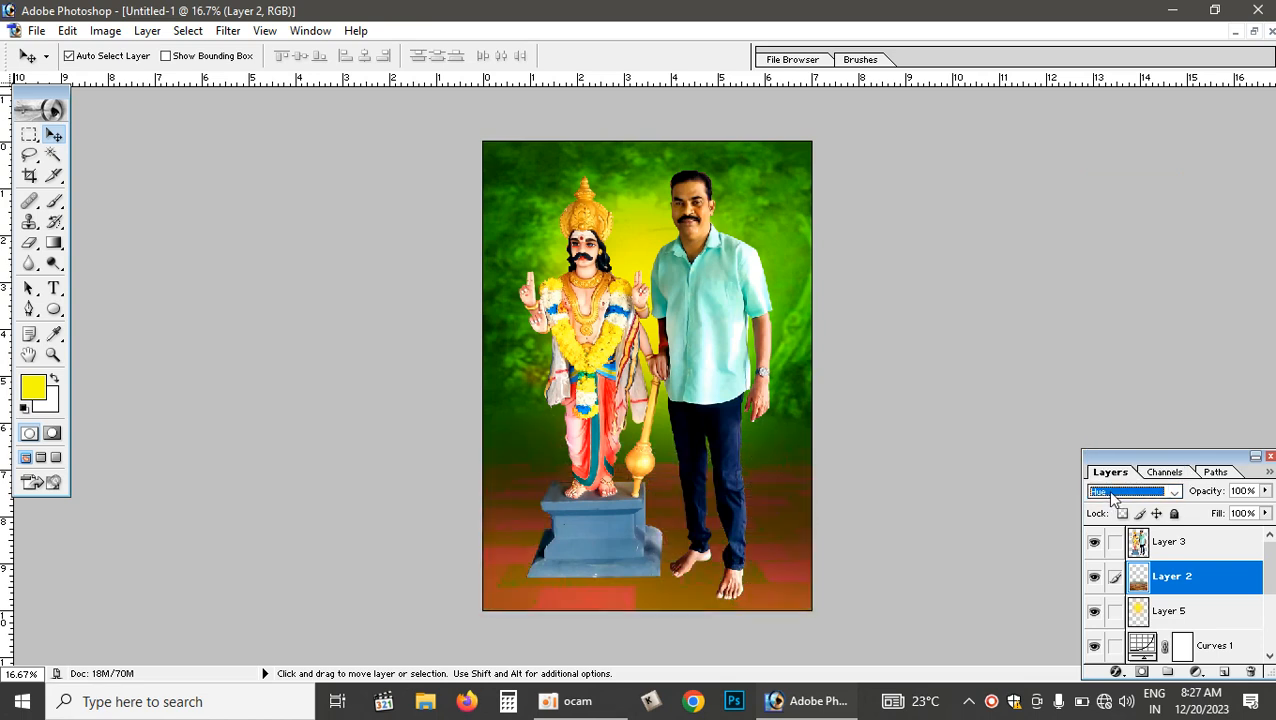
key(Down)
key(Down)
key(Down)
key(Up)
Step the floor layer's blend mode back through the list to Normal.
click(1106, 492)
key(Up)
key(Up)
key(Up)
key(Up)
key(Up)
key(Up)
key(Up)
key(Up)
key(Up)
key(Up)
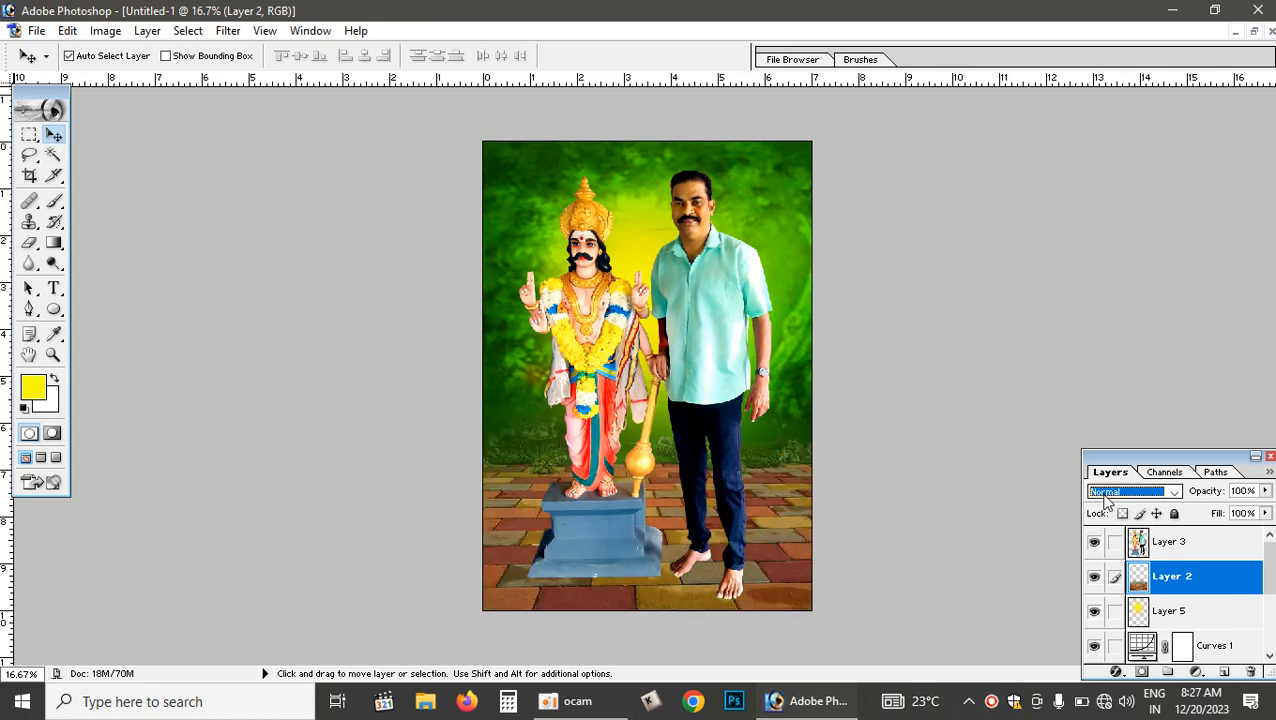
Try Darken, Color Burn and Color Dodge on the floor's Layer 2 and end on the Overlay blend mode.
key(Down)
key(Down)
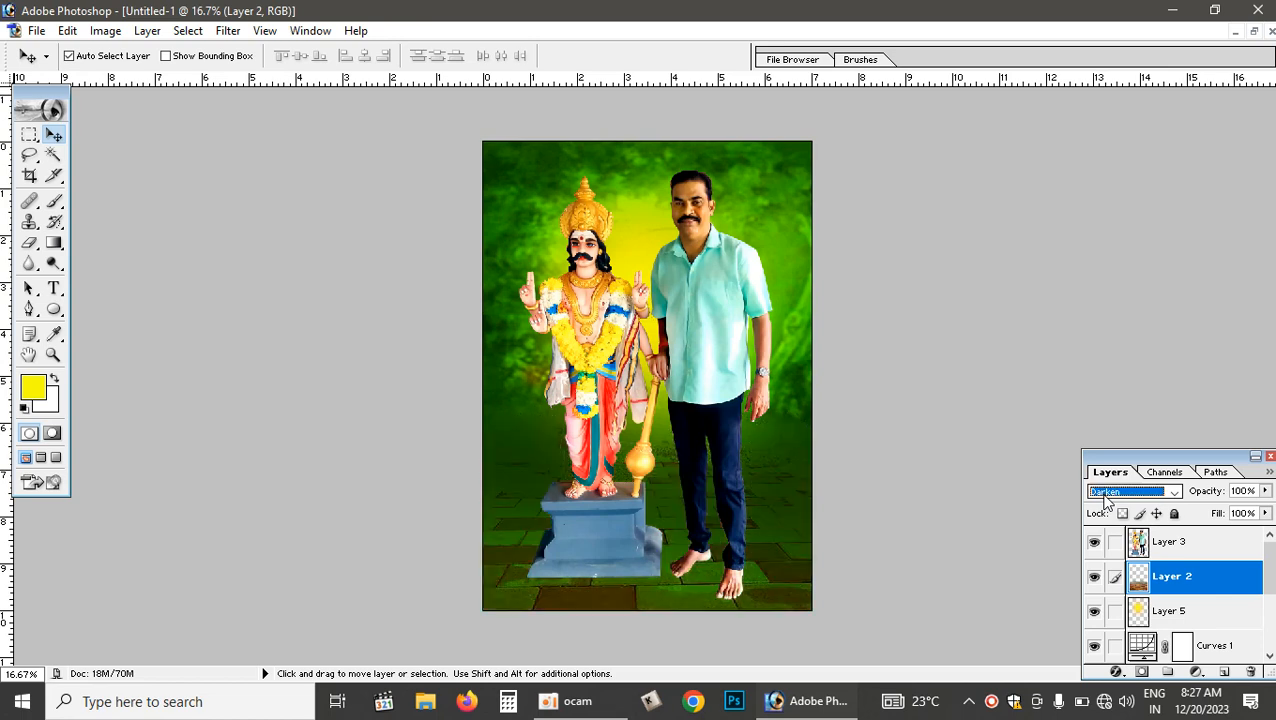
key(Down)
key(Down)
key(Down)
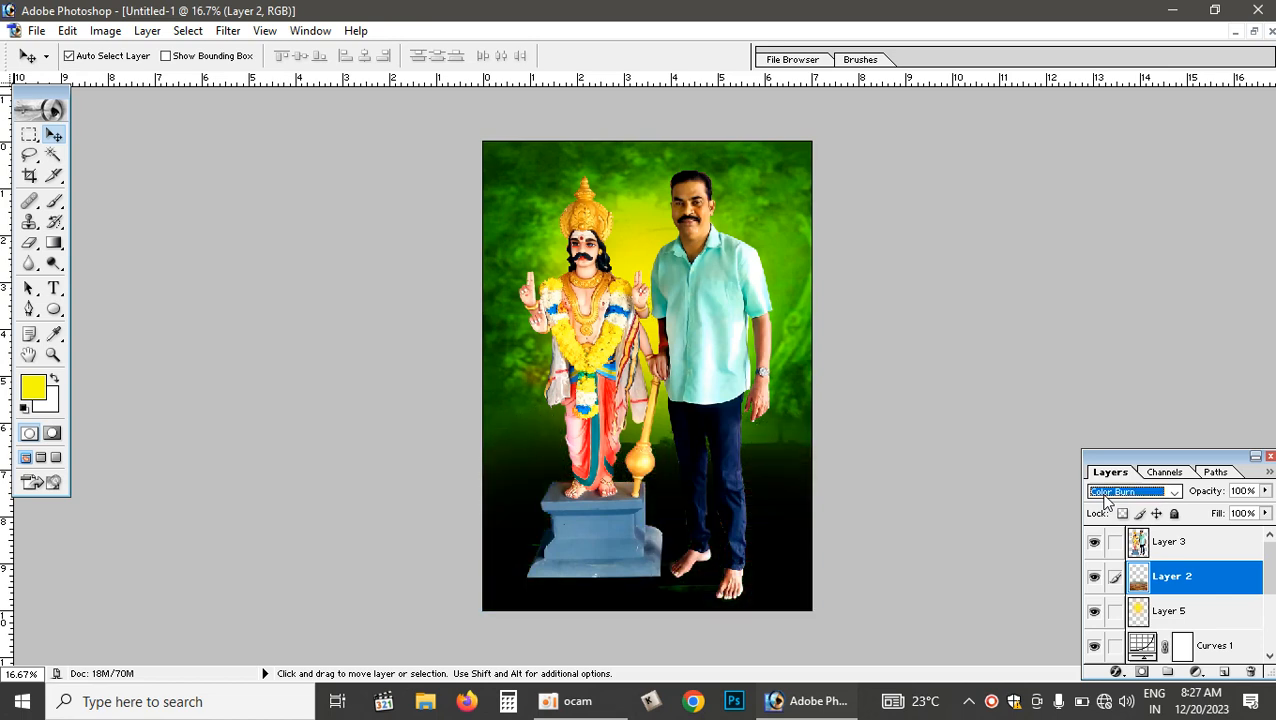
key(Down)
key(Down)
key(Down)
key(Down)
key(Down)
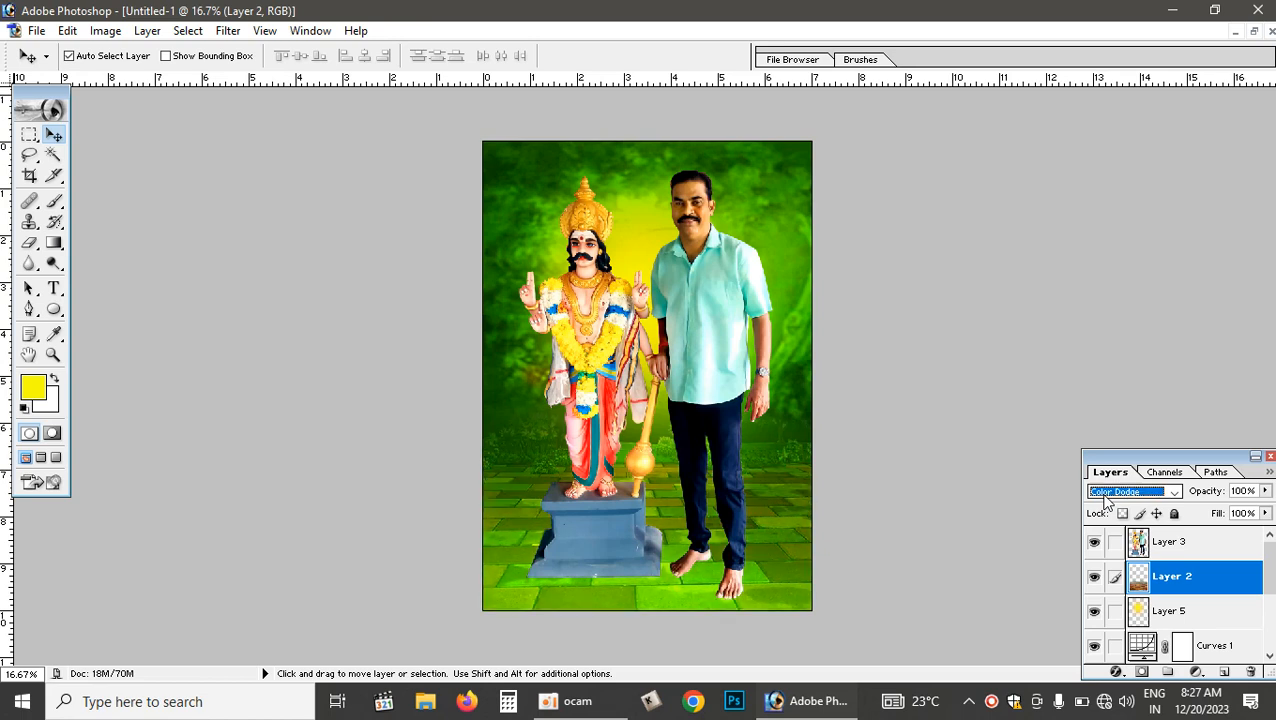
key(Down)
key(Down)
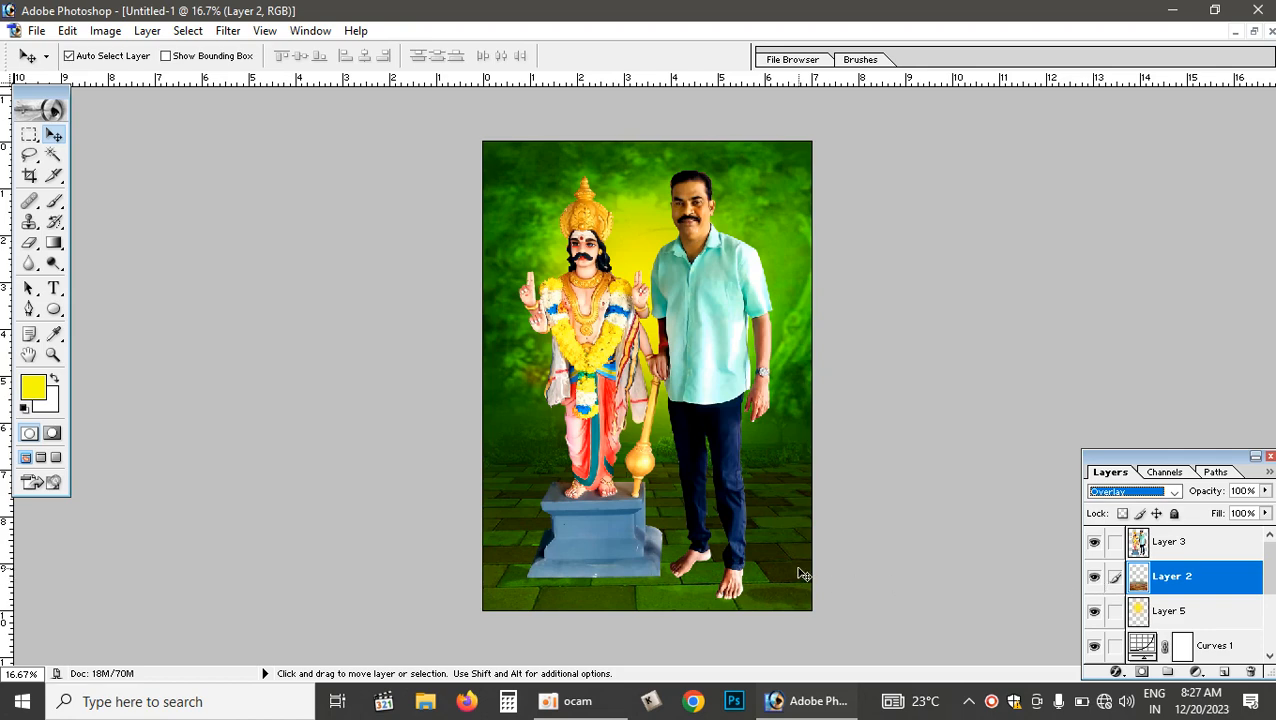
Show the document beside the reference banner, set Layer 2's blend mode to Normal and review the layer stack.
click(1254, 31)
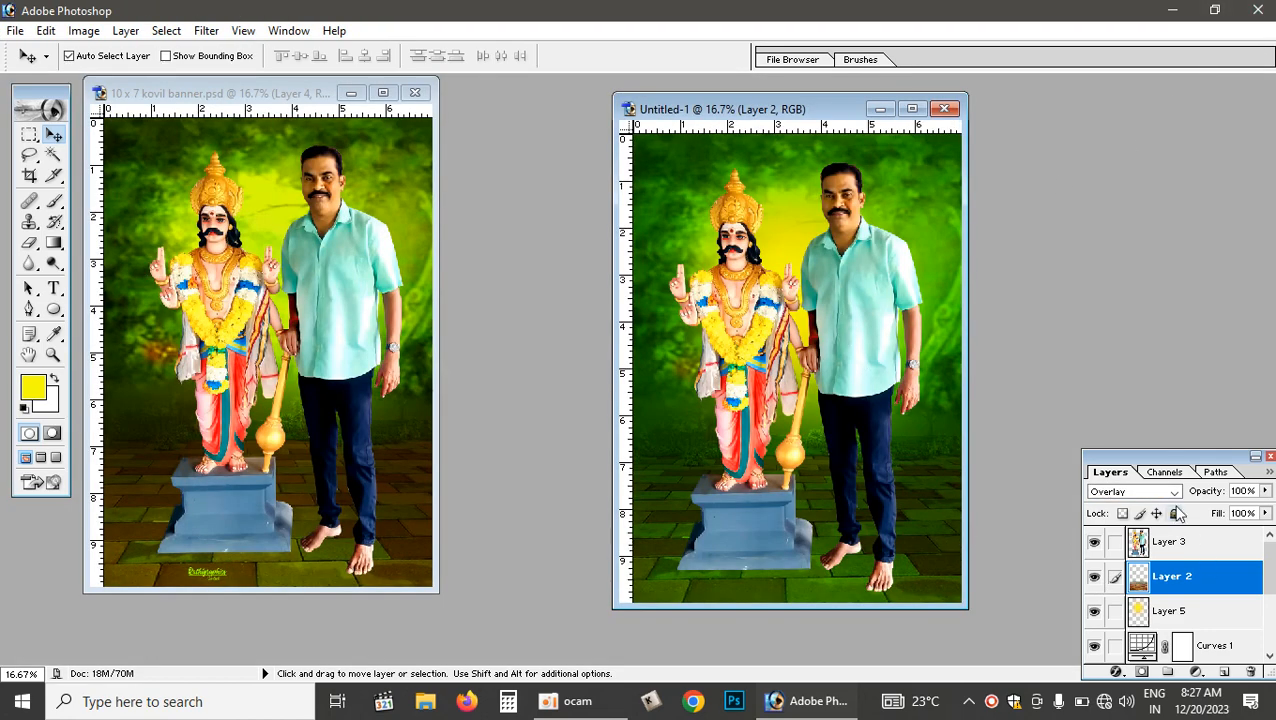
click(1134, 491)
click(1104, 186)
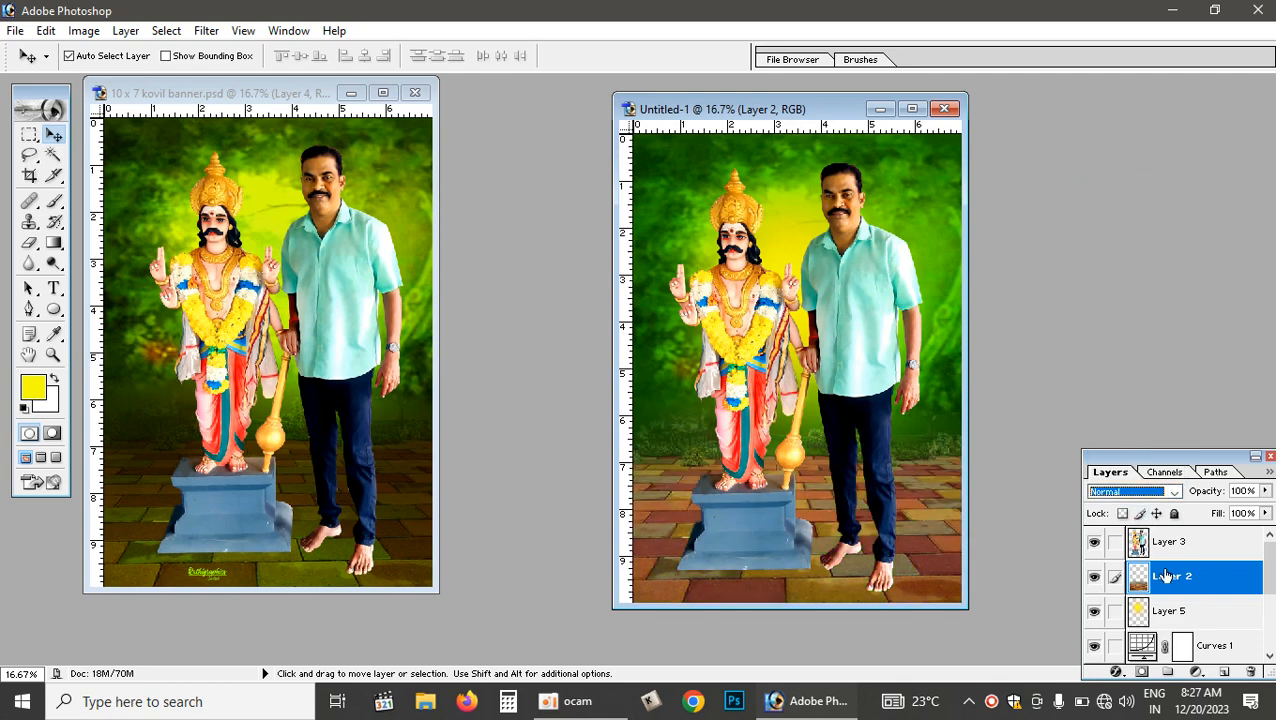
scroll(1190, 619, down, 2)
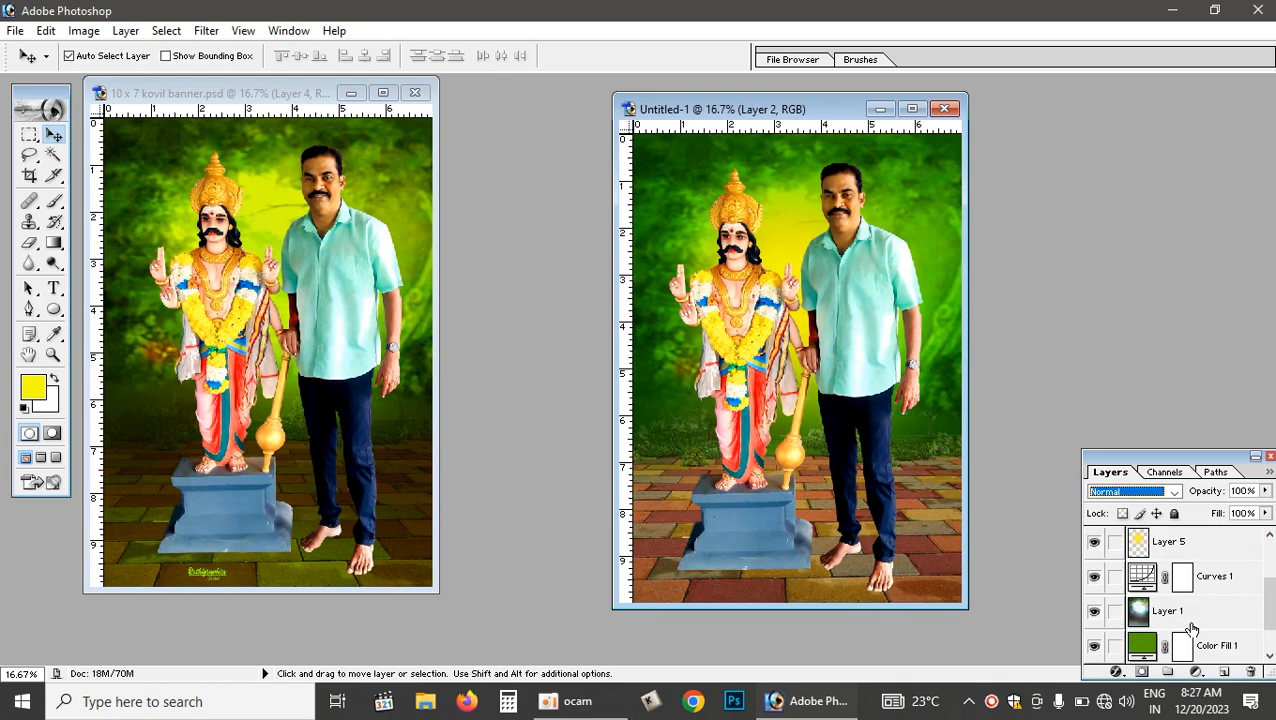
scroll(1192, 628, up, 2)
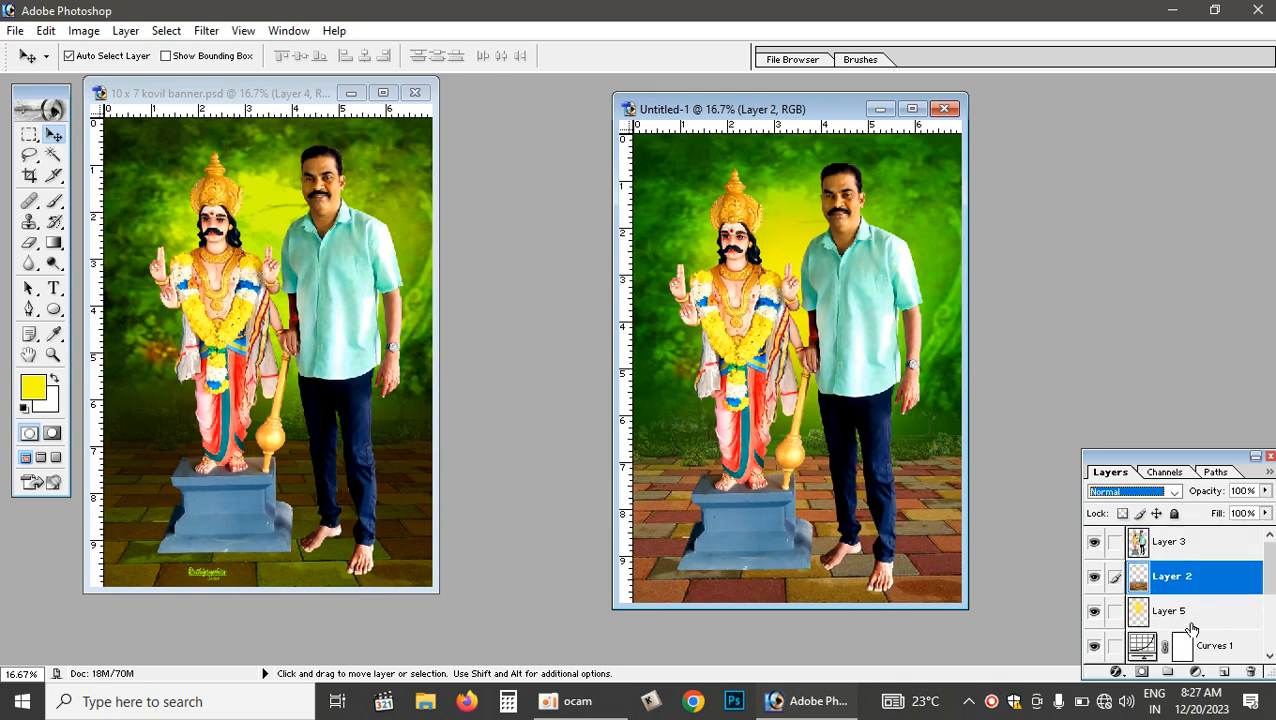
Set the floor's Layer 2 to Color Dodge, try placing Curves 1 above it and undo that reordering.
key(Down)
key(Down)
key(Down)
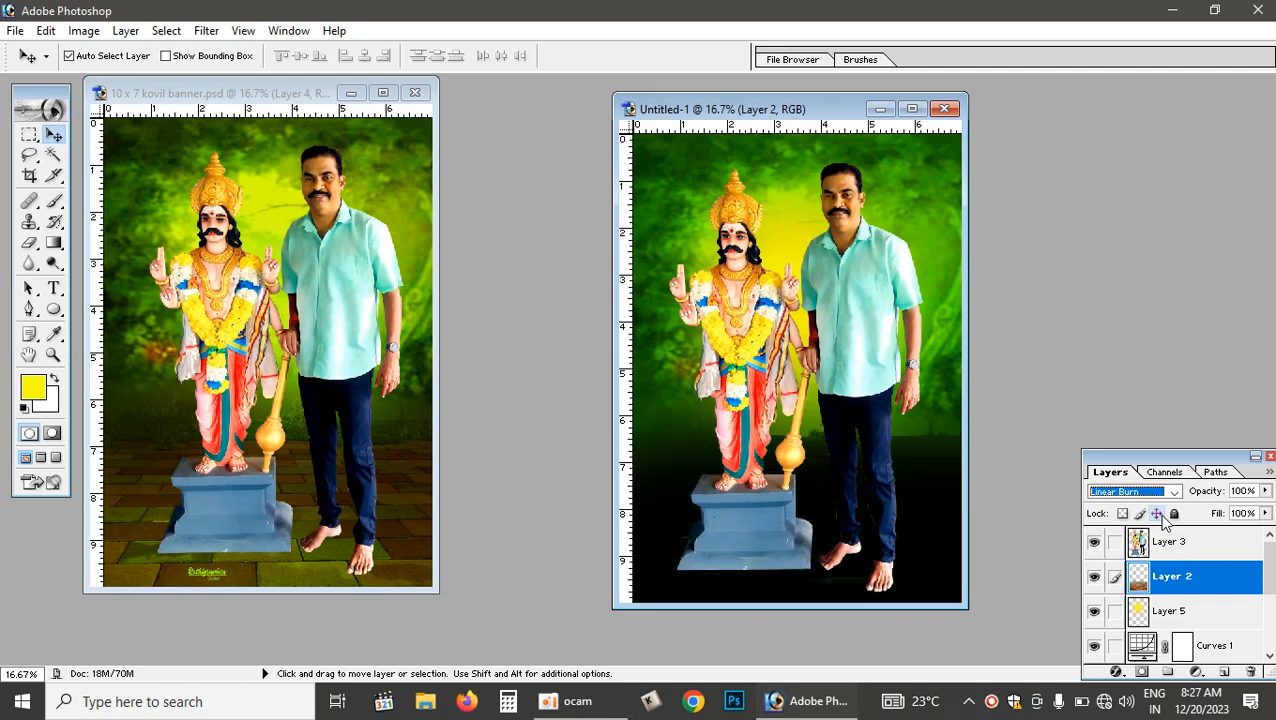
key(Down)
key(Down)
key(Down)
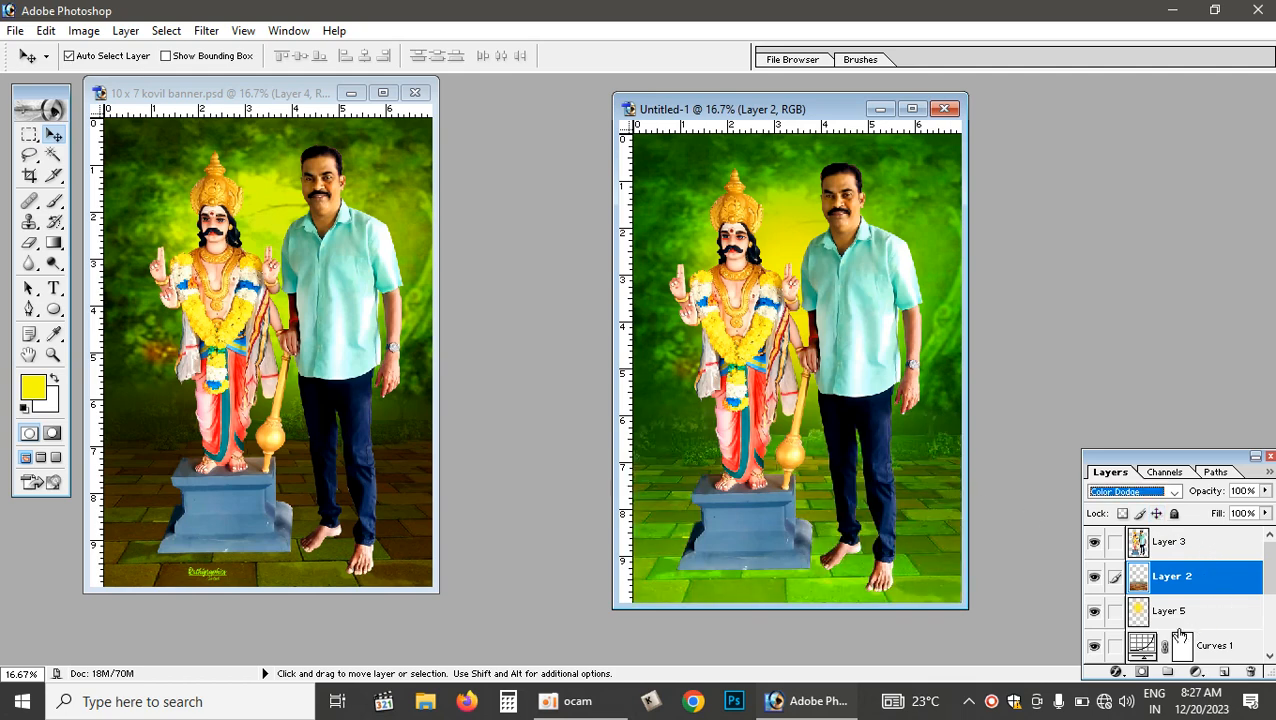
drag(1210, 648, 1200, 566)
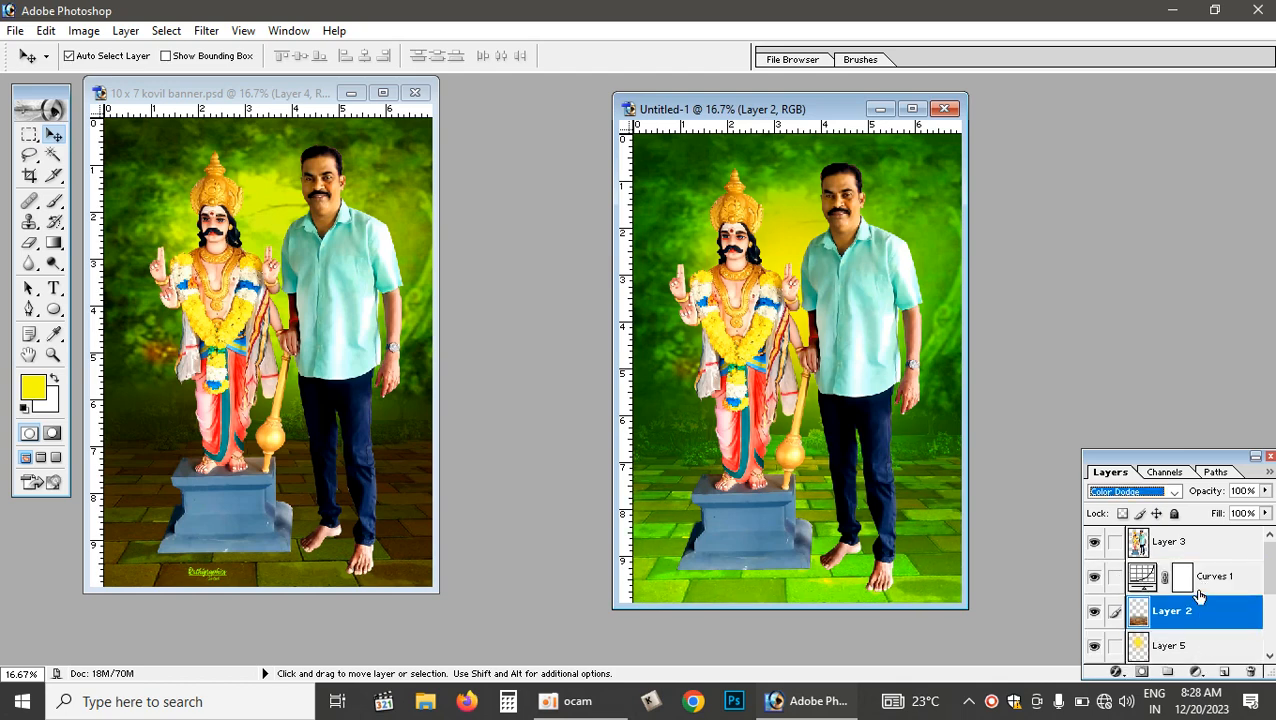
key(ctrl+z)
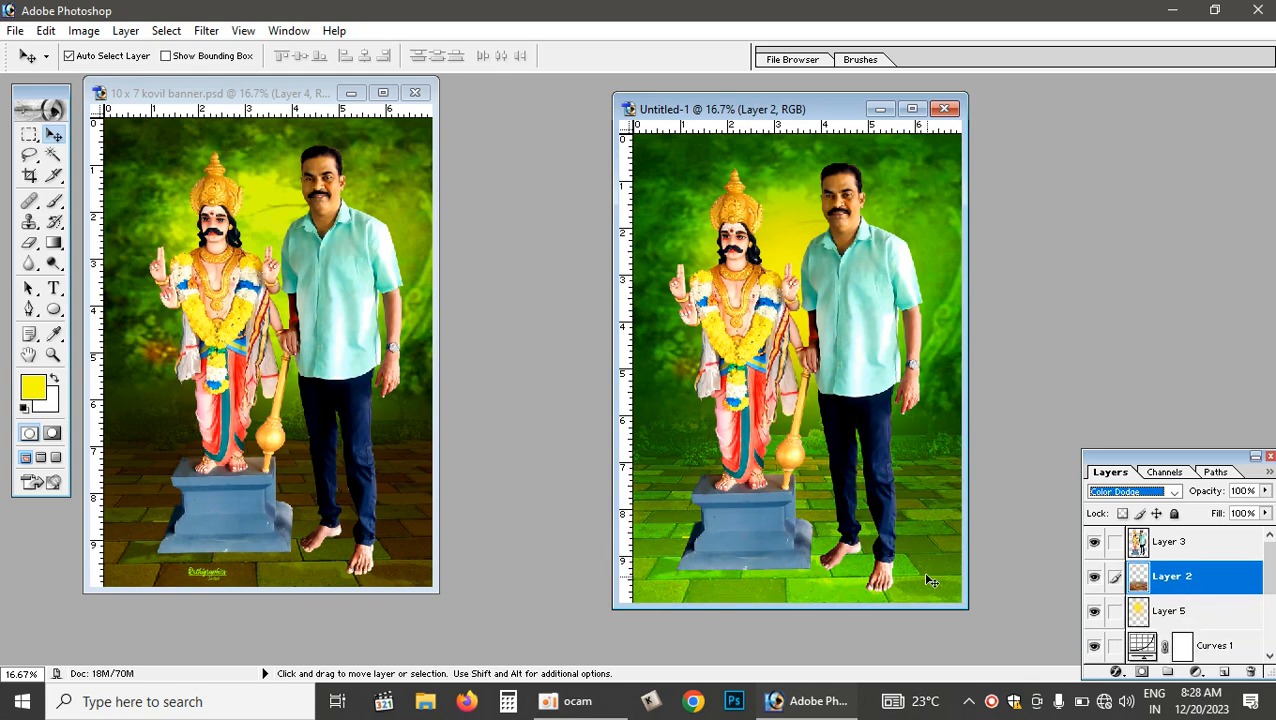
Maximize the document and add a Curves adjustment layer above Layer 2, pulling the RGB curve down to Input 142, Output 111.
click(911, 108)
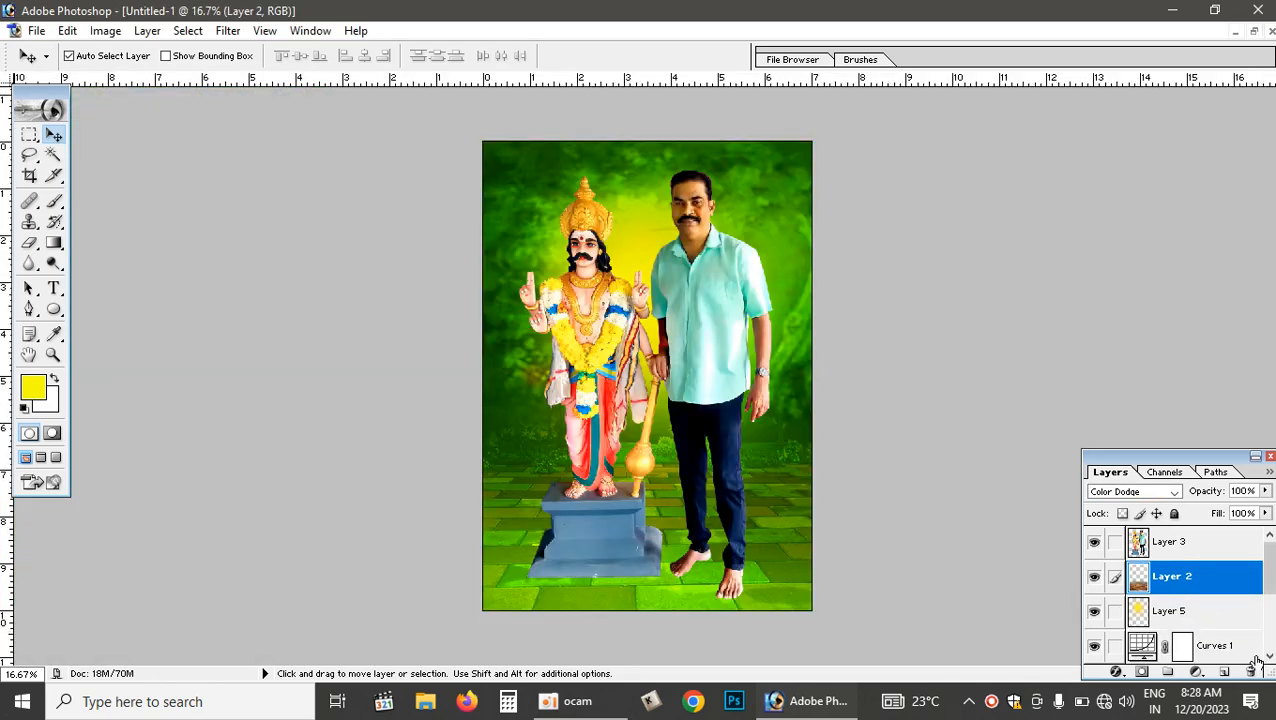
click(1197, 674)
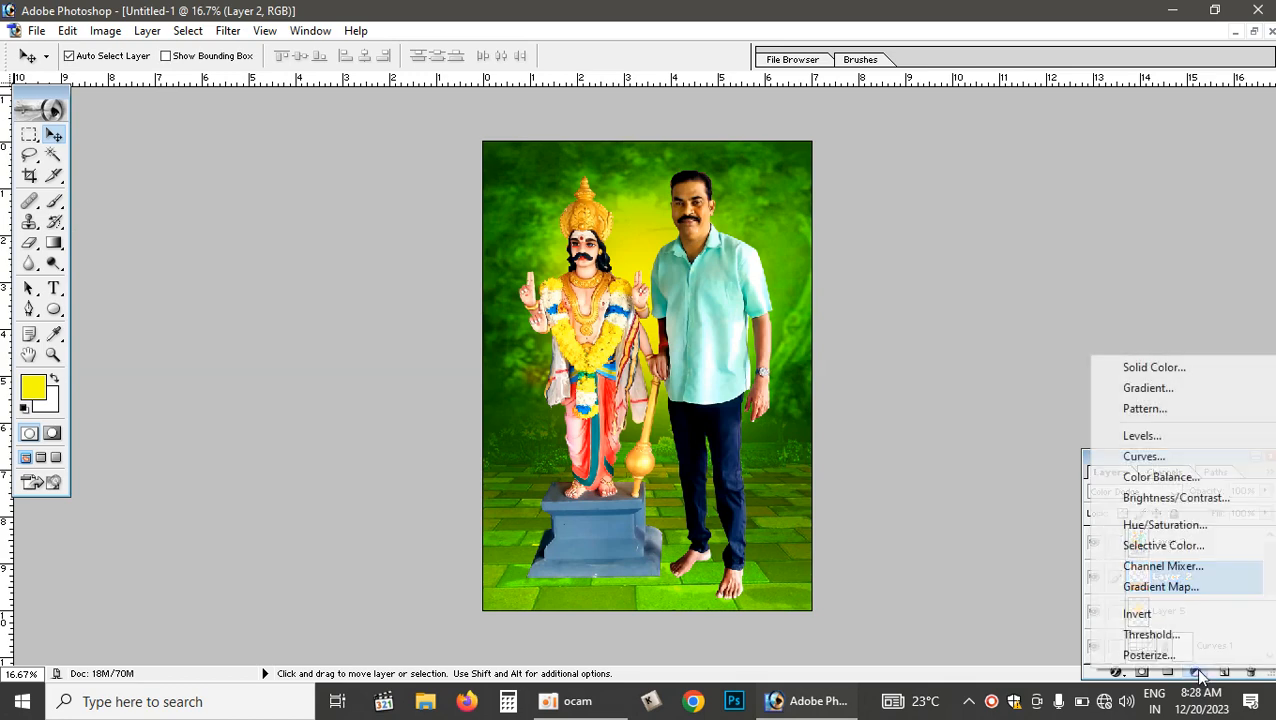
click(1145, 456)
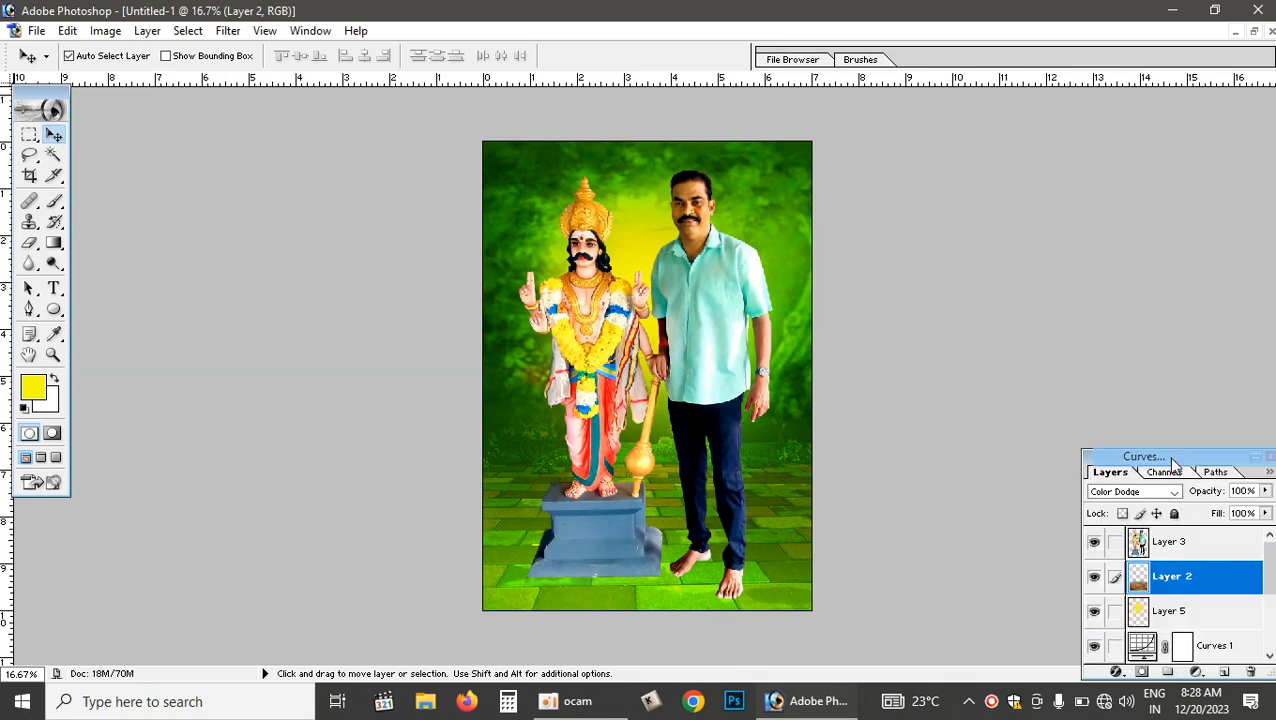
drag(283, 236, 283, 247)
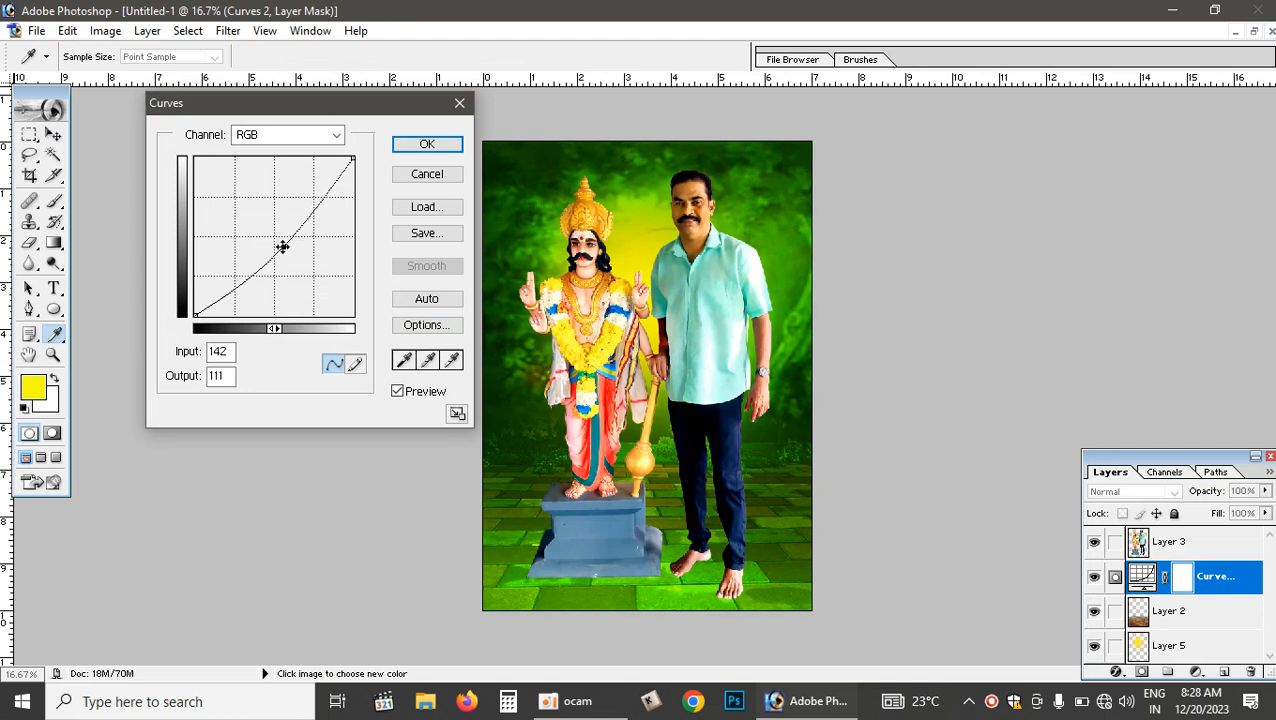
click(420, 148)
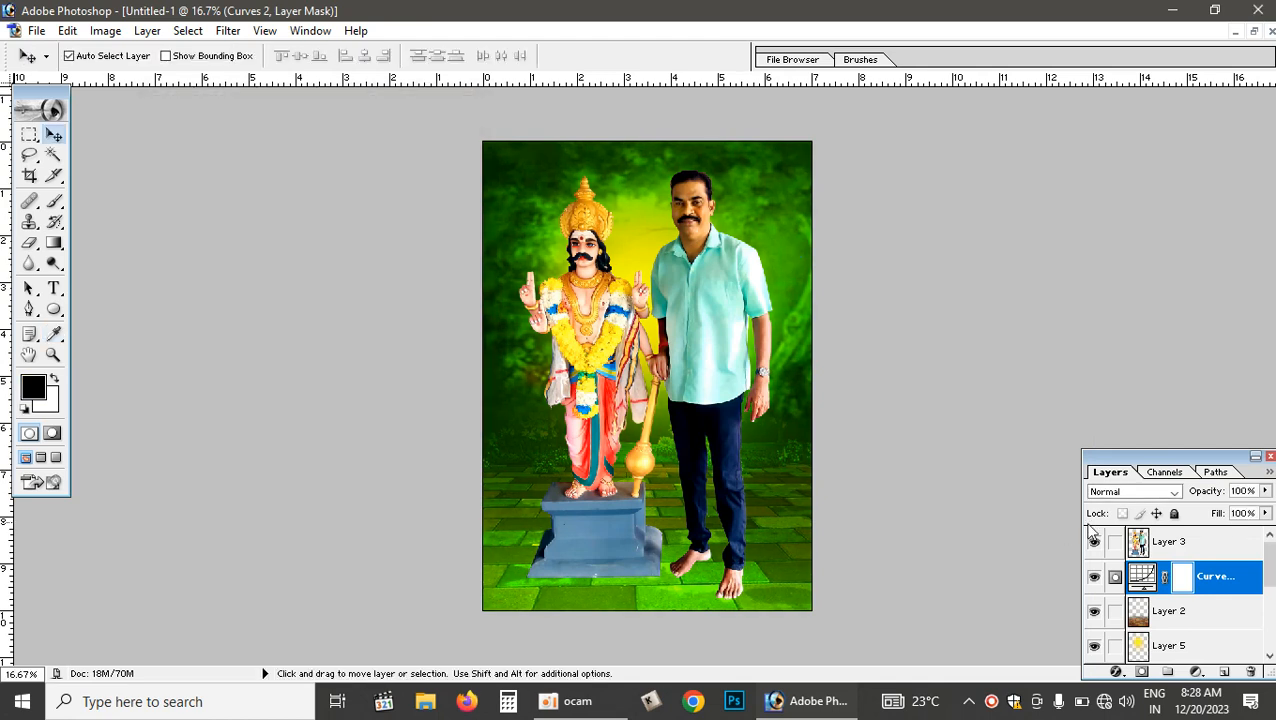
Cycle through the blend modes for the new Curves 2 adjustment layer and set it to Soft Light.
double_click(1139, 490)
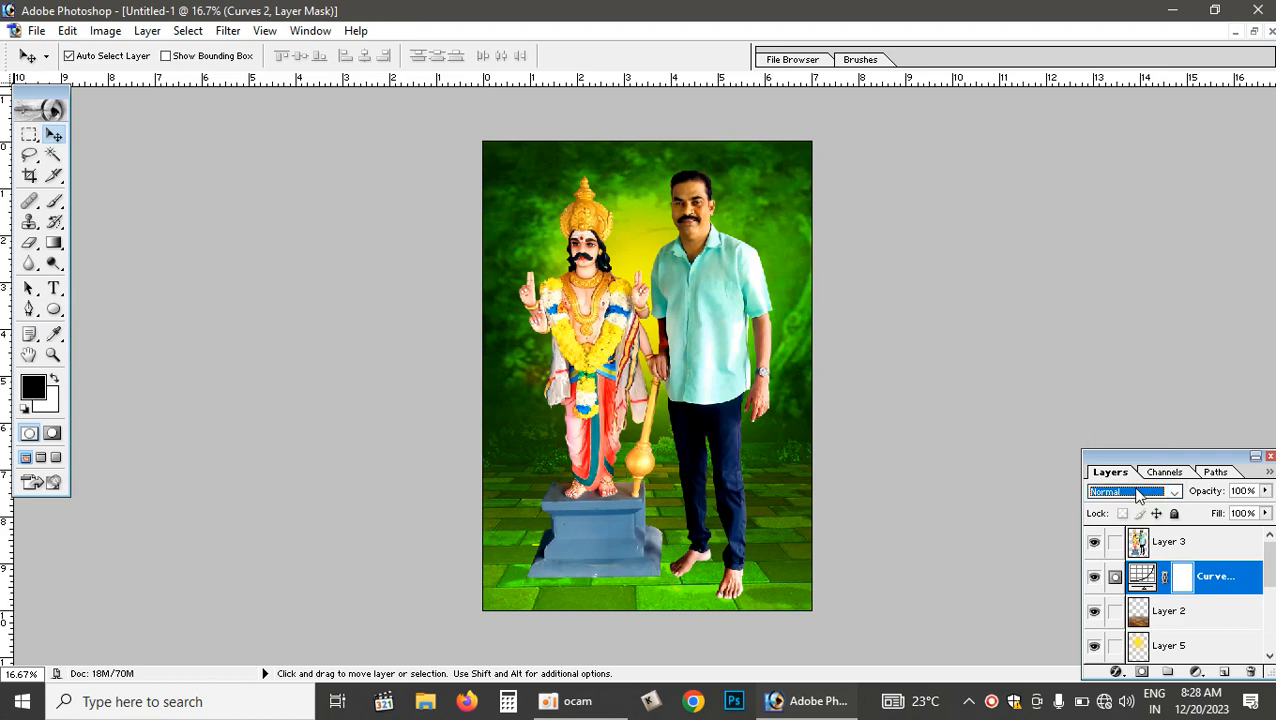
scroll(1138, 490, down, 2)
scroll(1135, 491, down, 6)
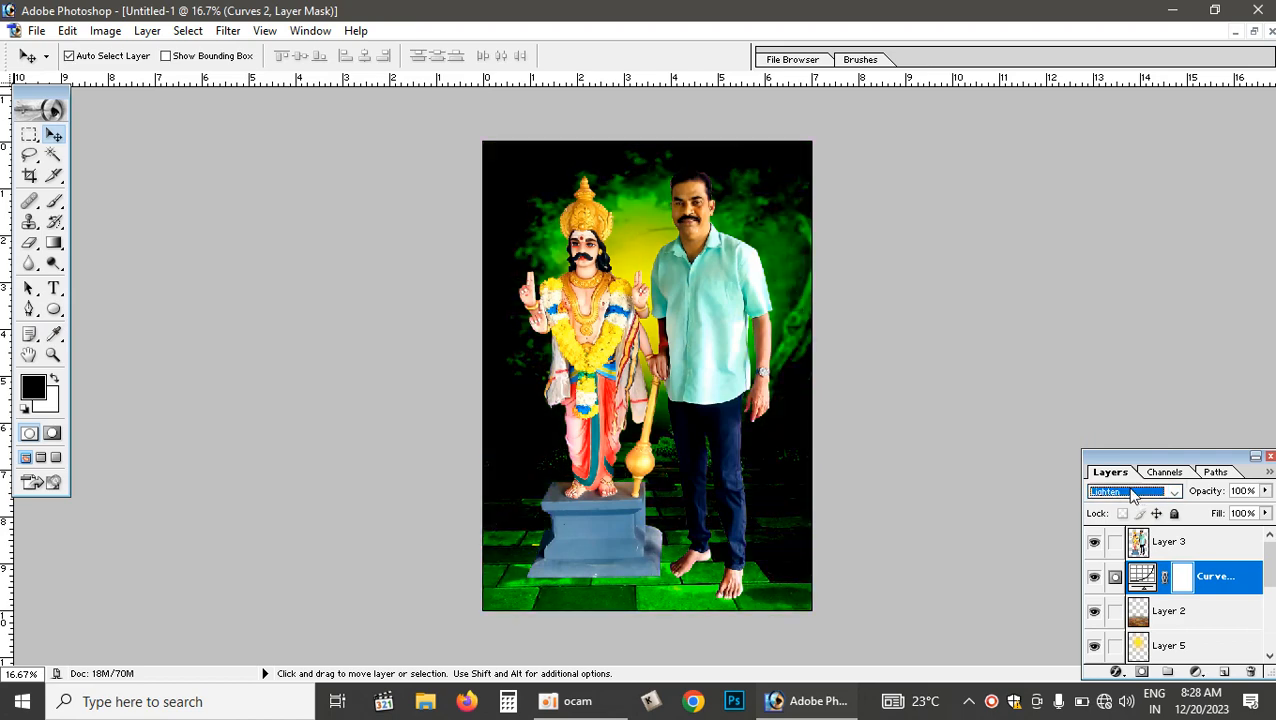
scroll(1135, 491, down, 4)
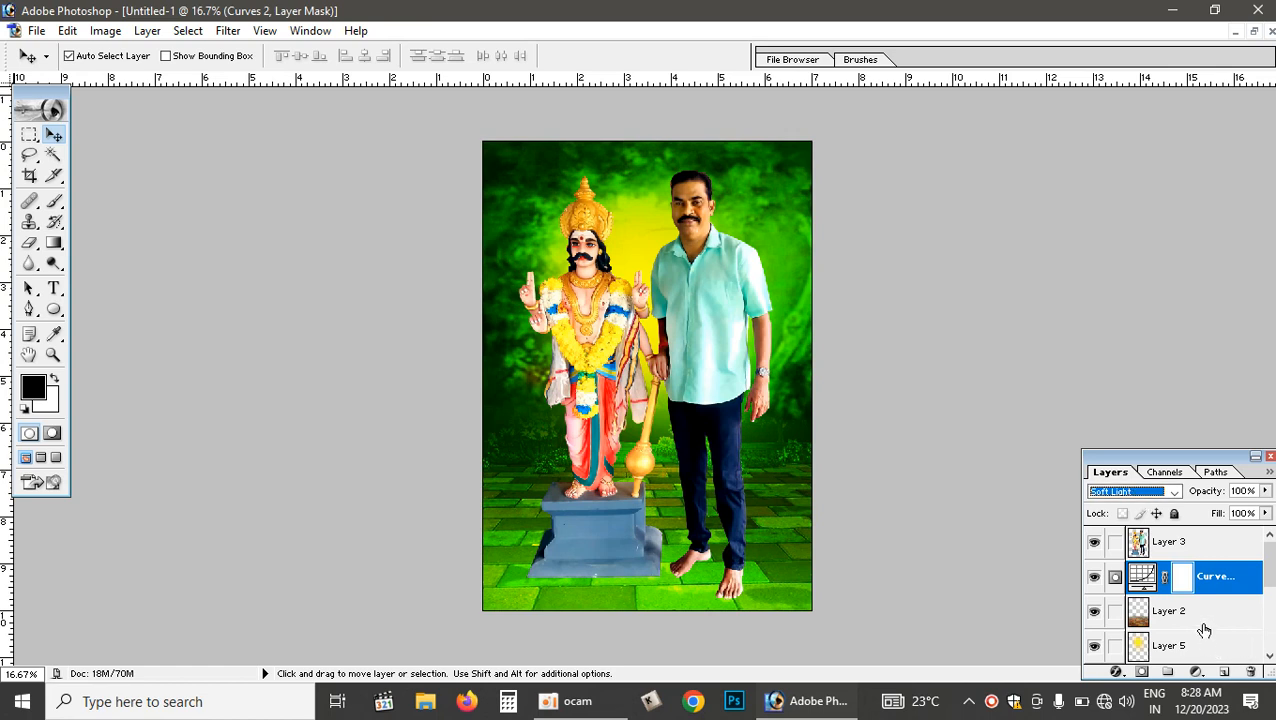
Hide the Curves 2 adjustment layer and set the floor's Layer 2 to the Normal blend mode.
click(1094, 578)
click(1170, 611)
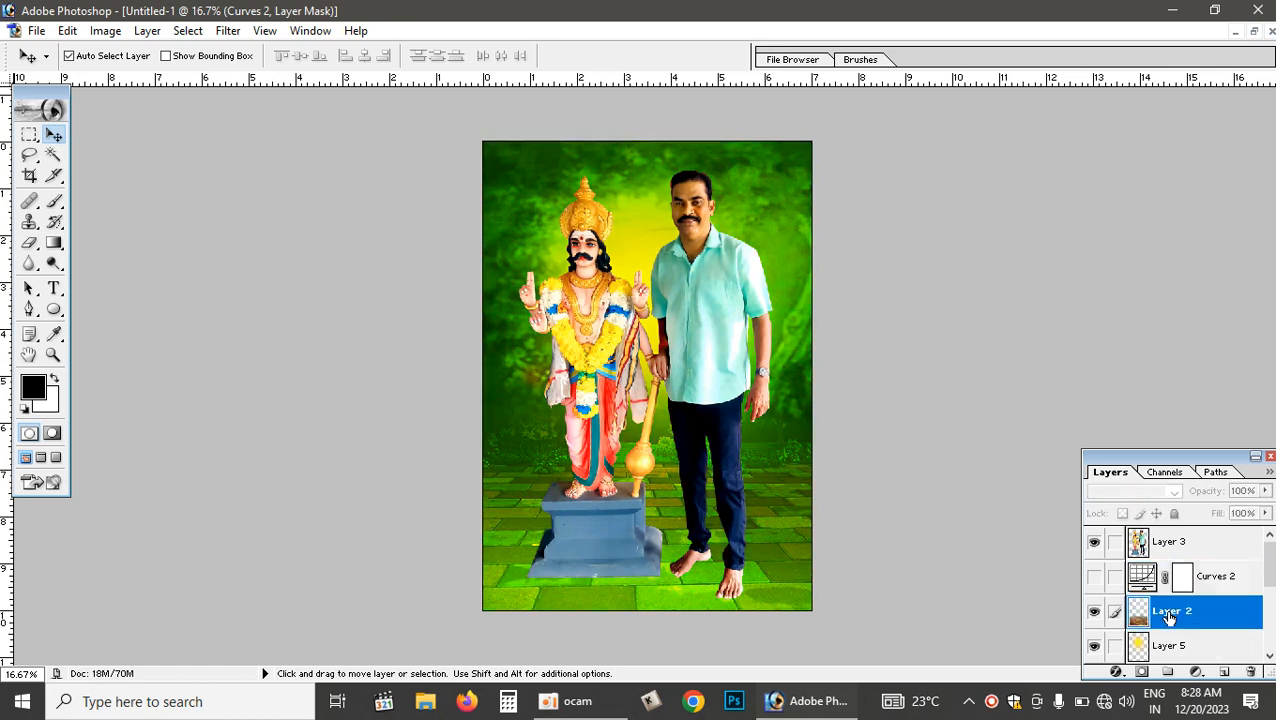
click(1163, 493)
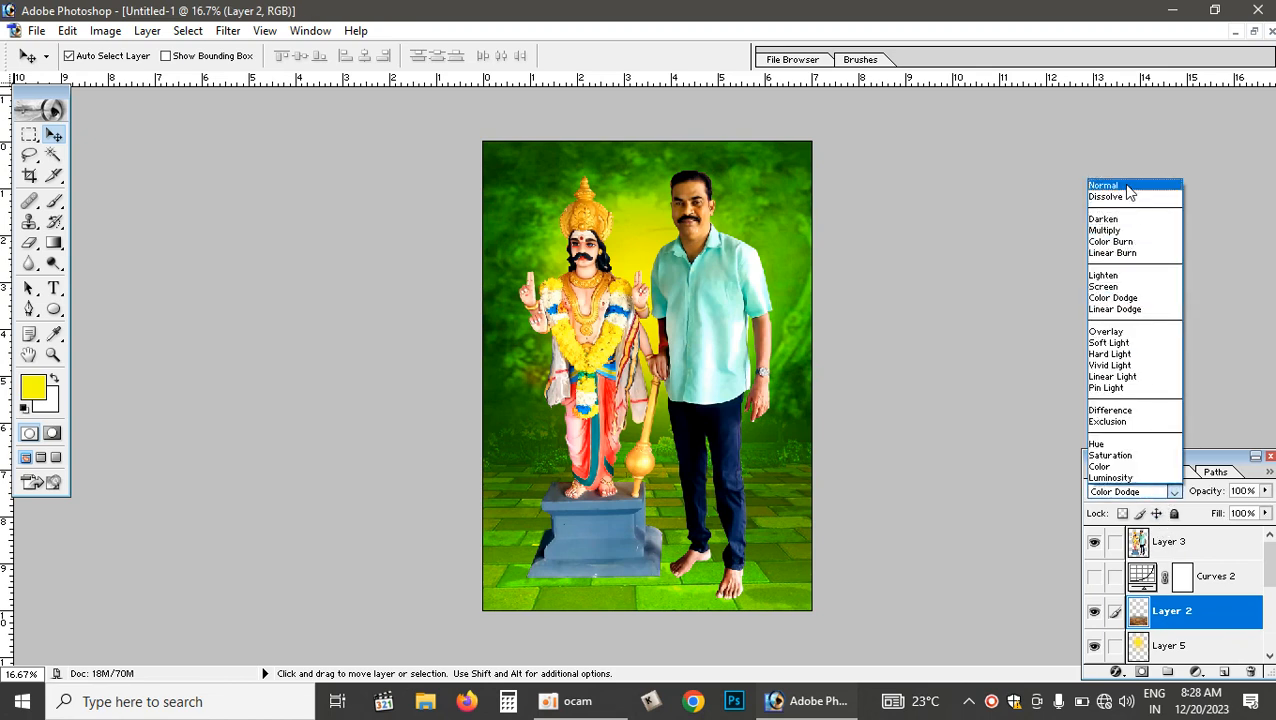
click(1135, 187)
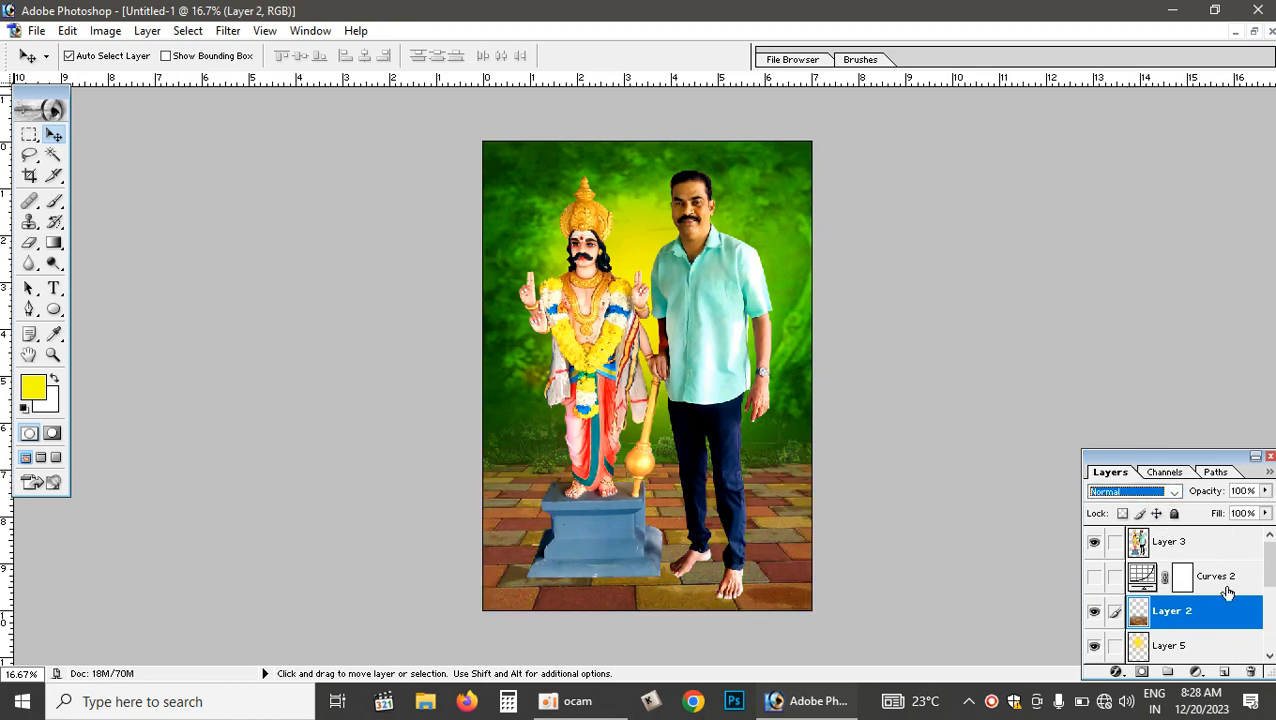
Reduce the fill of the floor's Layer 2 to 80% and show the Curves 2 adjustment layer again.
click(1266, 514)
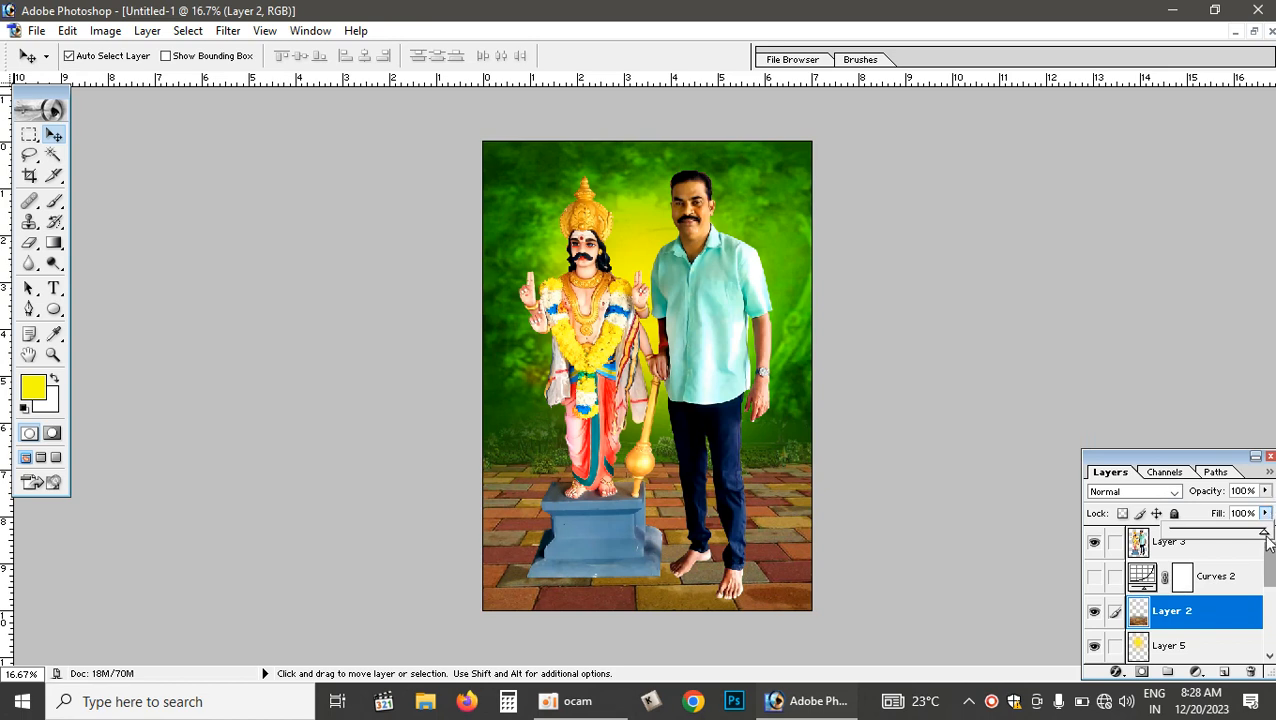
click(1168, 504)
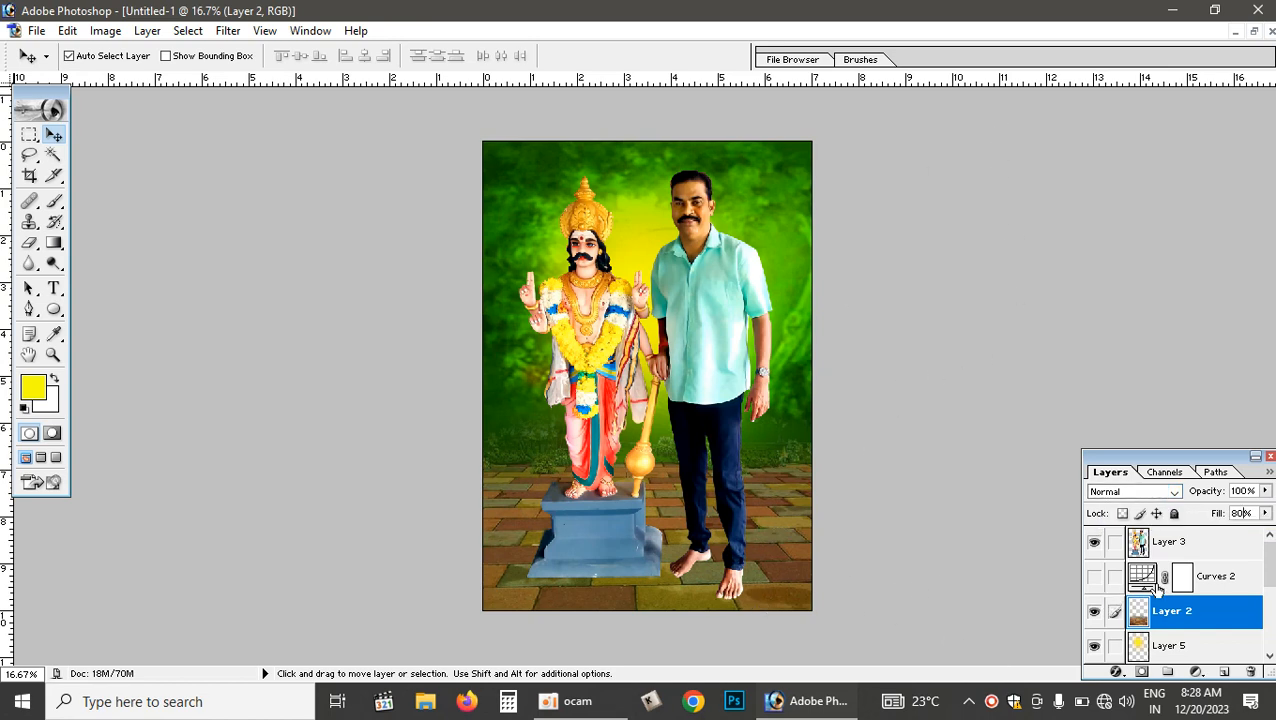
click(1200, 575)
click(1253, 673)
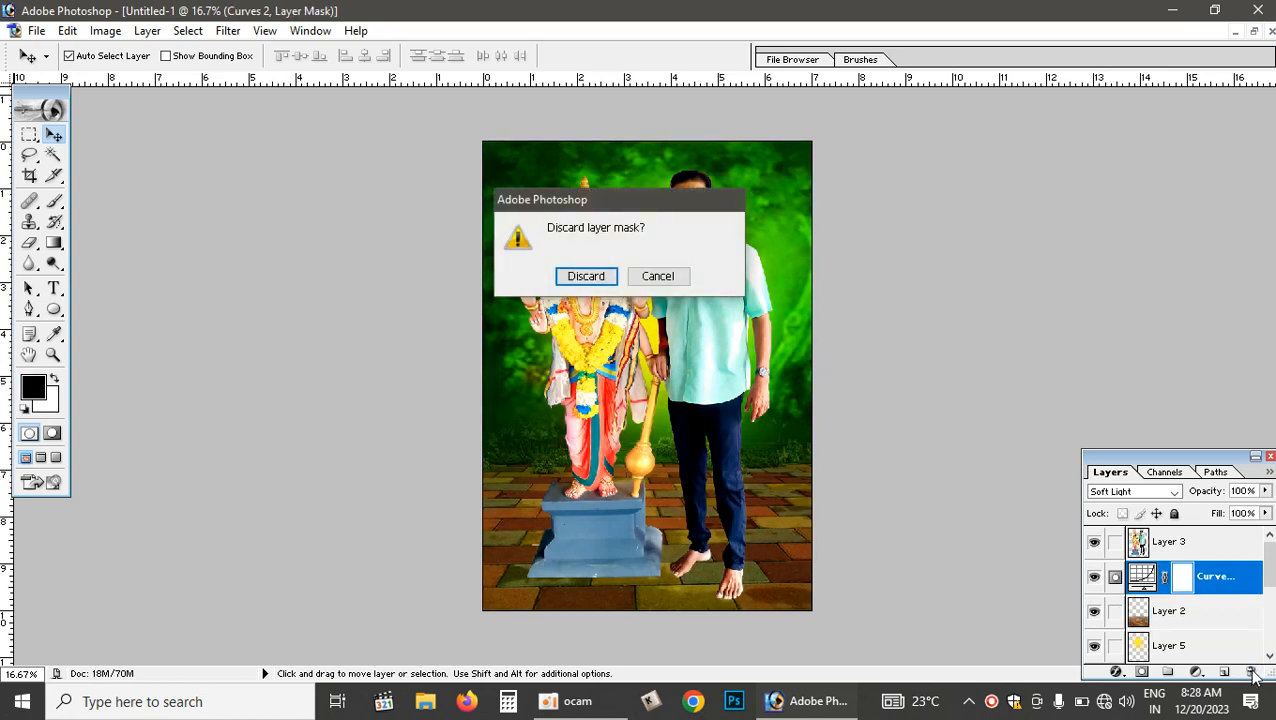
click(652, 276)
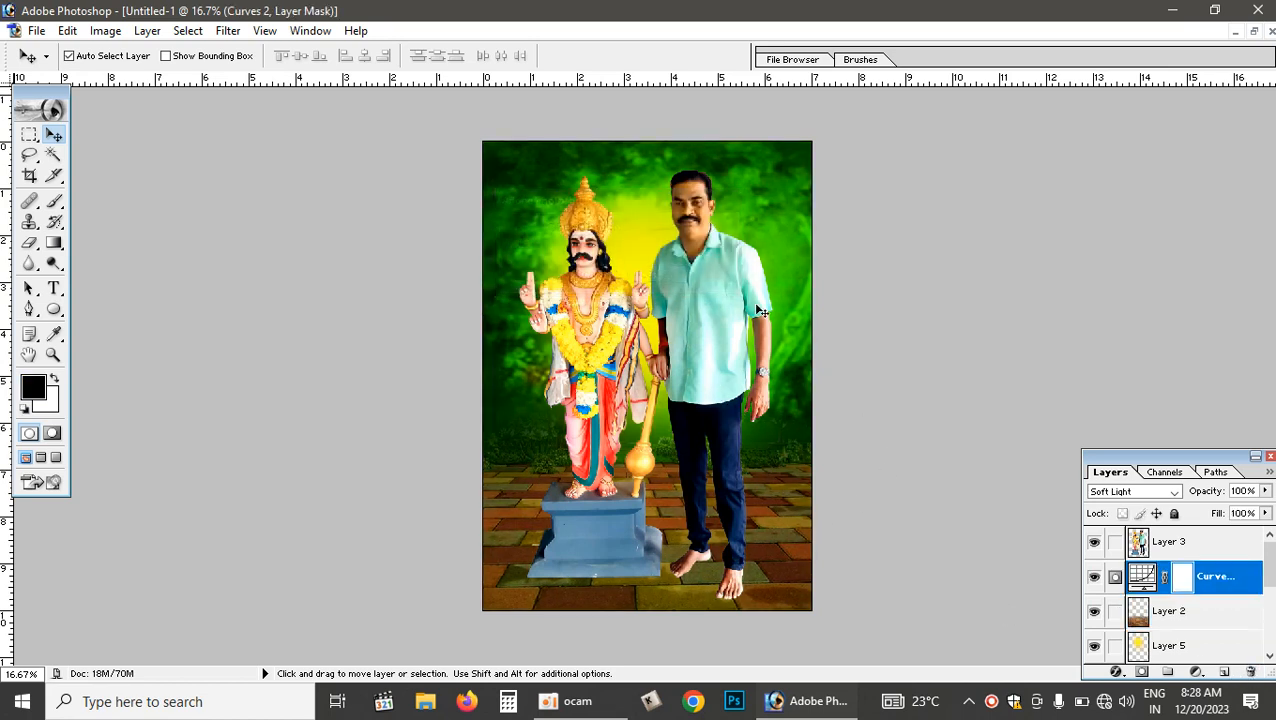
Close the reference document 10 x 7 kovil banner.psd and maximize the Untitled-1 document.
click(1253, 31)
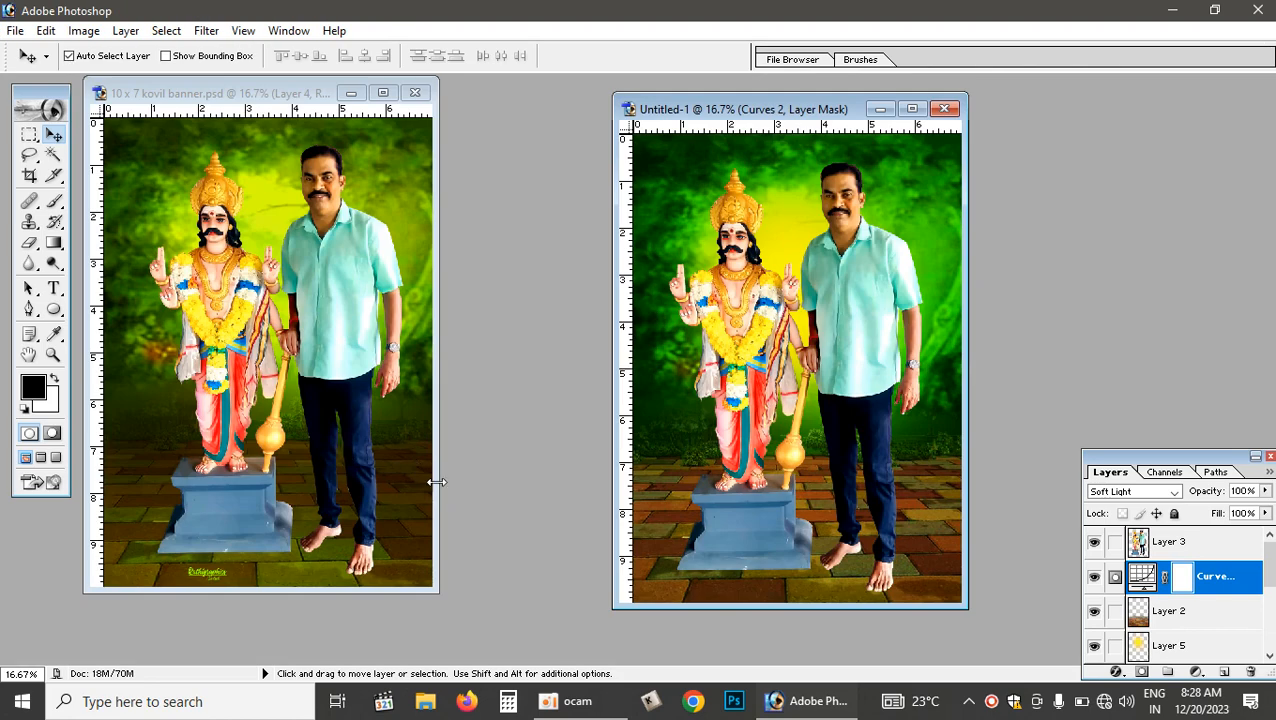
click(415, 92)
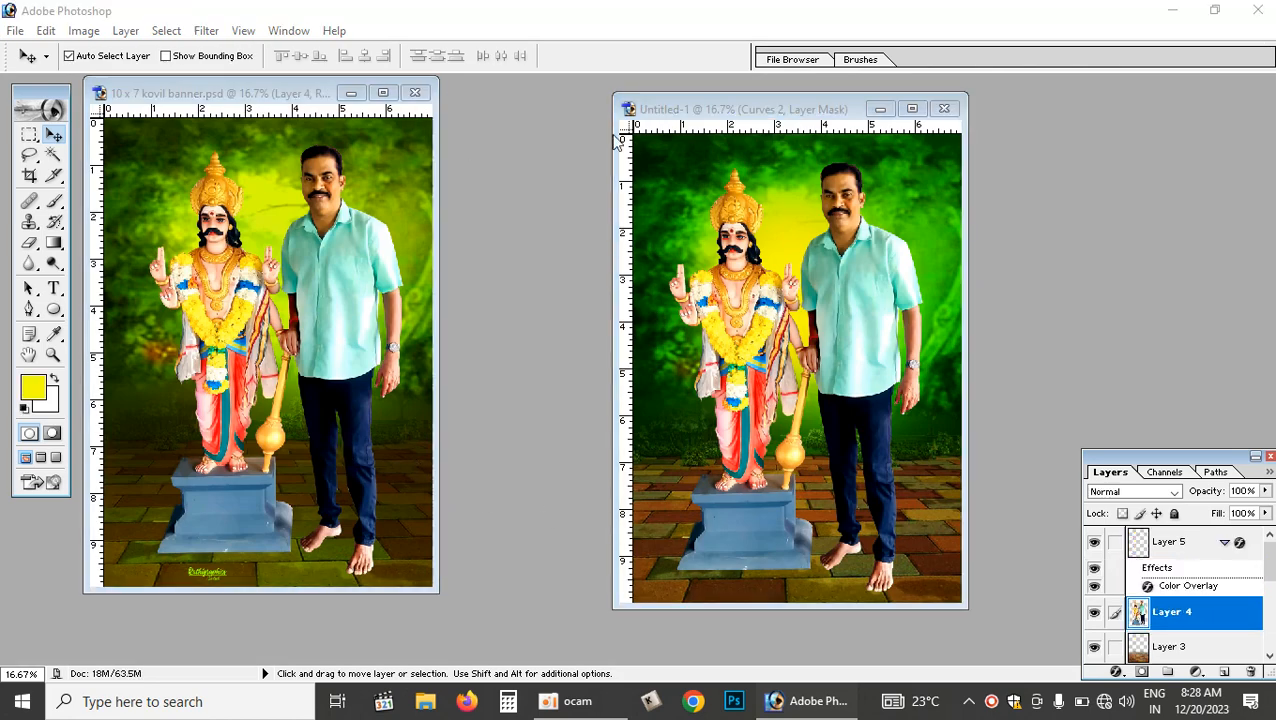
click(652, 277)
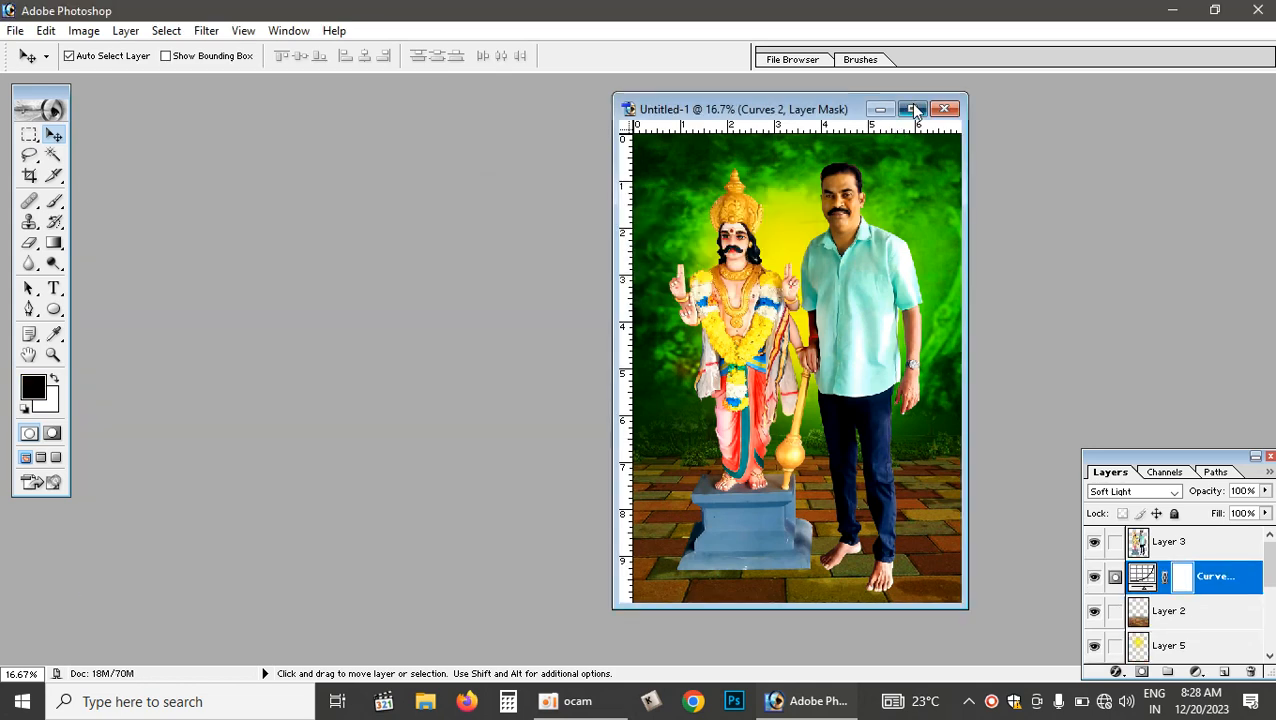
click(912, 108)
key(ctrl+0)
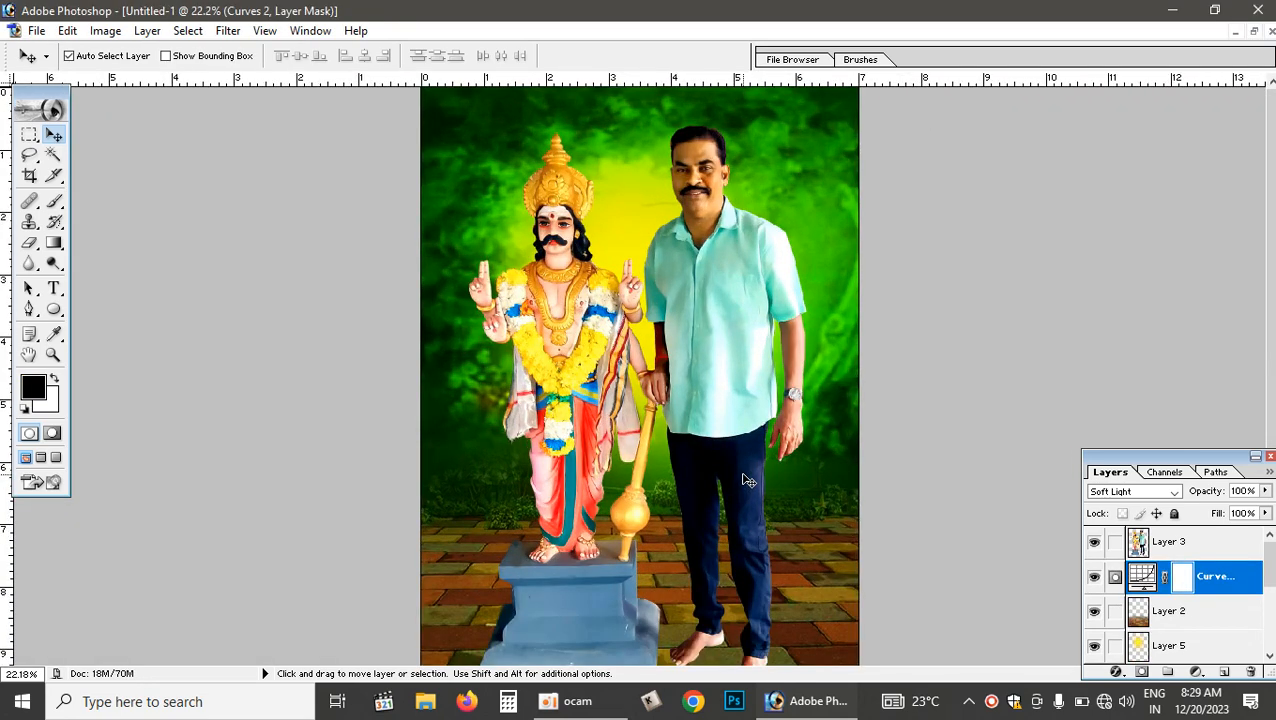
scroll(745, 481, down, 1)
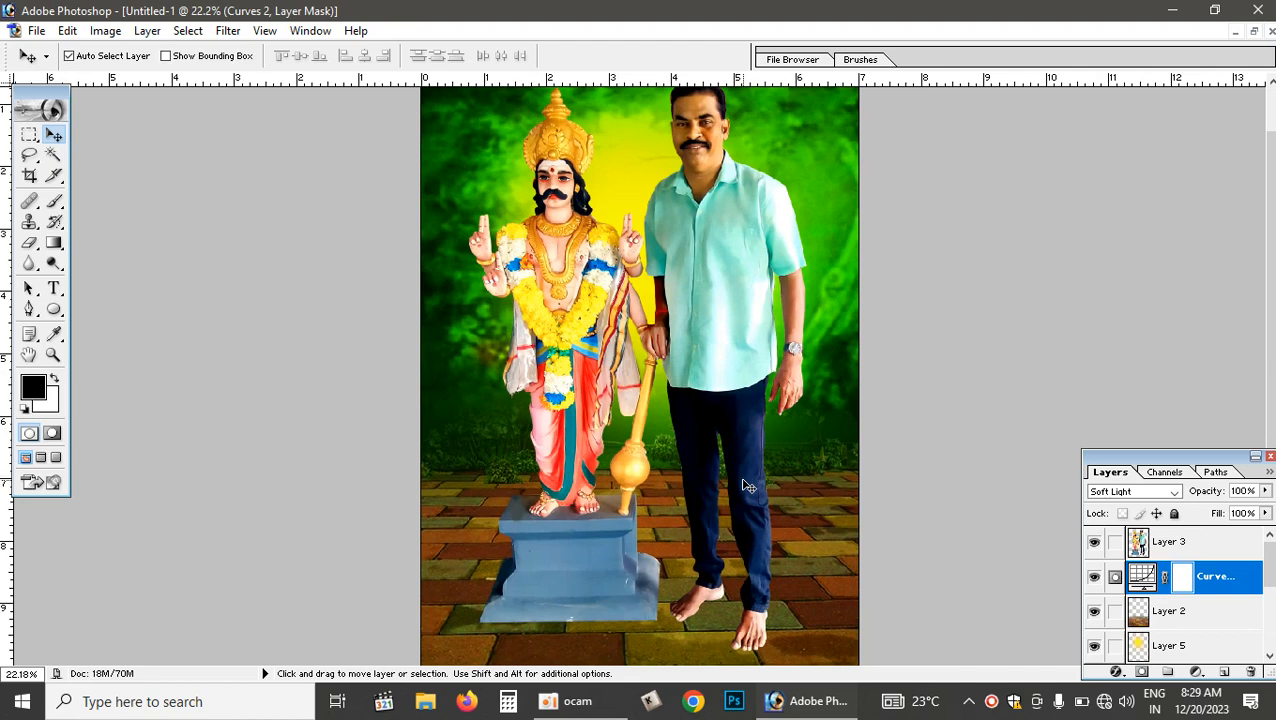
scroll(745, 493, up, 1)
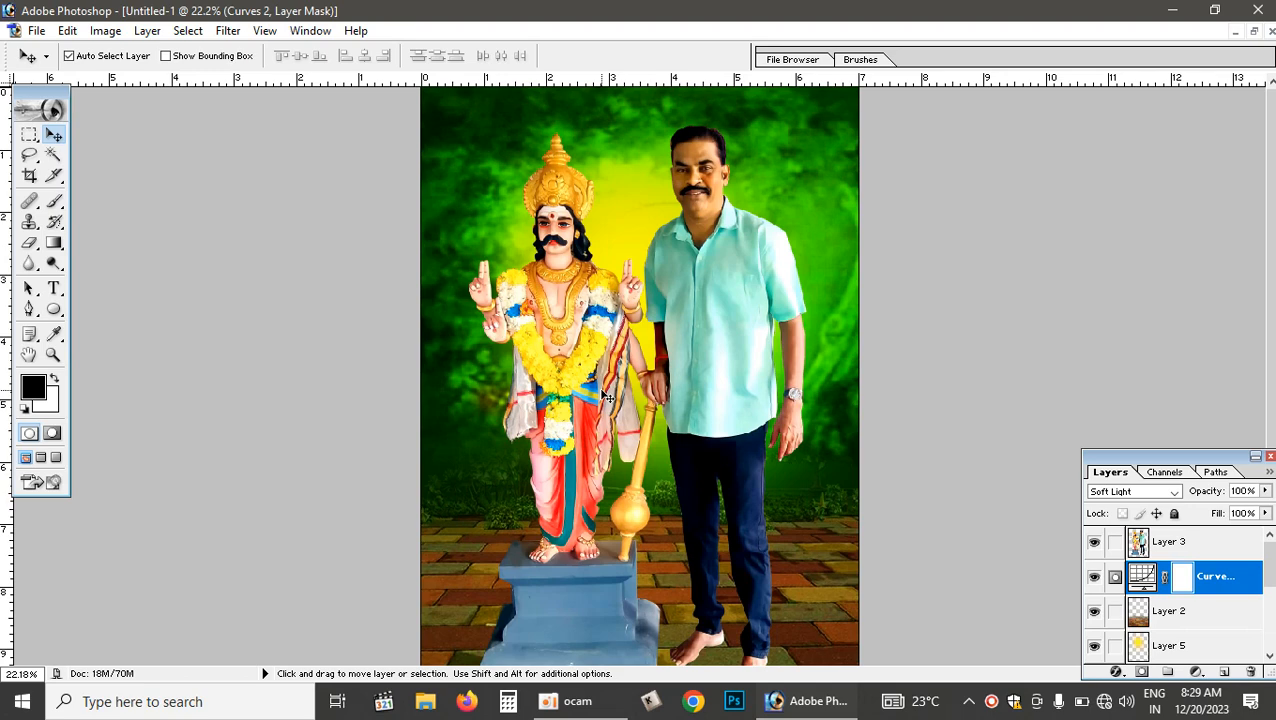
Copy the logo from rathi graphics banner name.png into the Untitled-1 document and stack it above the statue-and-man Layer 3.
key(ctrl+o)
click(727, 290)
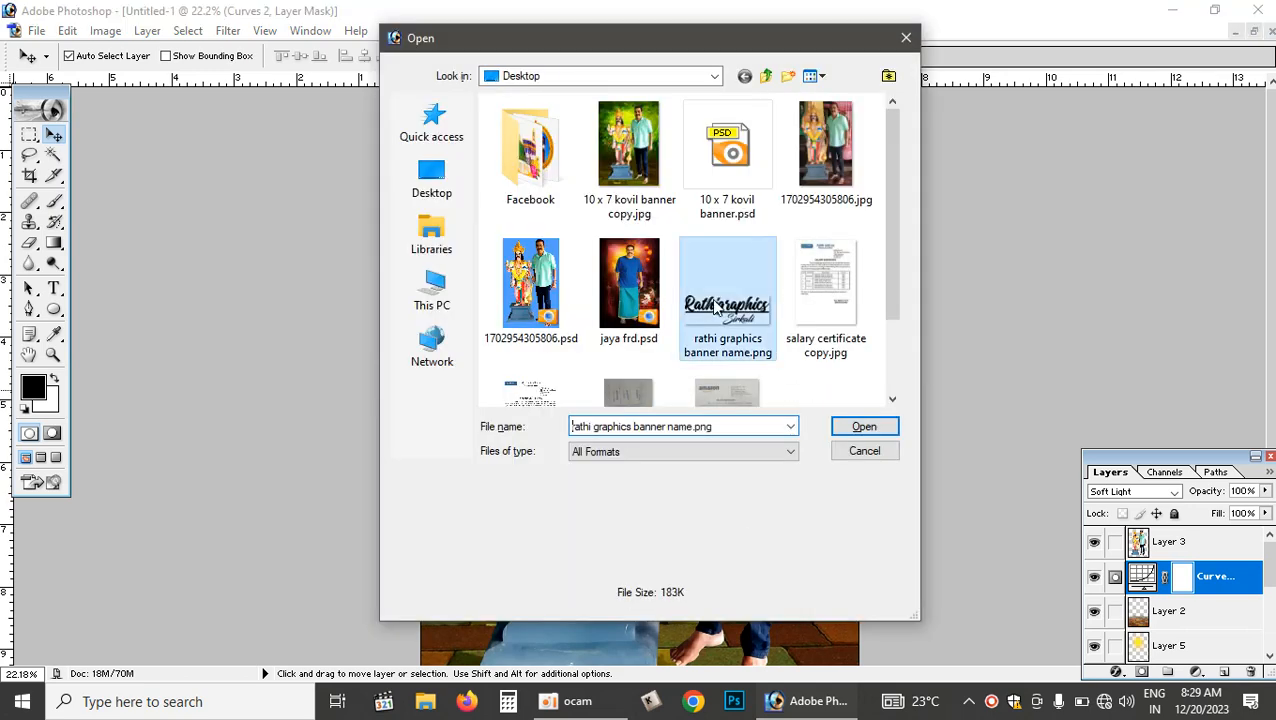
click(848, 428)
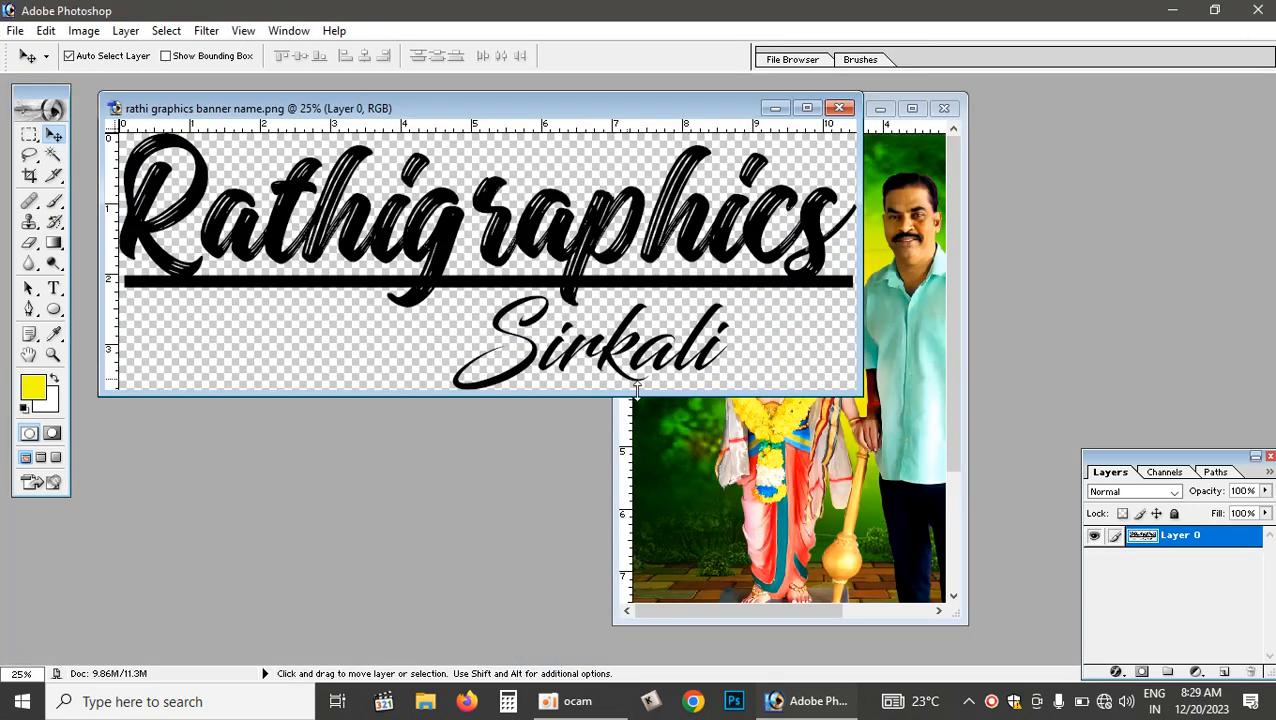
drag(567, 248, 806, 562)
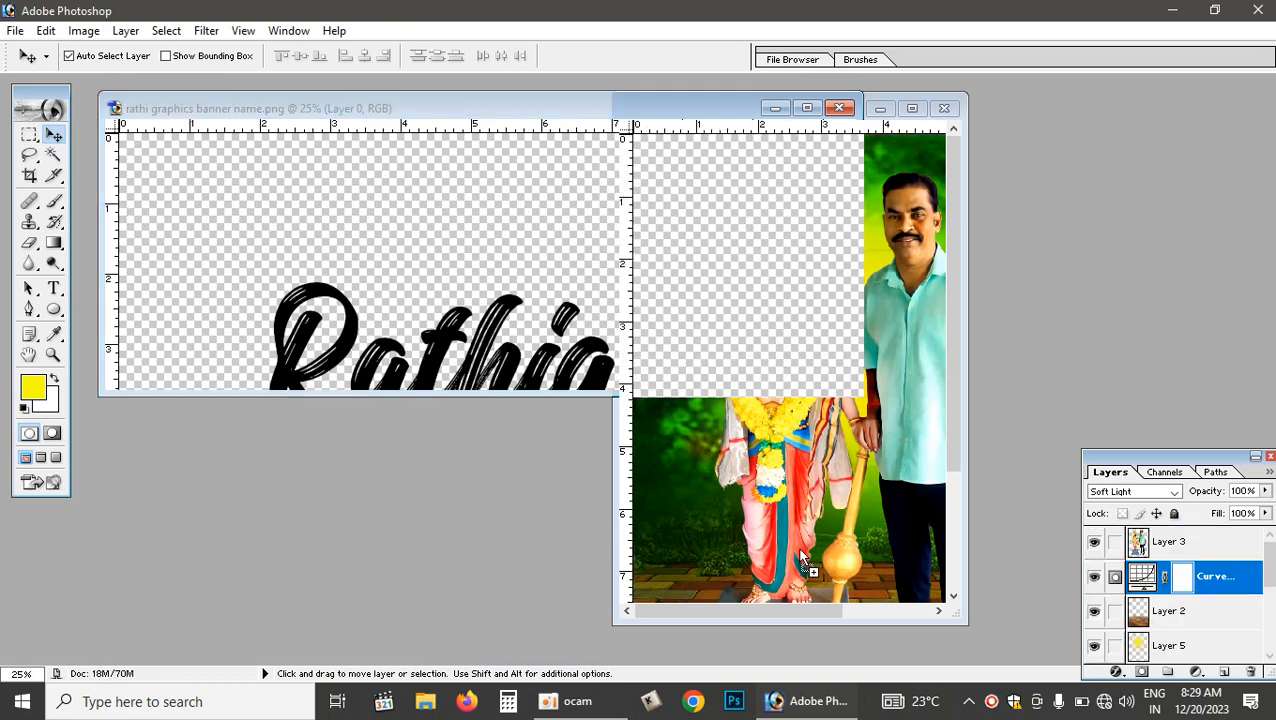
click(911, 108)
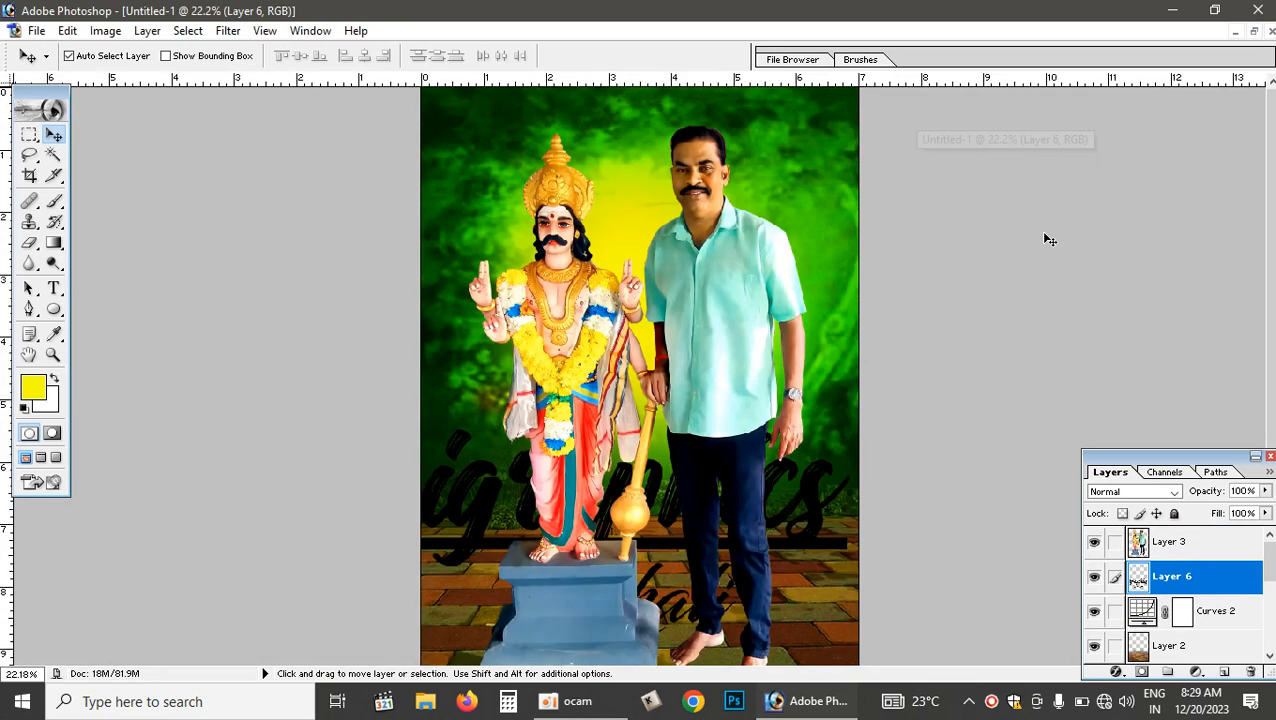
key(ctrl+bracketright)
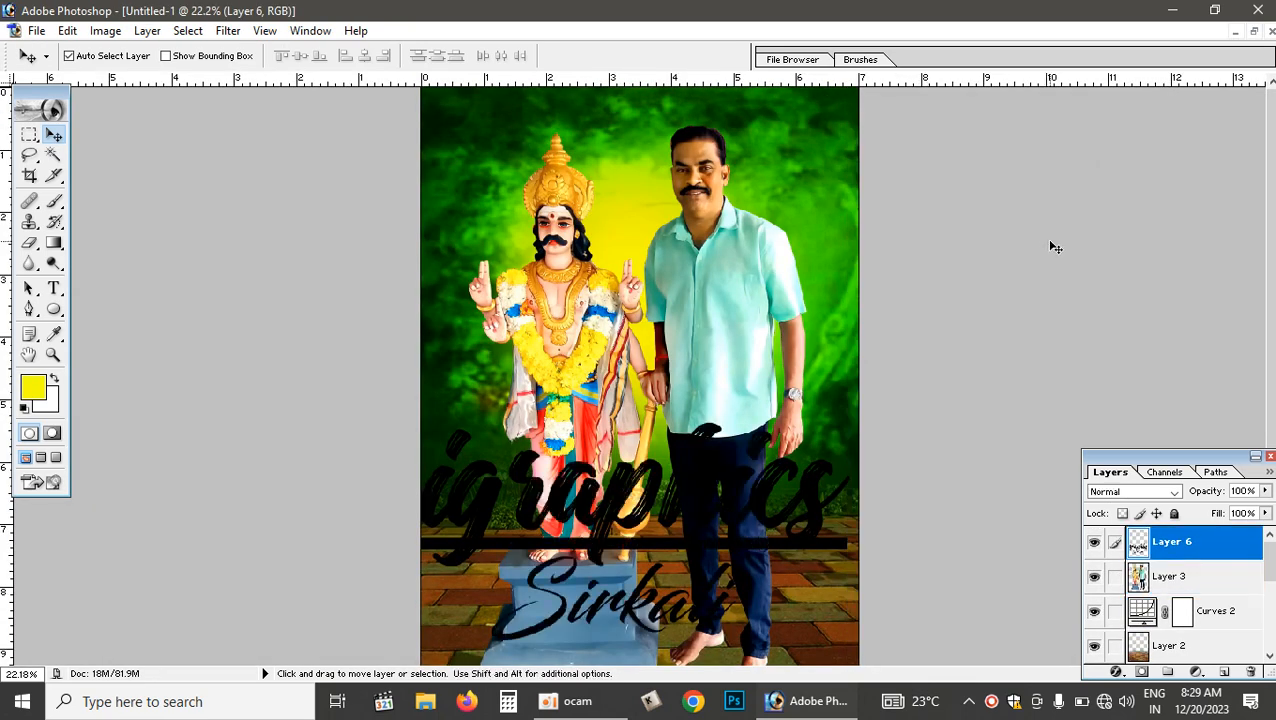
Scale the Rathigraphics logo down to about one ruler unit wide.
key(ctrl+t)
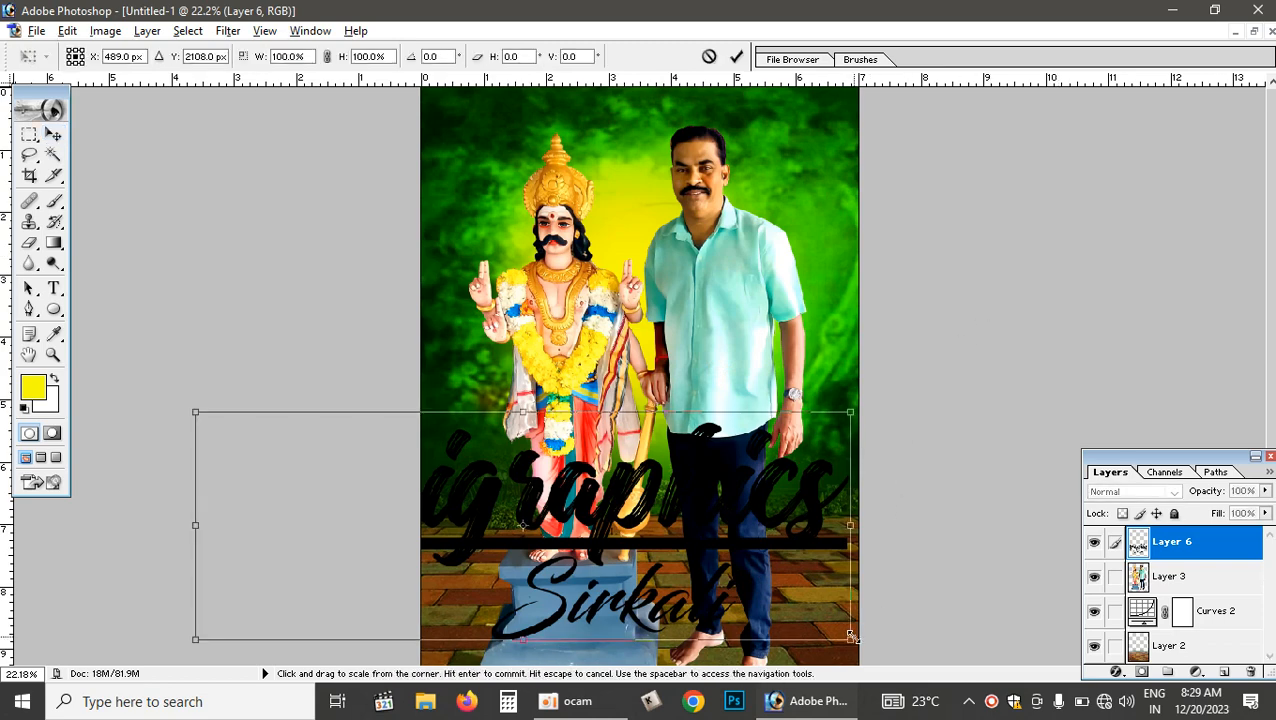
drag(850, 636, 568, 484)
key(Return)
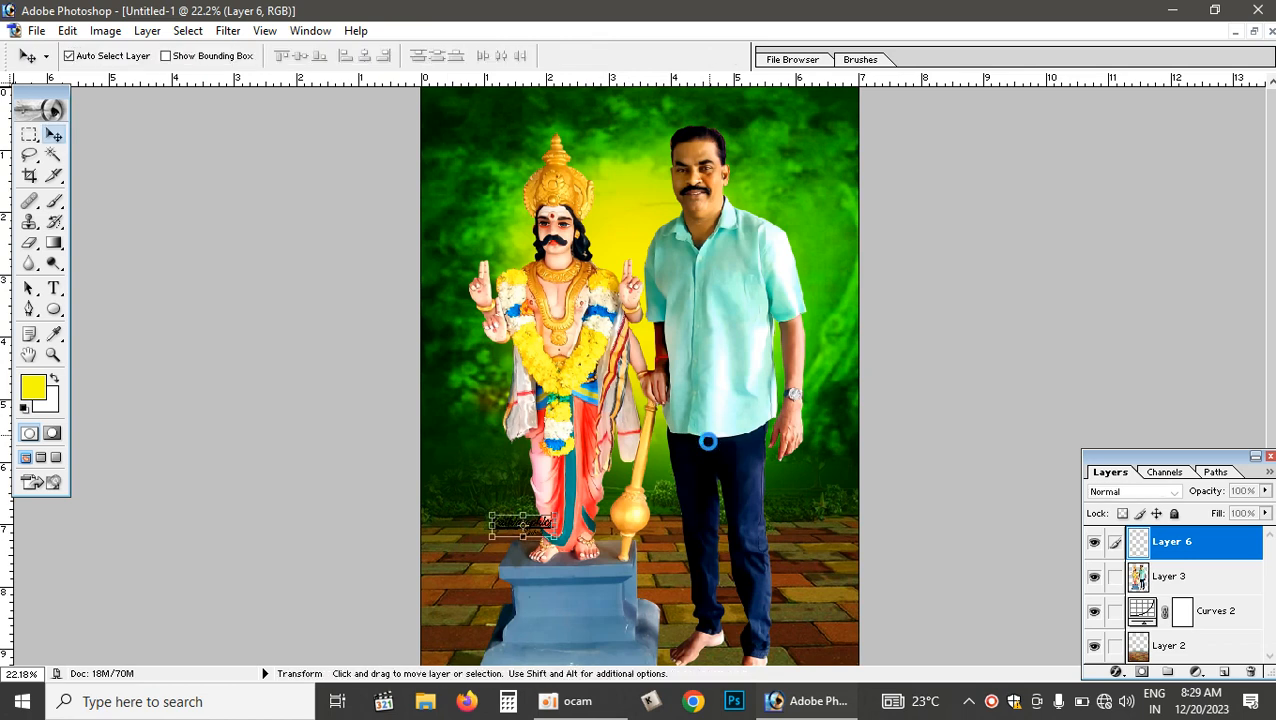
Move the Rathigraphics logo onto the floor just beneath the statue's pedestal, near the banner's lower edge.
scroll(669, 485, down, 1)
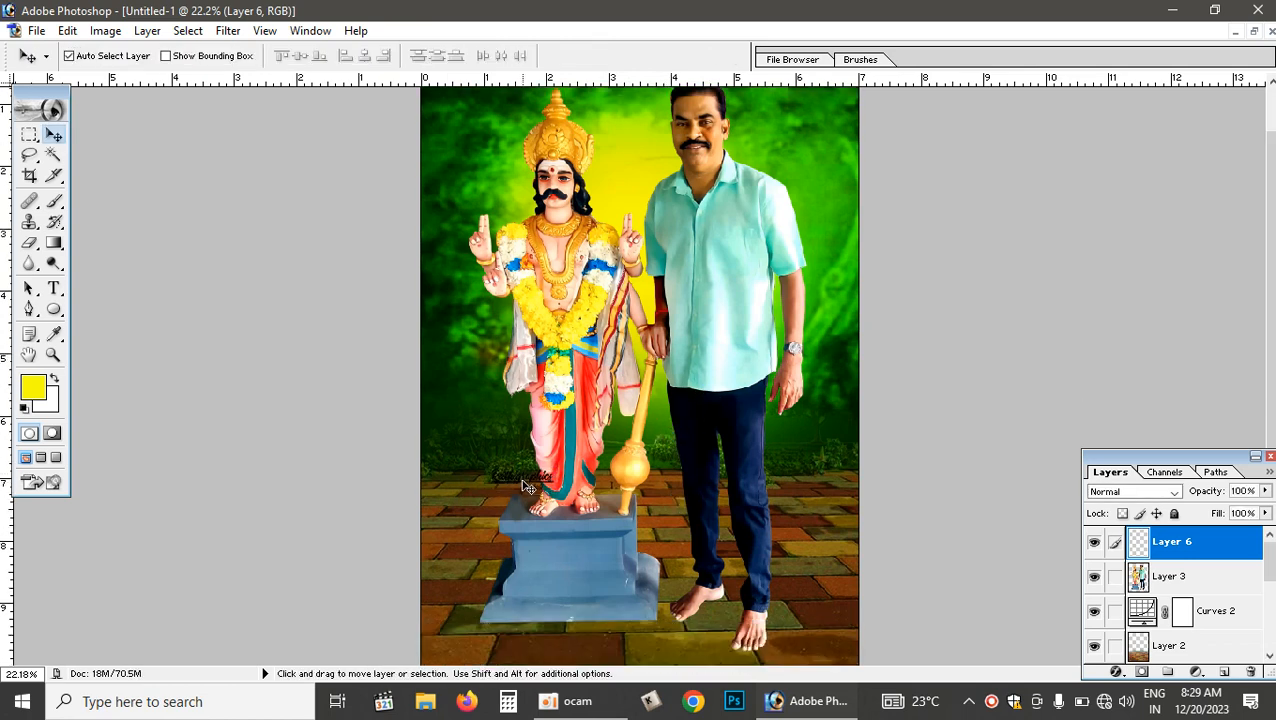
drag(524, 486, 563, 655)
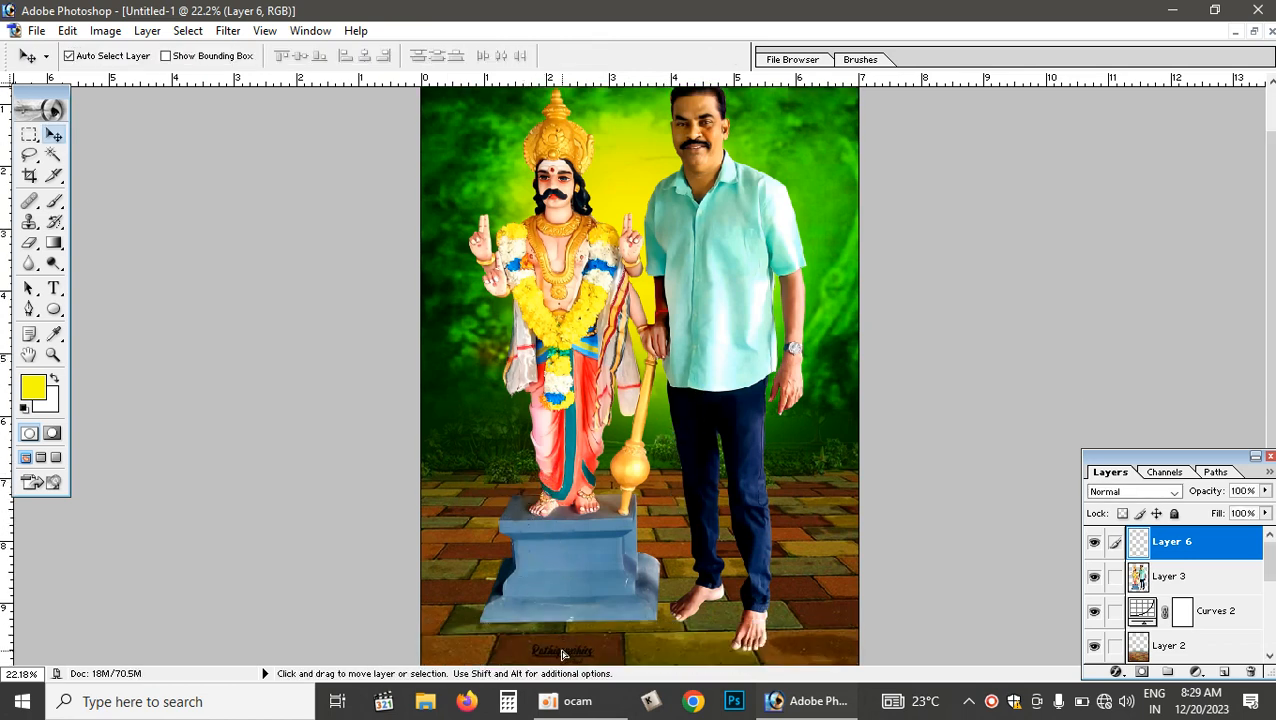
key(ctrl+z)
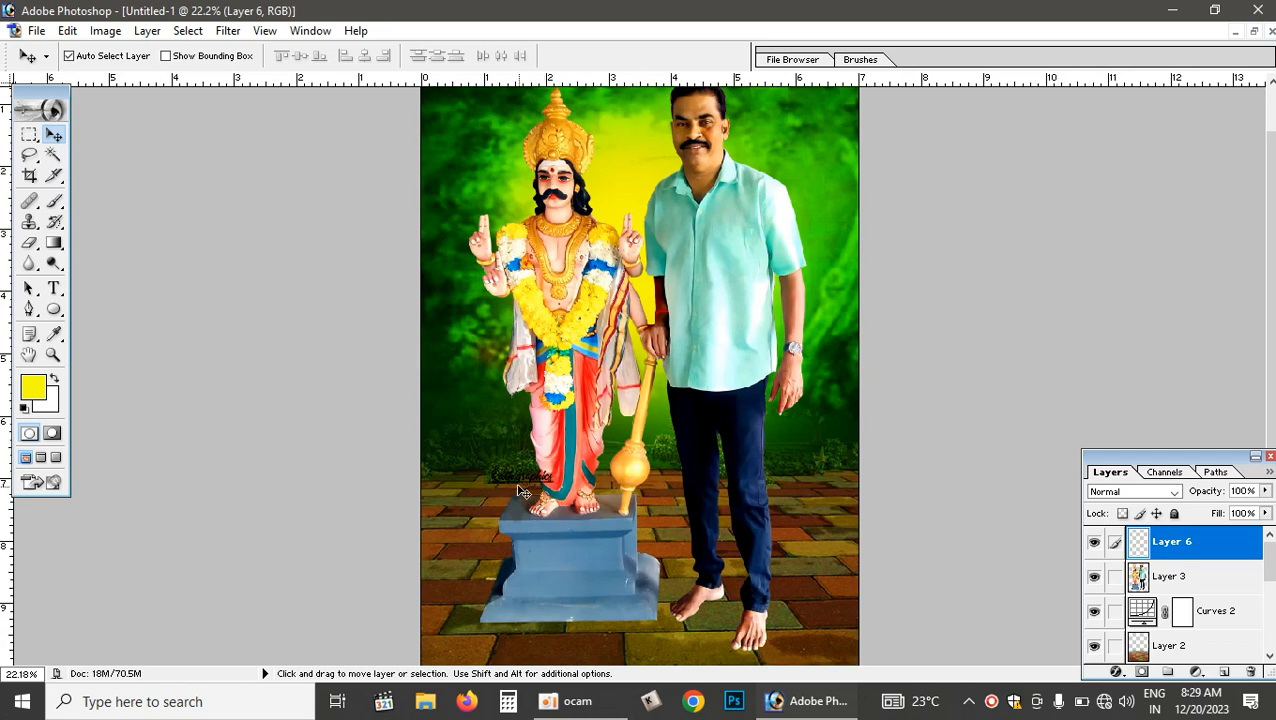
mouse_move(512, 483)
mouse_down()
mouse_move(563, 635)
mouse_move(550, 654)
mouse_up()
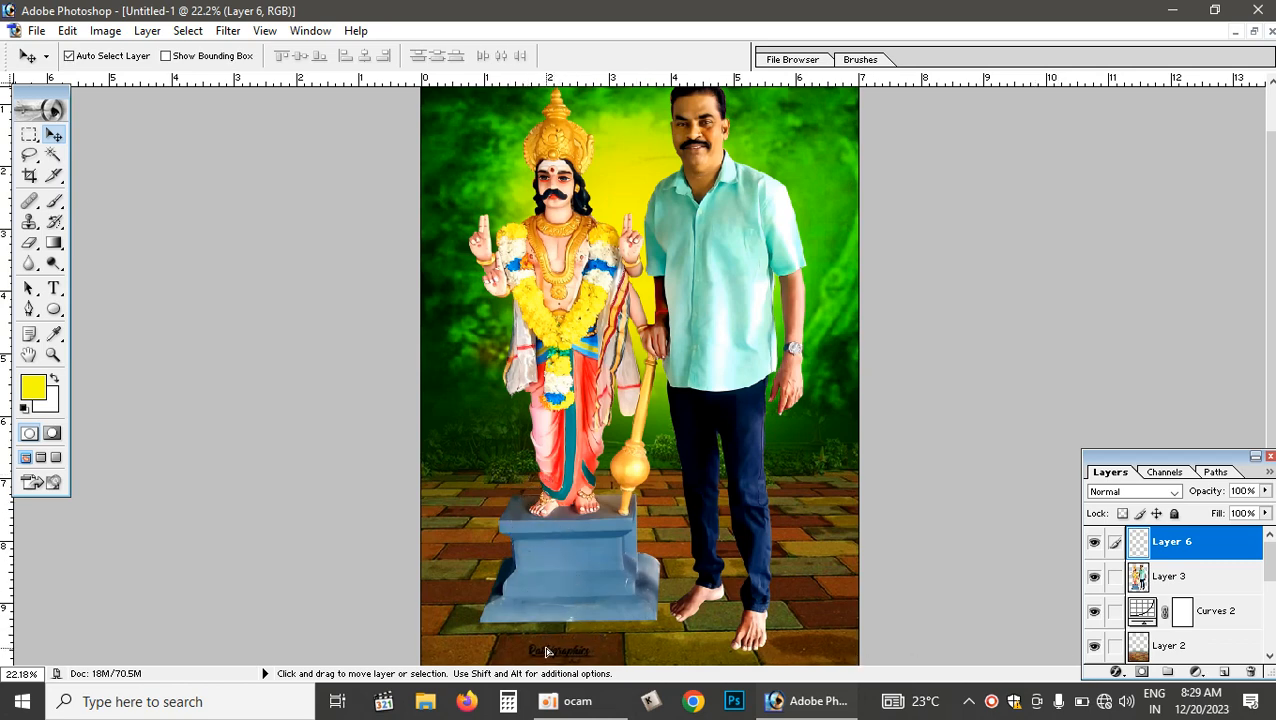
key(Up)
key(Up)
key(Up)
key(Up)
key(Up)
key(Up)
key(Up)
key(Up)
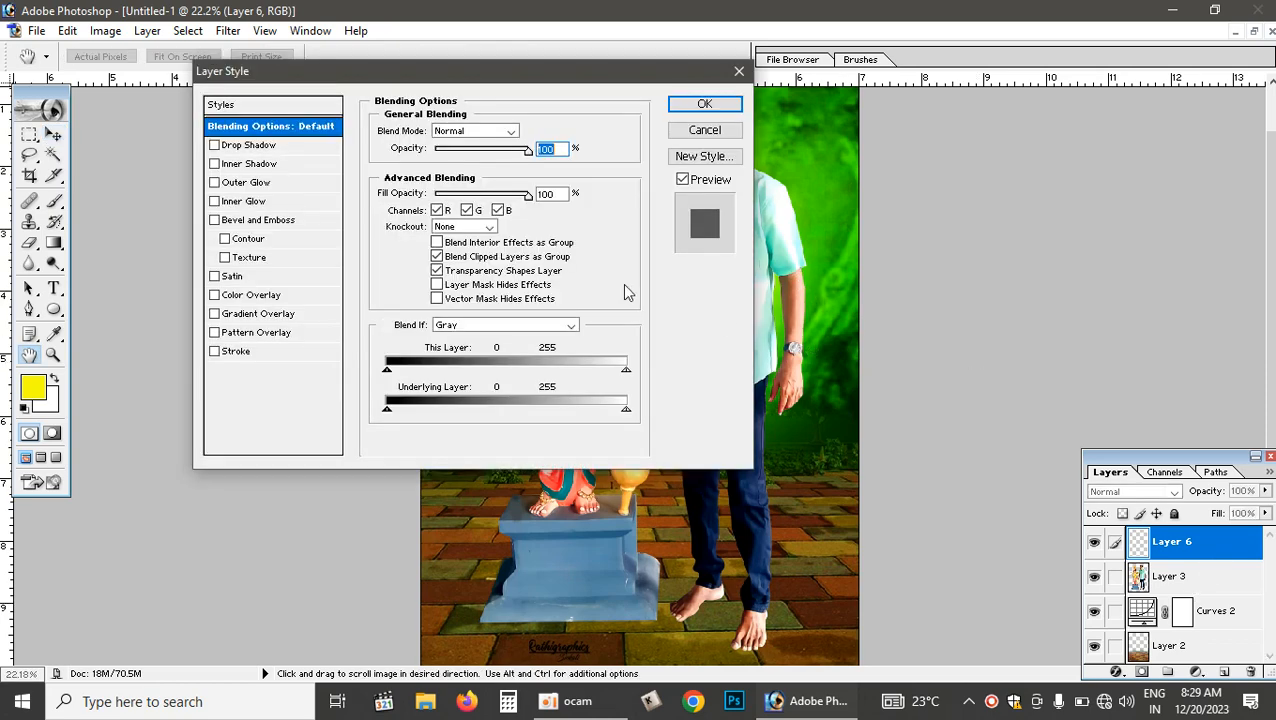
Apply a white (FFFFFF) Color Overlay layer style to the Rathigraphics logo.
click(267, 299)
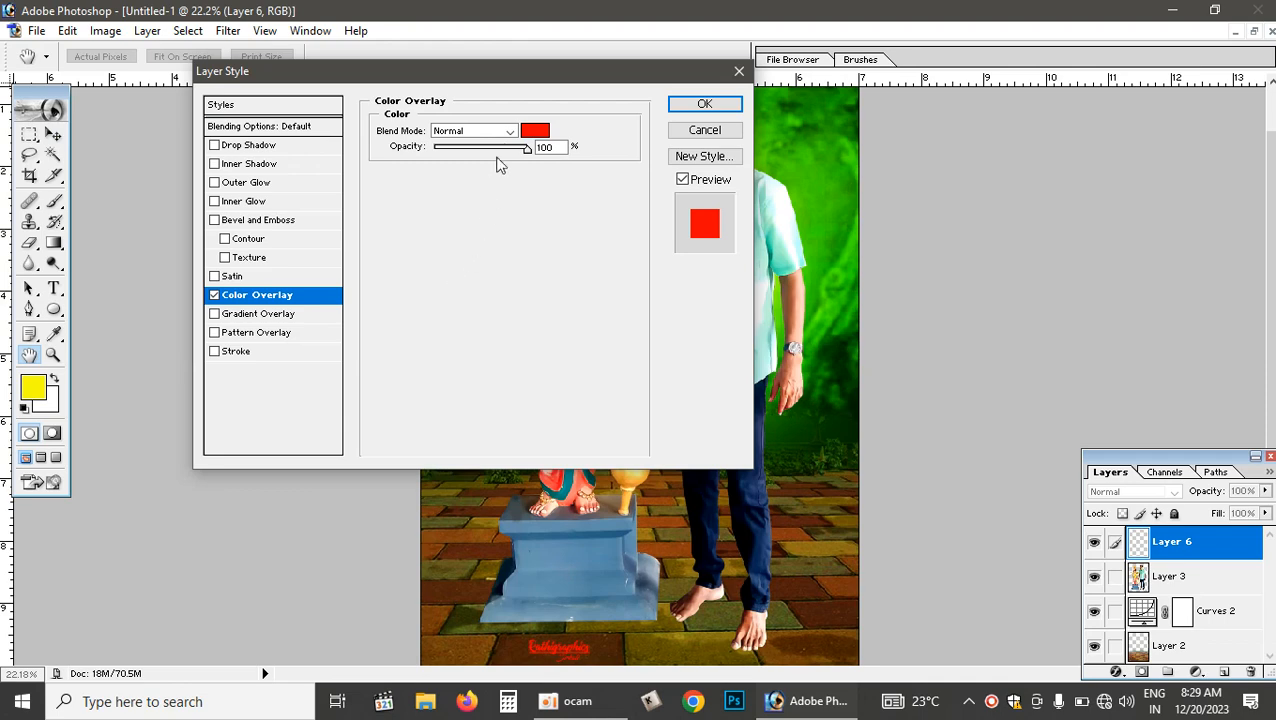
click(535, 130)
drag(535, 305, 424, 241)
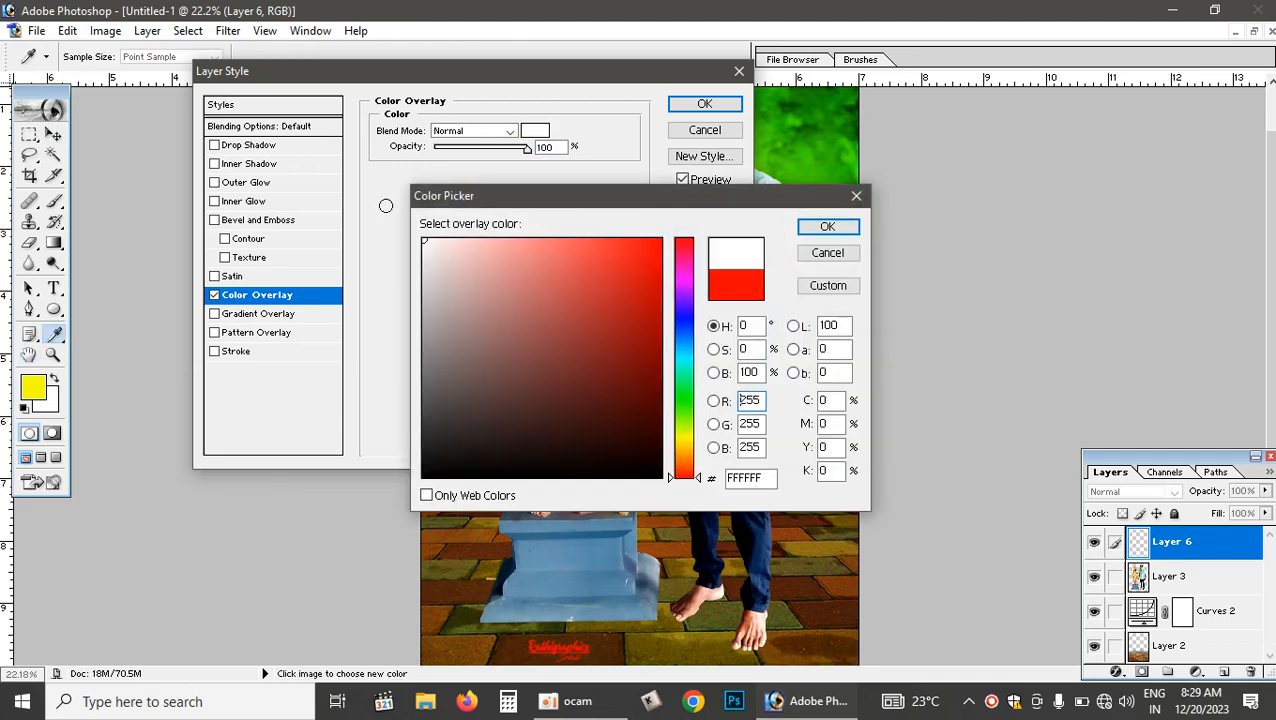
click(827, 228)
click(706, 104)
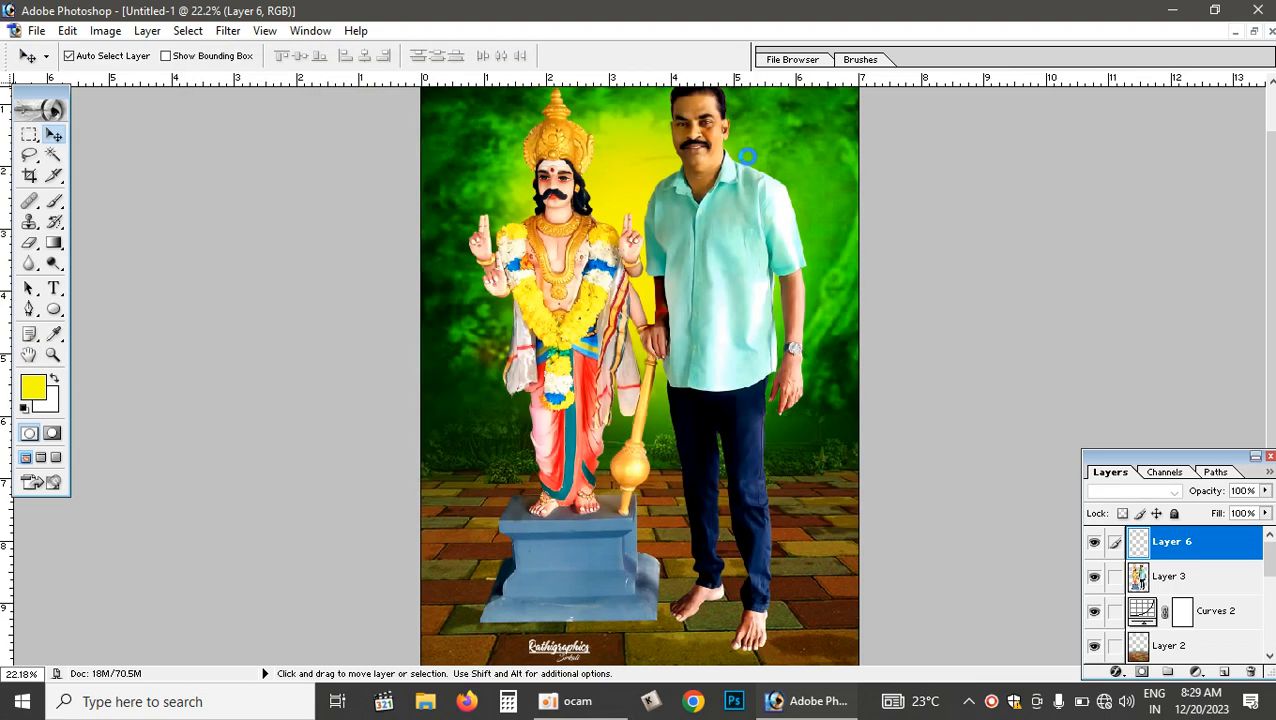
Examine the finished banner up close, from the logo and feet up to the heads, and return to the full view.
key(ctrl+plus)
key(ctrl+plus)
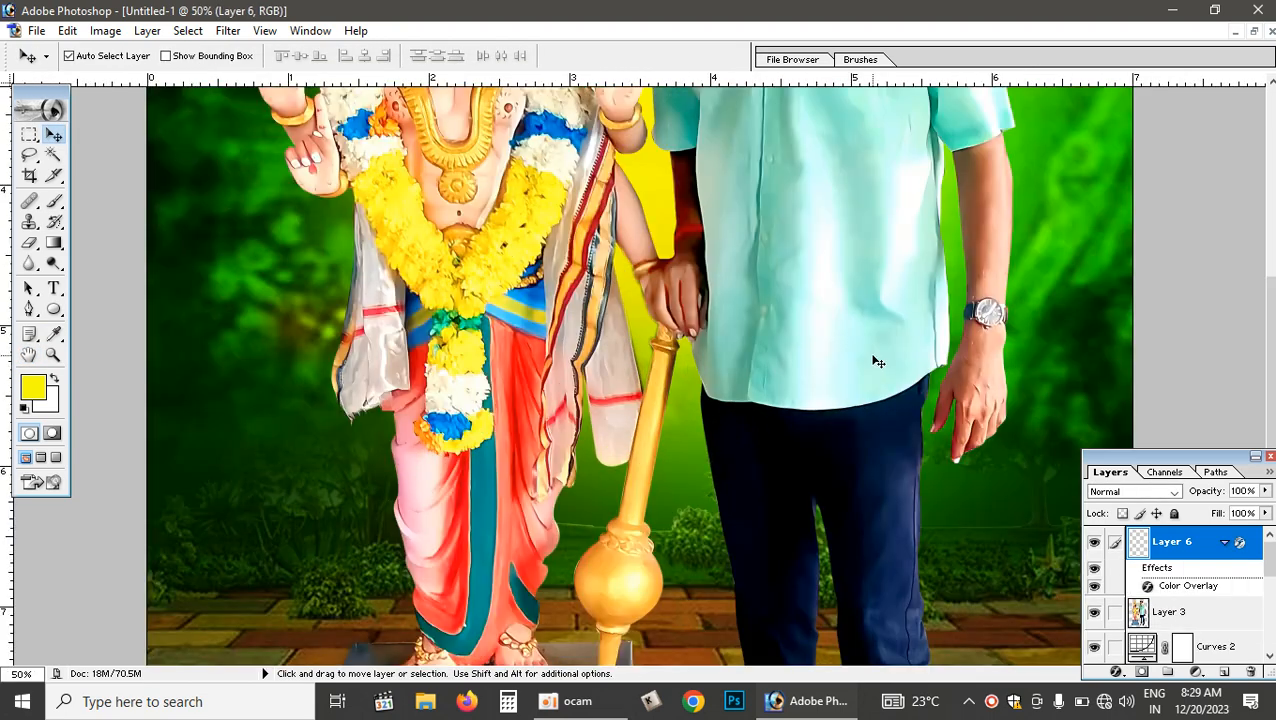
drag(843, 461, 834, 108)
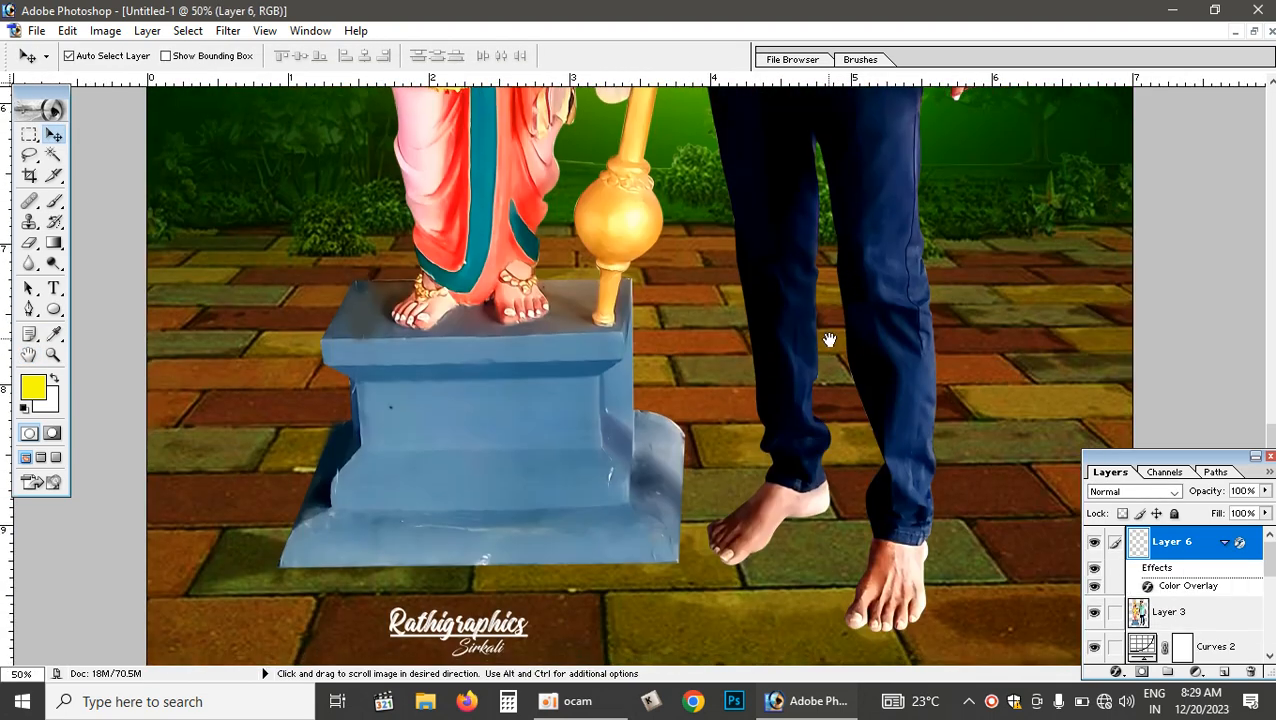
drag(816, 278, 817, 475)
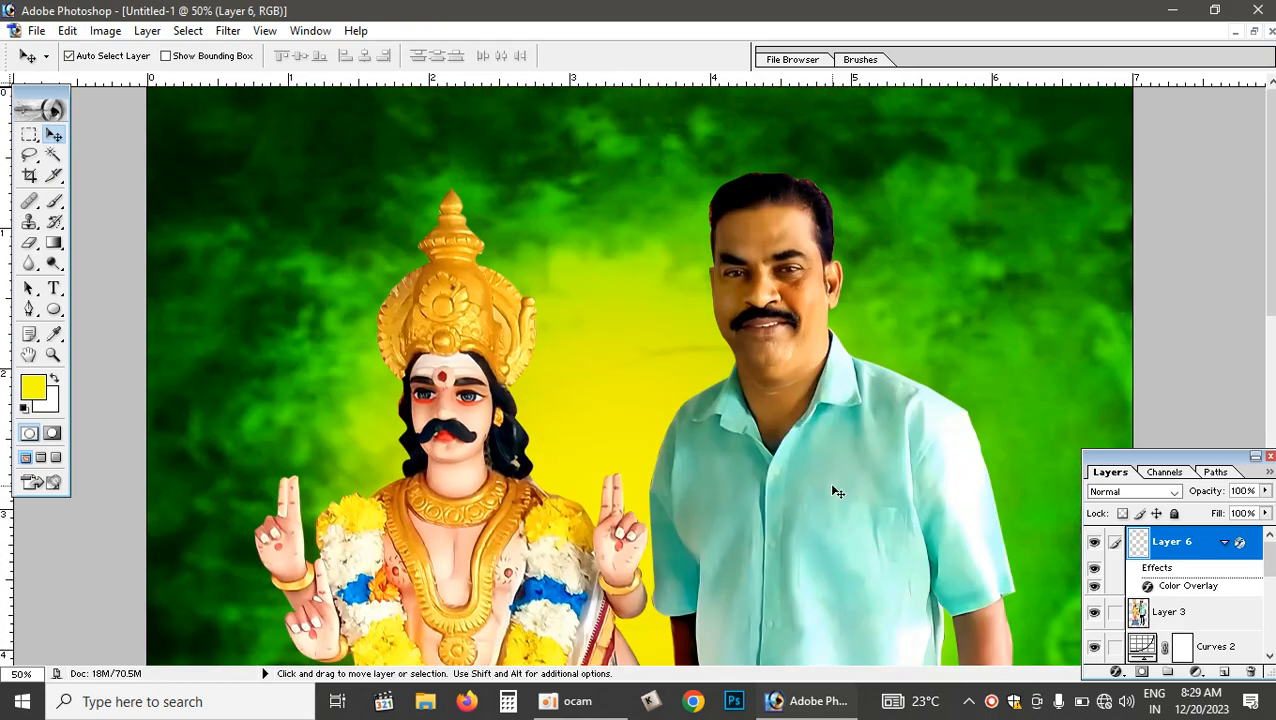
key(ctrl+minus)
key(ctrl+minus)
key(ctrl+0)
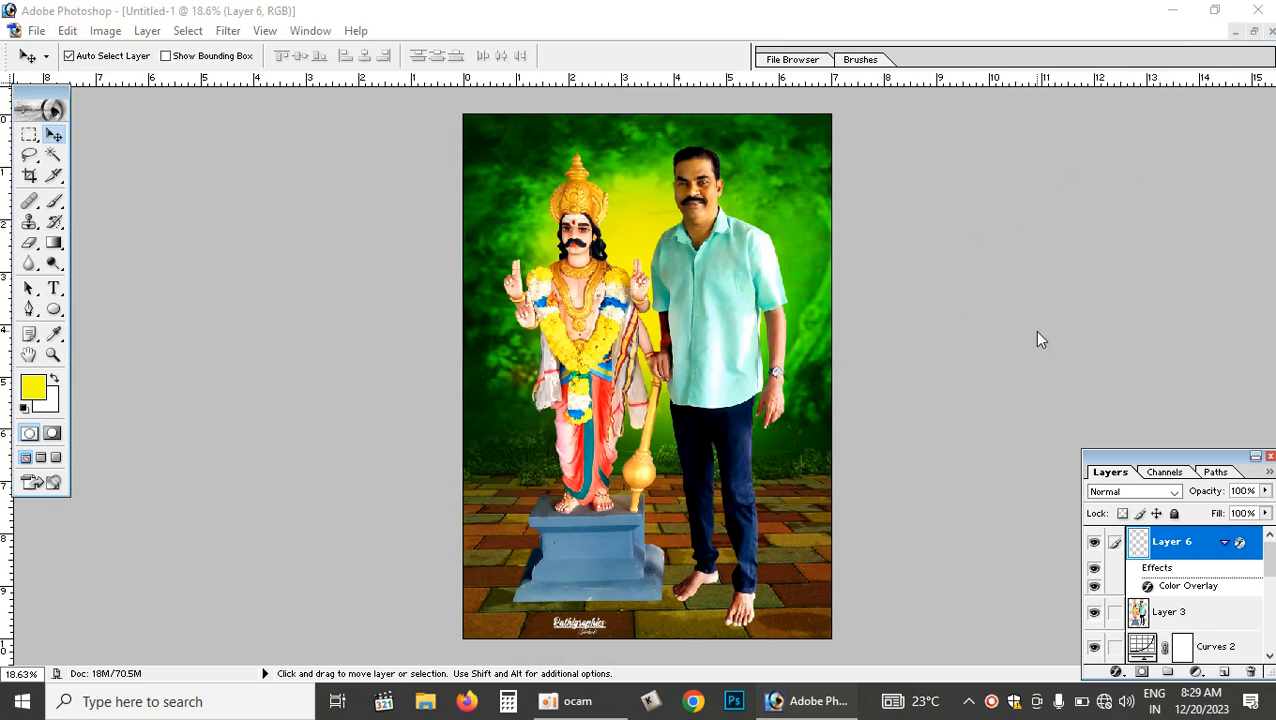
Open the original photo 1702954305806.jpg and show it whole beside the finished banner for a before-and-after comparison.
key(ctrl+o)
click(812, 166)
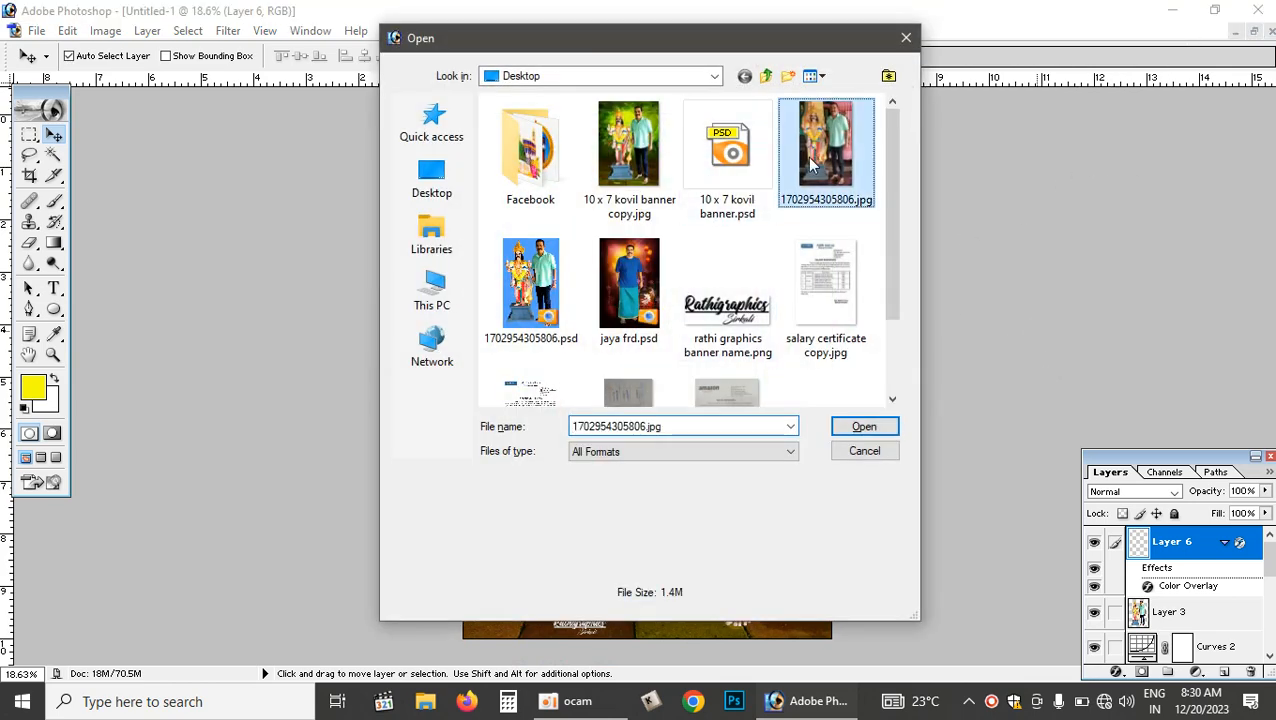
click(884, 428)
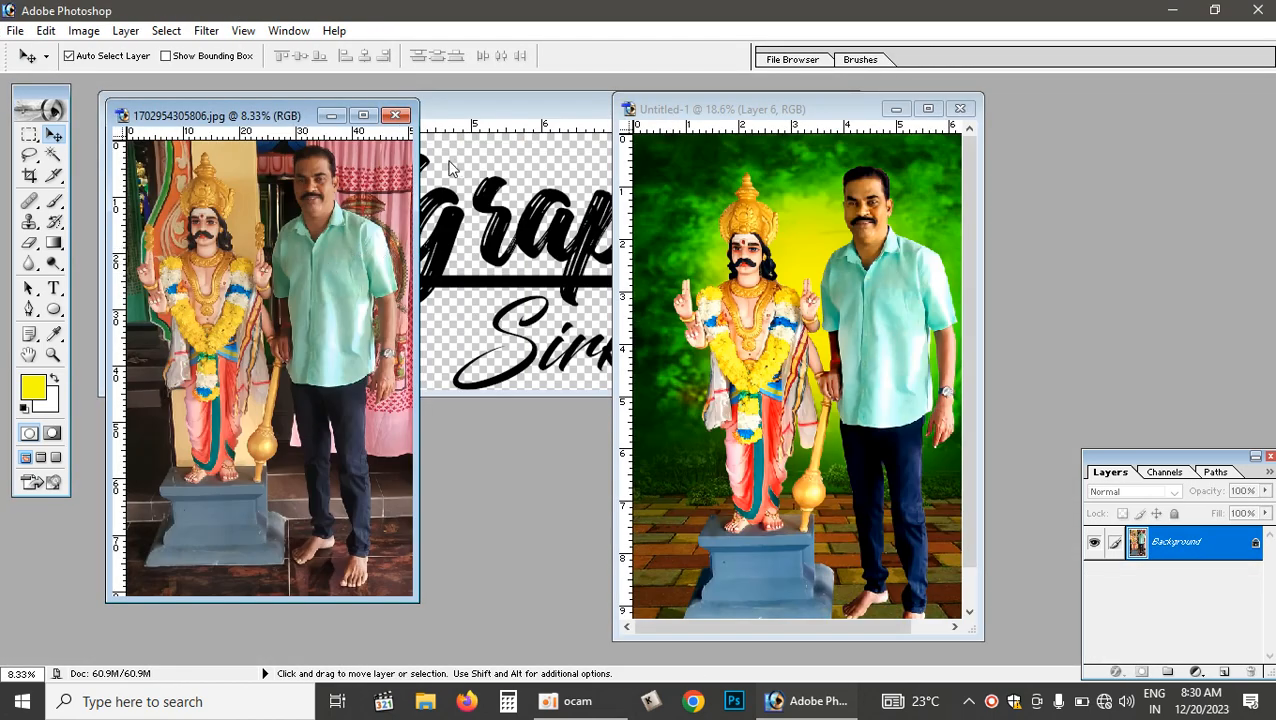
click(369, 117)
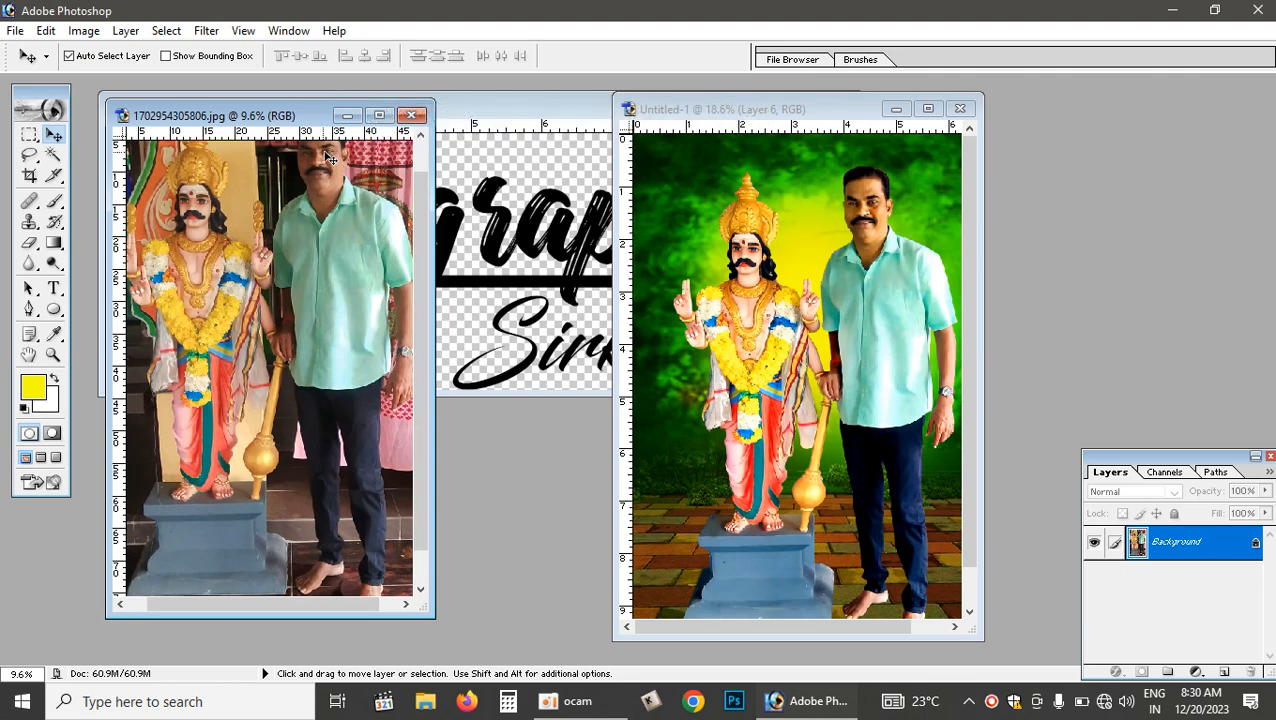
click(379, 115)
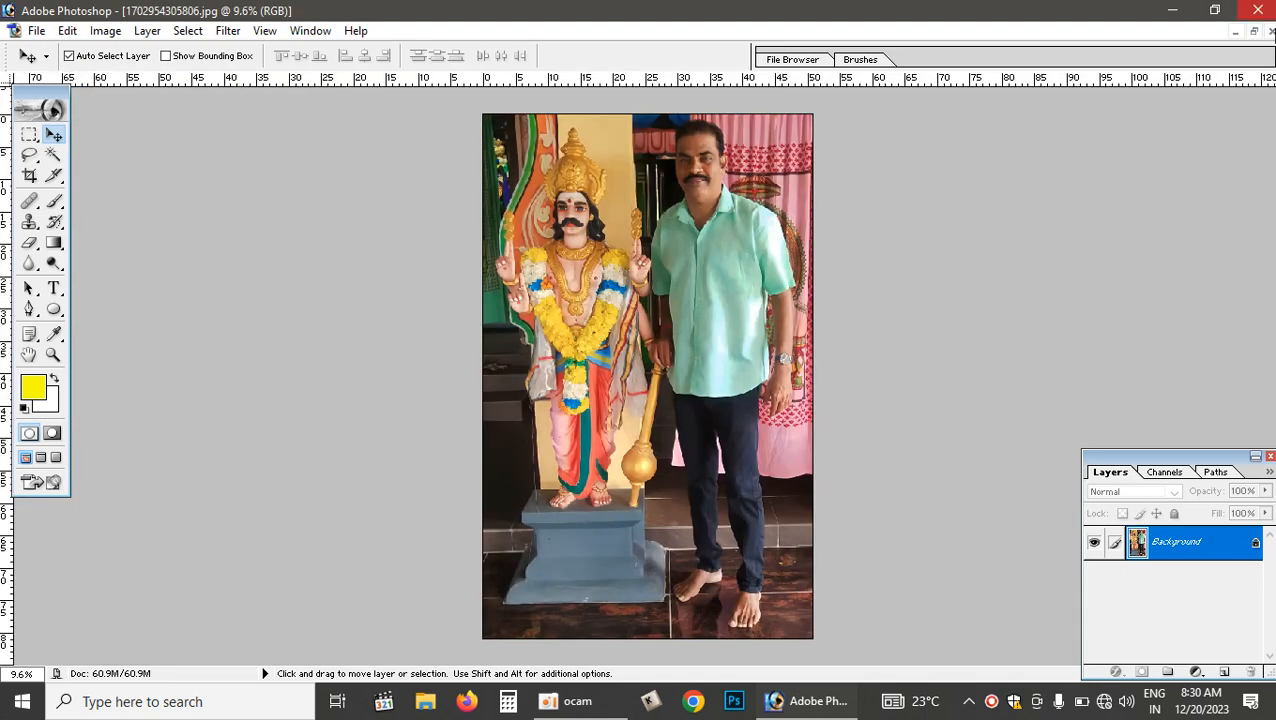
click(1255, 32)
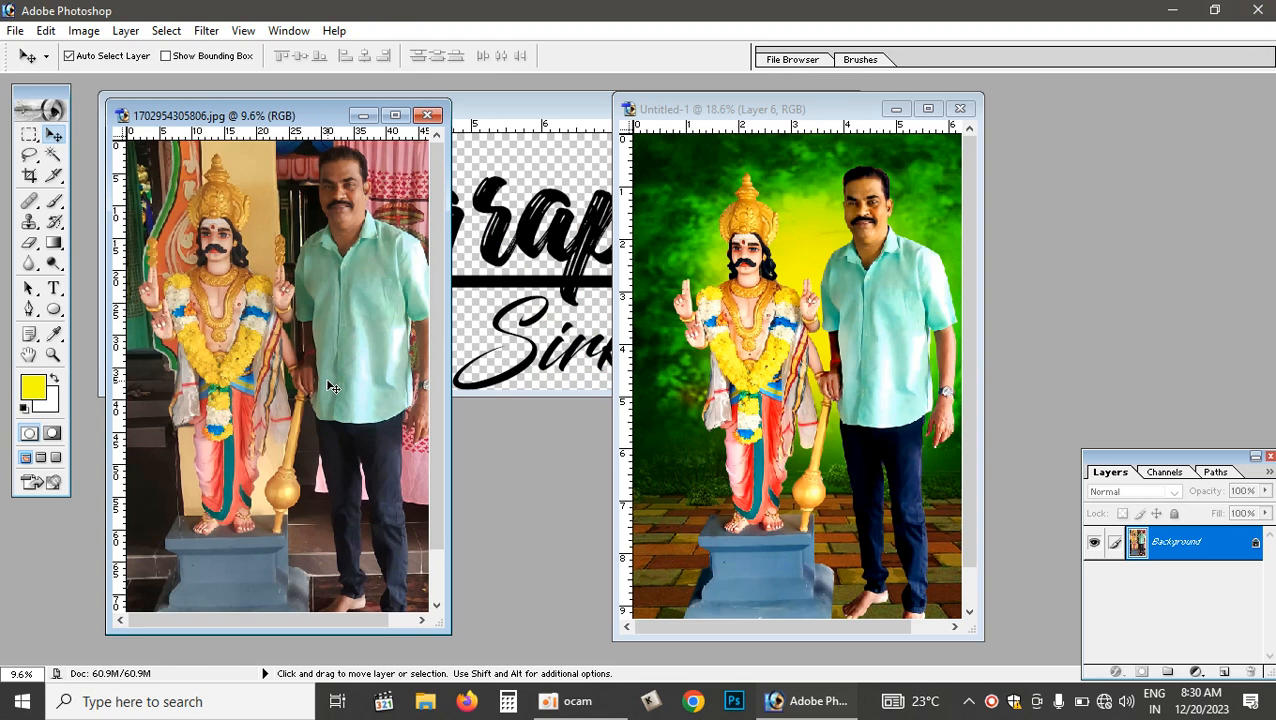
key(ctrl+minus)
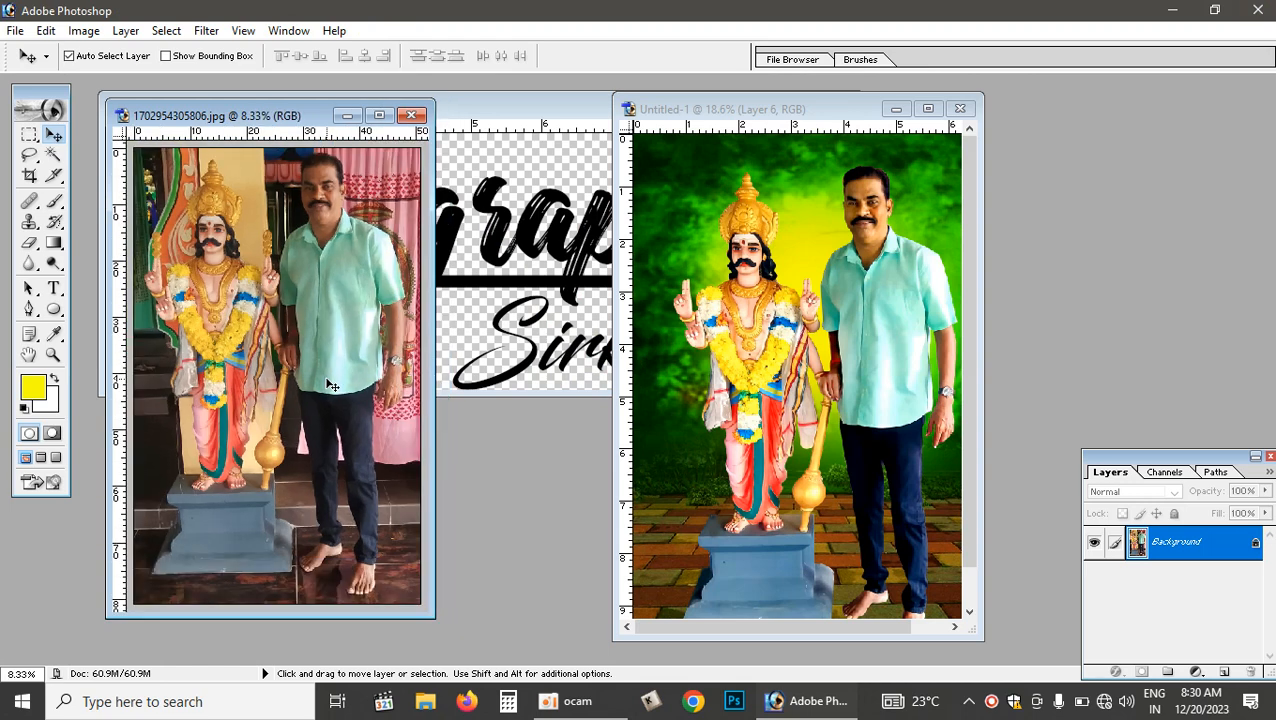
Place the finished banner's window directly beside the original photo, fit the whole banner in view and compare the two images.
click(777, 112)
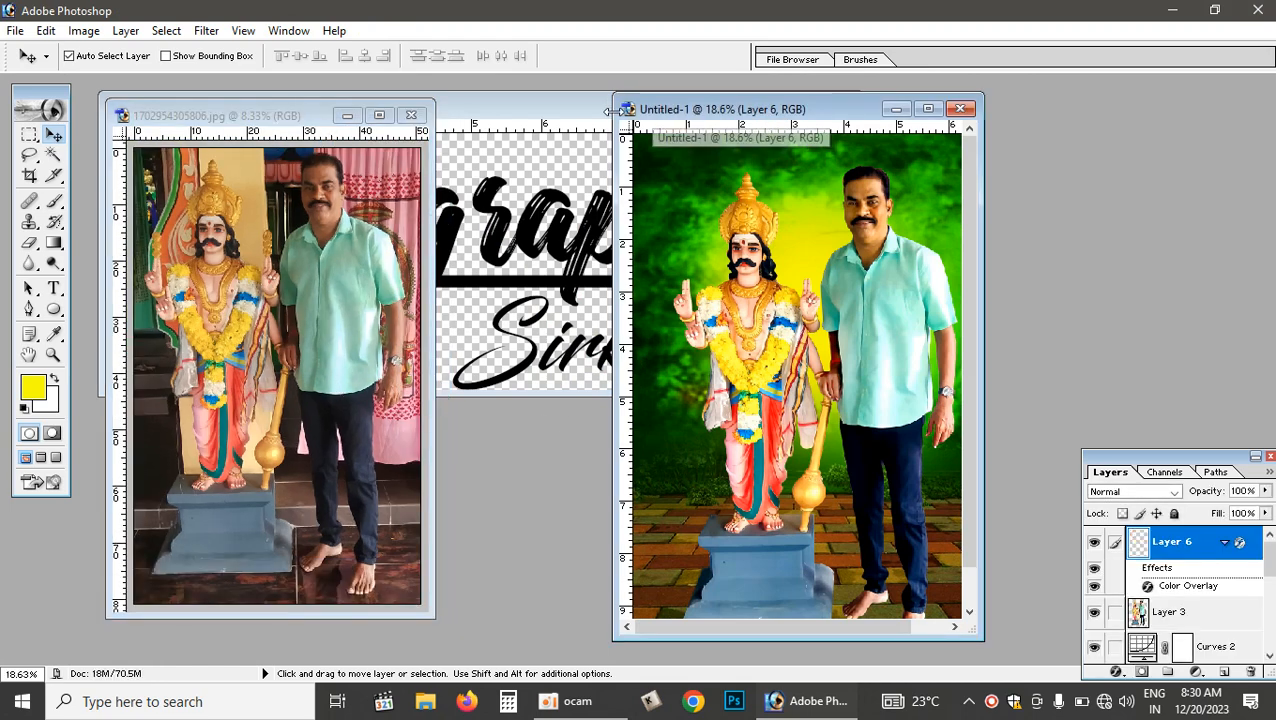
drag(734, 103, 558, 101)
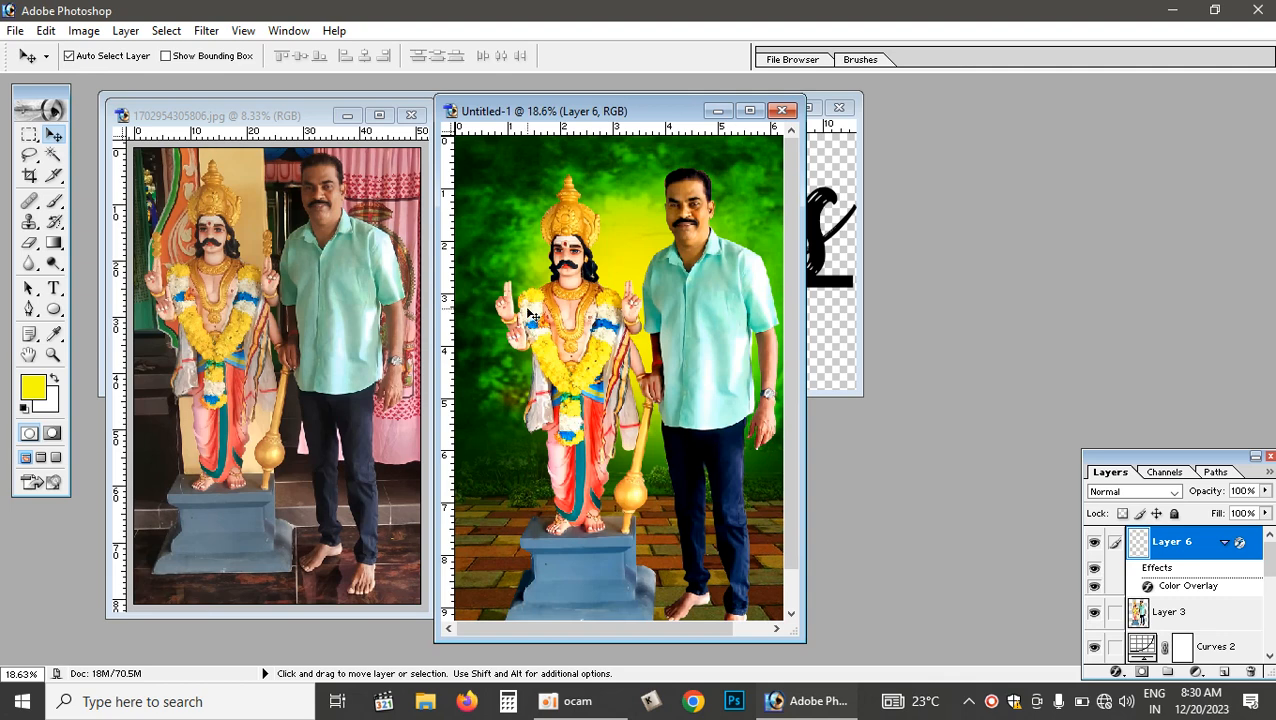
click(305, 309)
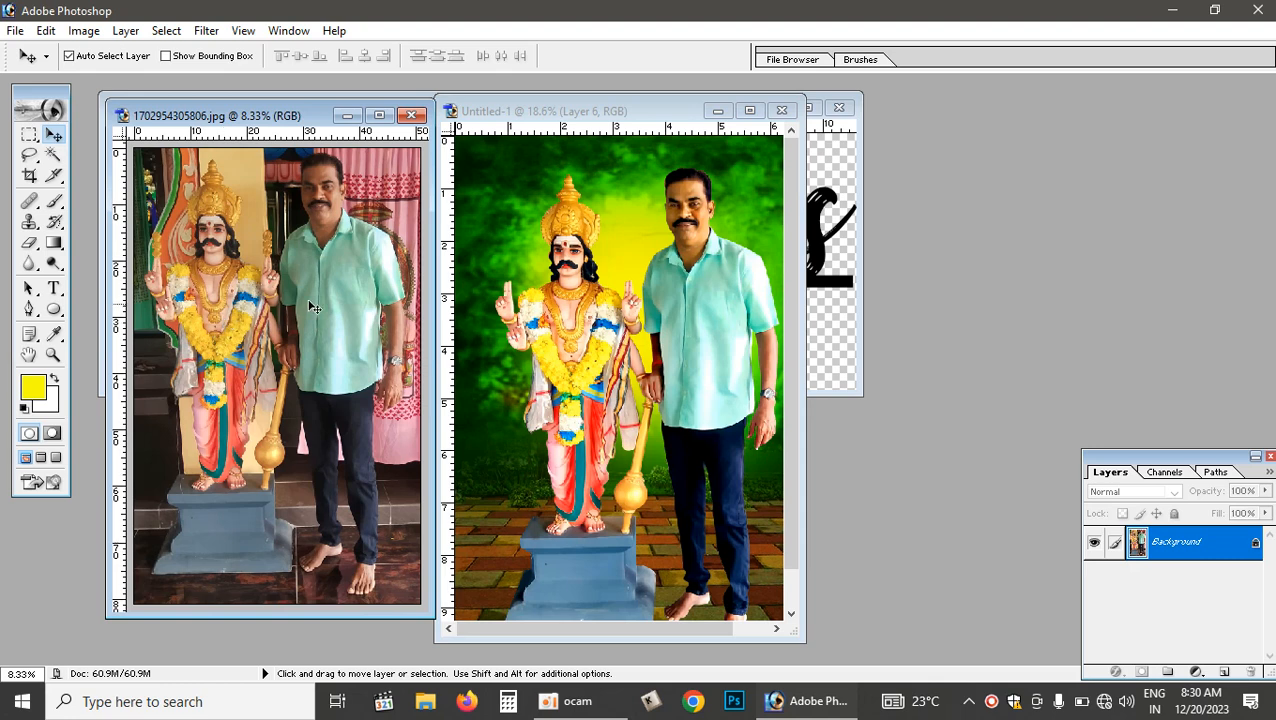
click(698, 262)
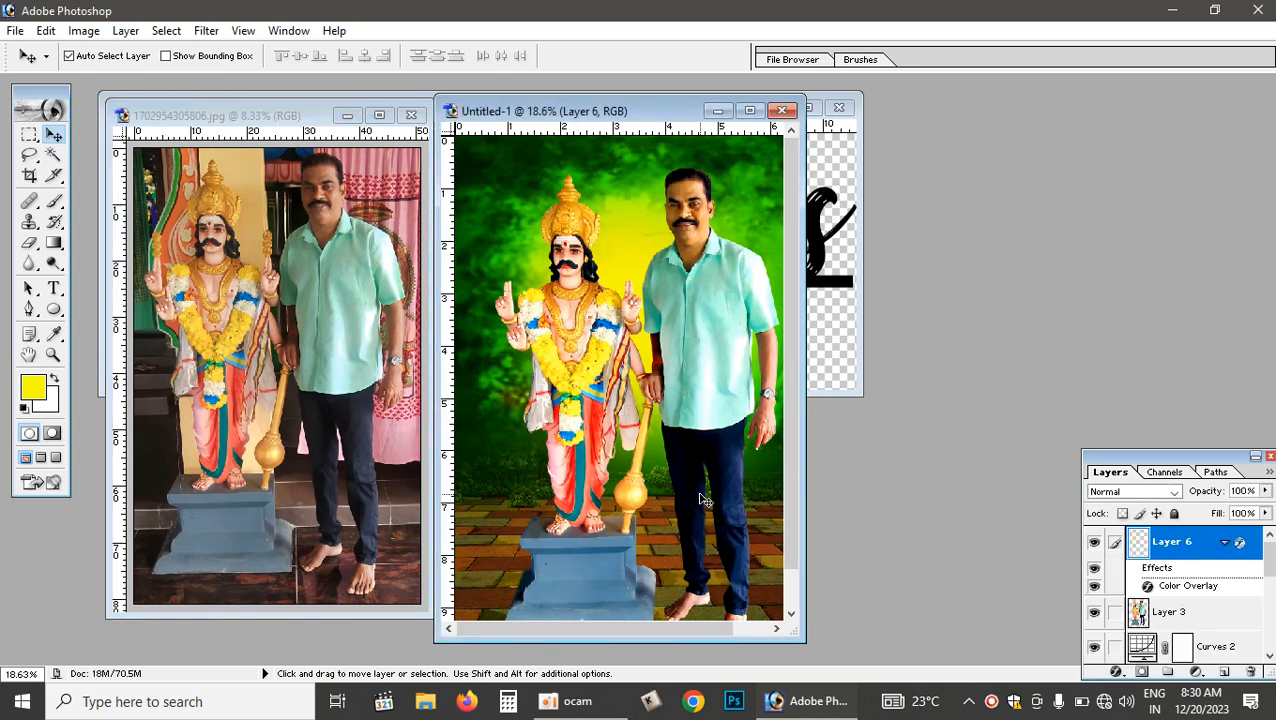
key(ctrl+0)
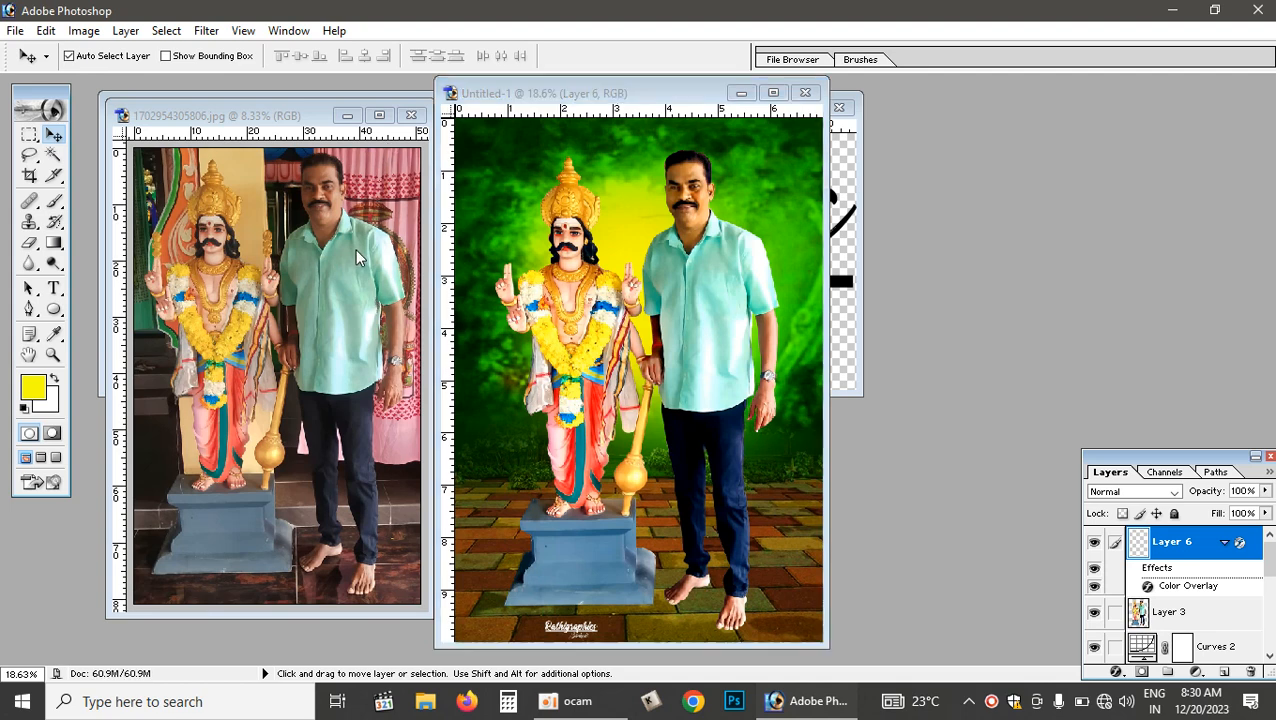
click(355, 249)
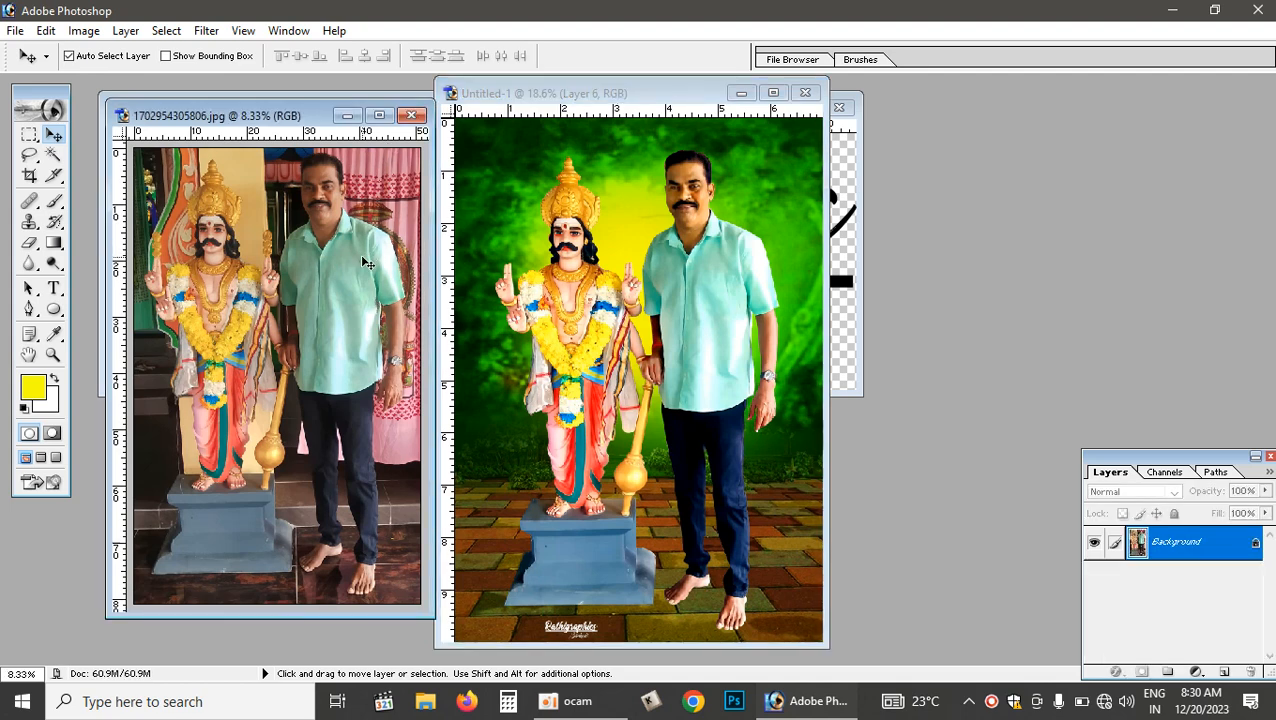